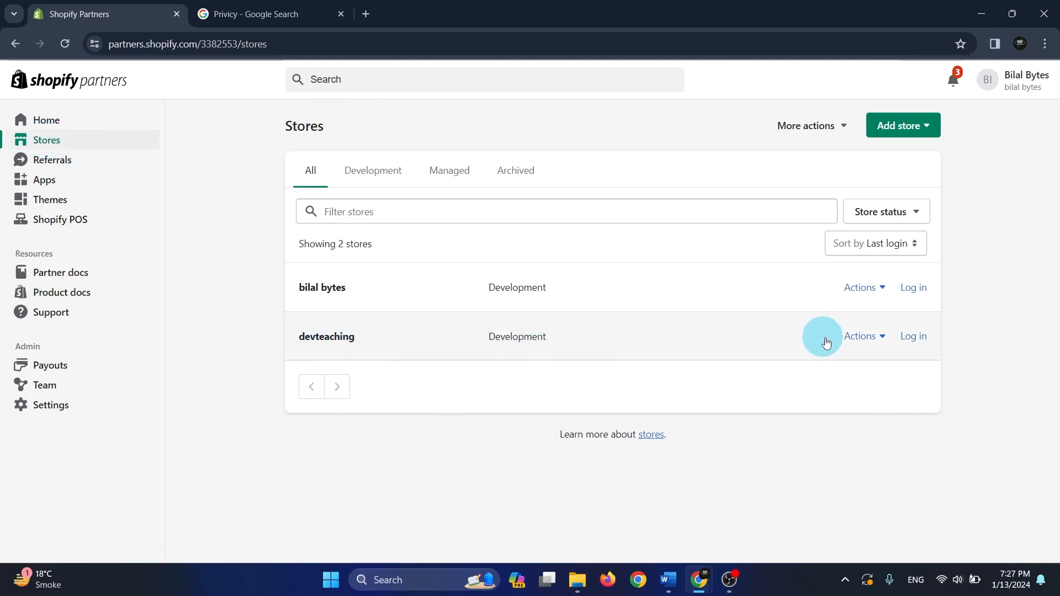
Log in to the devteaching store and view the themes of its online store
left_click(918, 338)
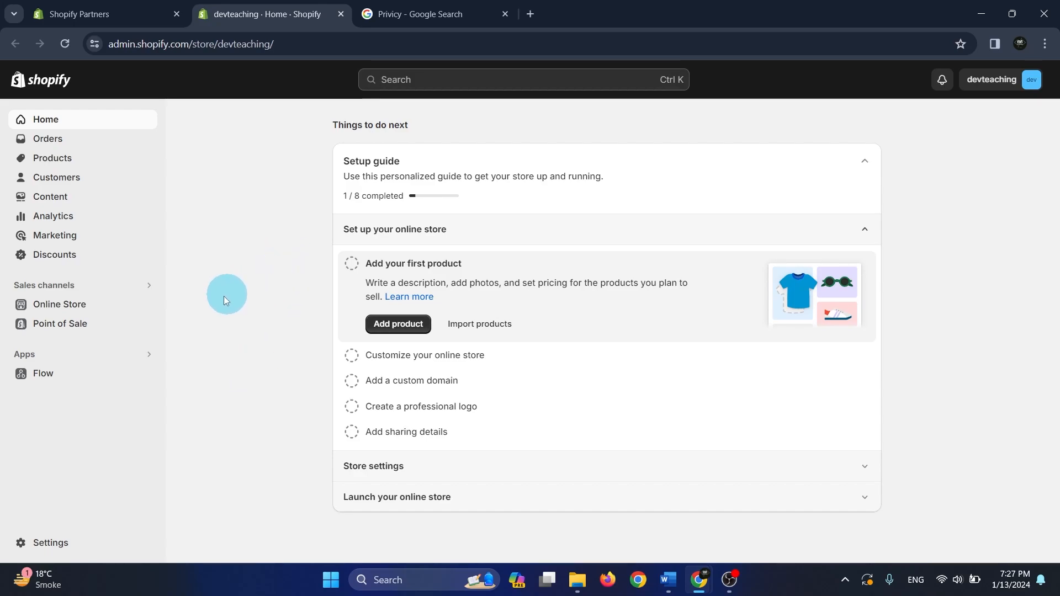
left_click(62, 308)
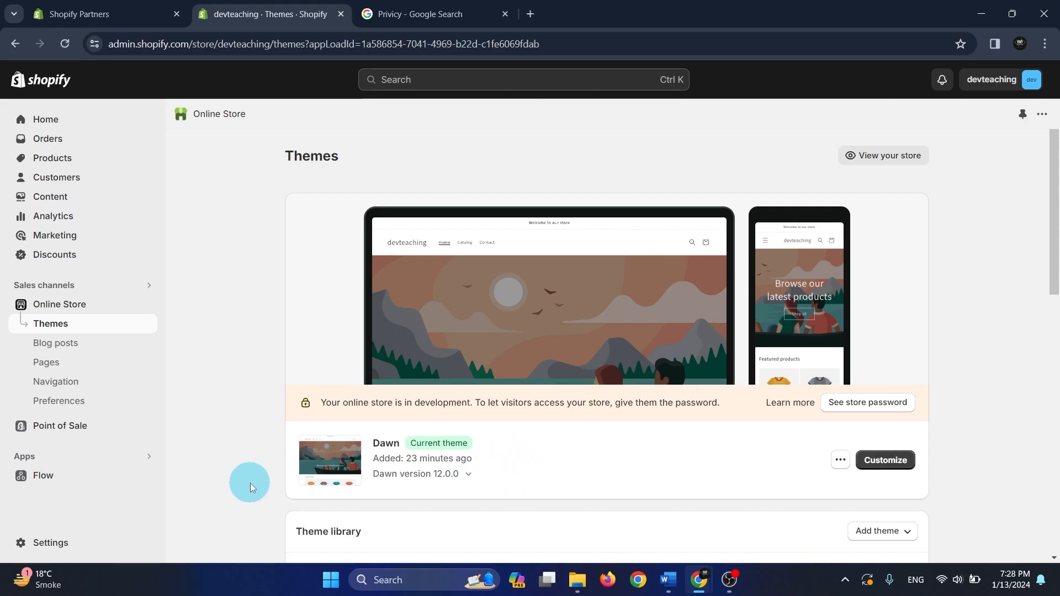
scroll(642, 461, "down", 2)
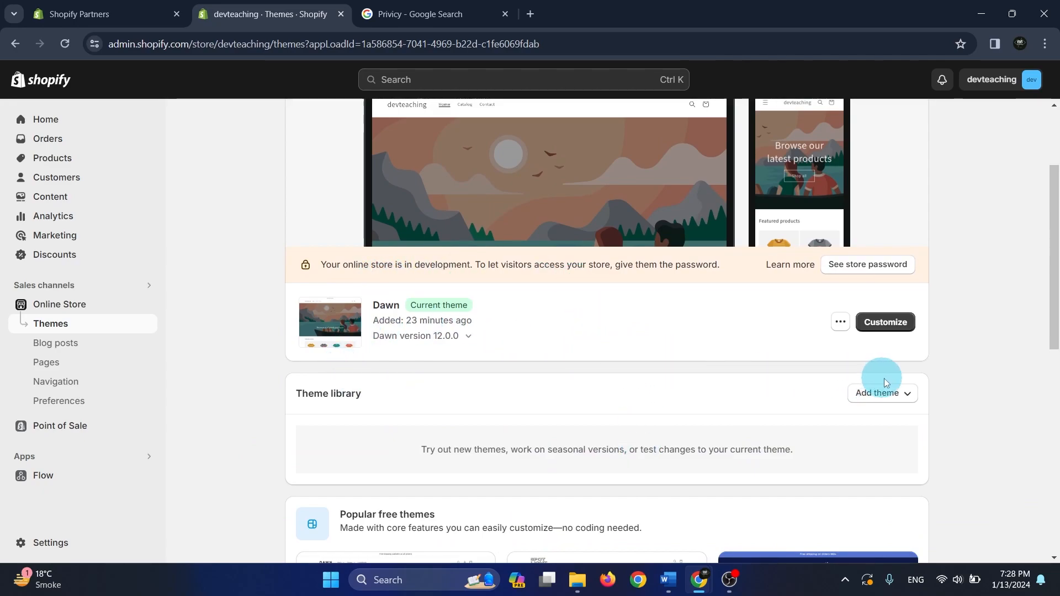
Start a new product titled "Watch" with the description "nothing"
left_click(66, 158)
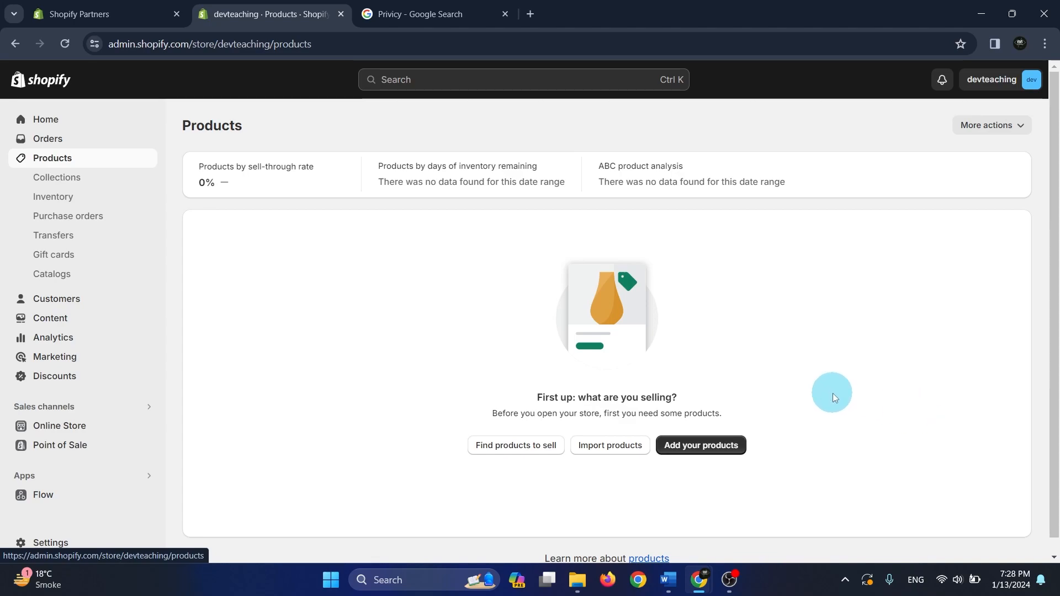
scroll(833, 397, "down", 1)
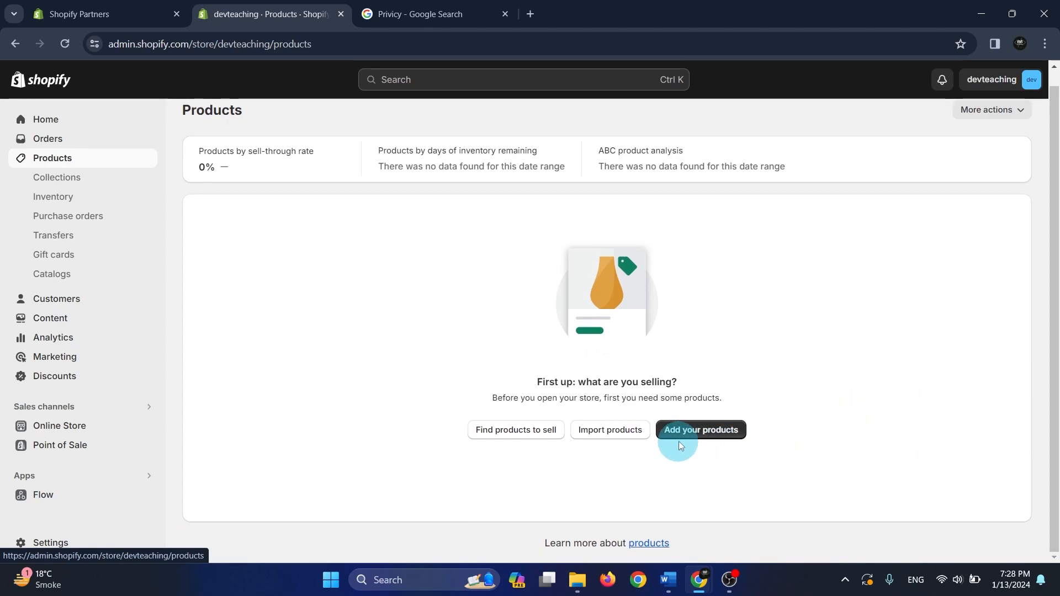
left_click(709, 435)
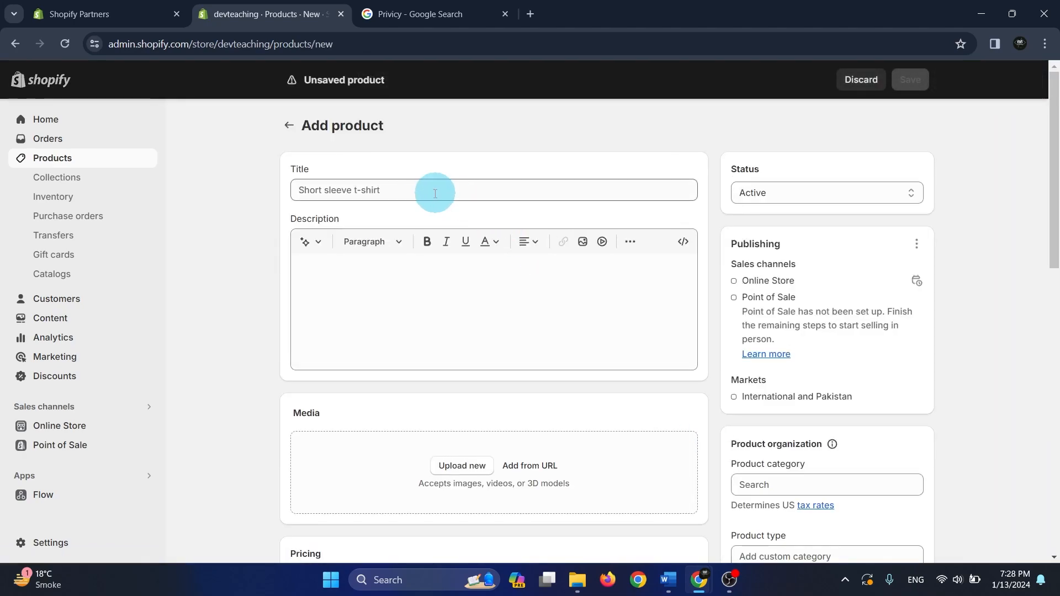
left_click(421, 192)
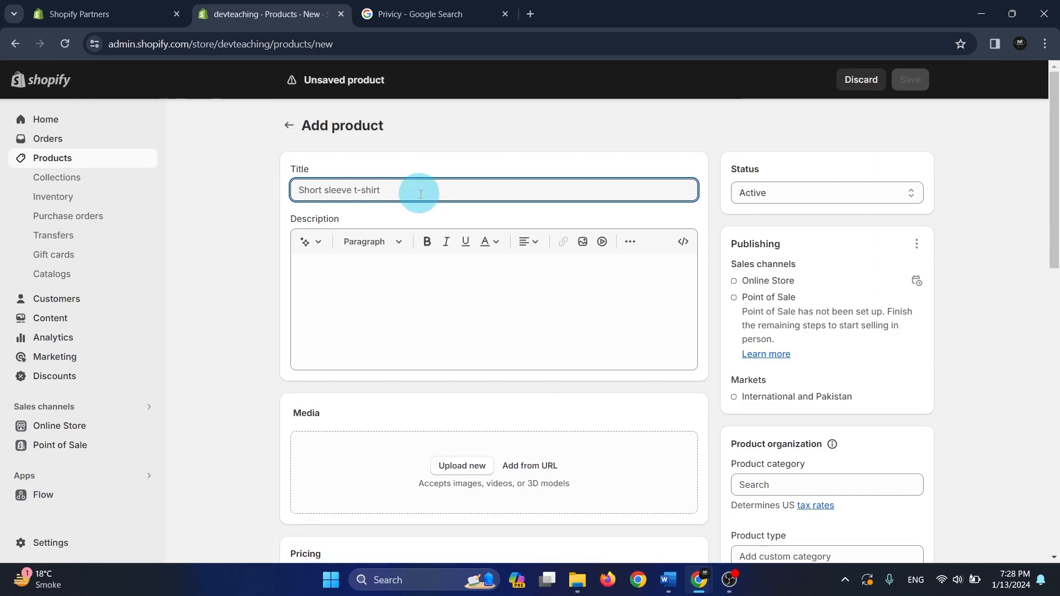
type("Watch")
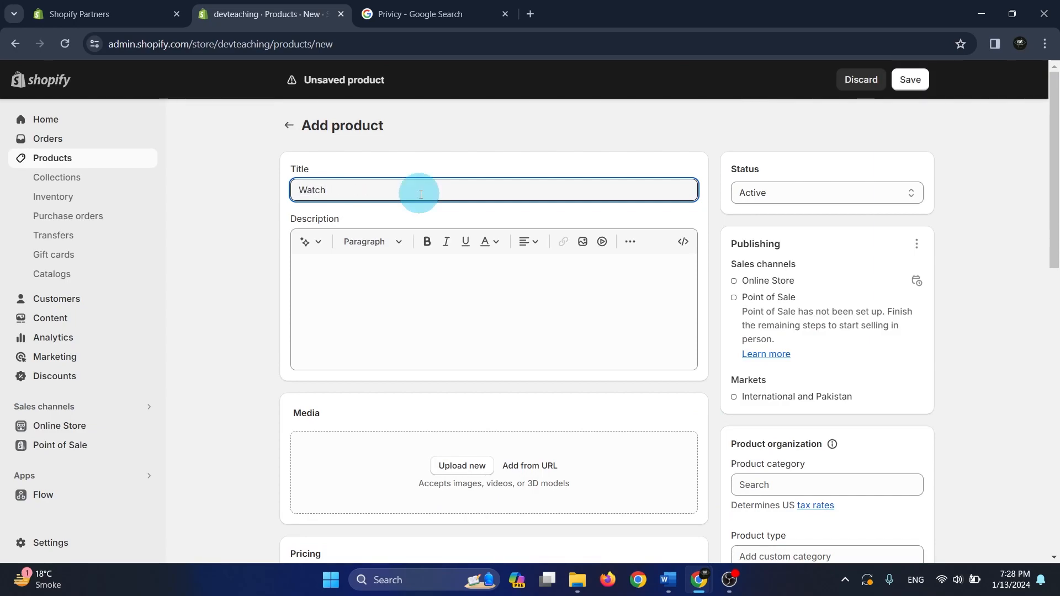
left_click(429, 306)
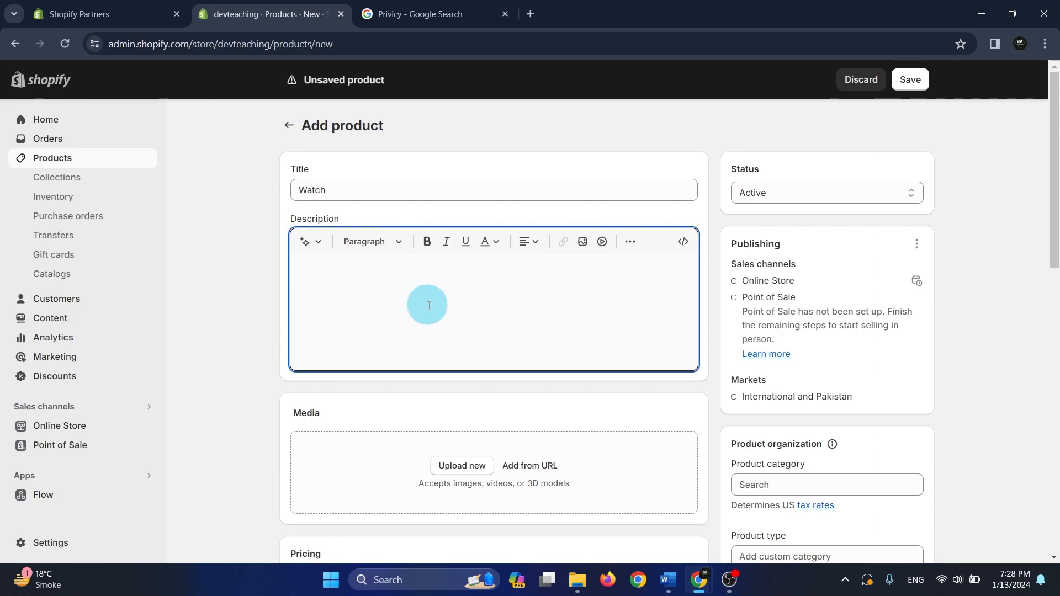
type("n")
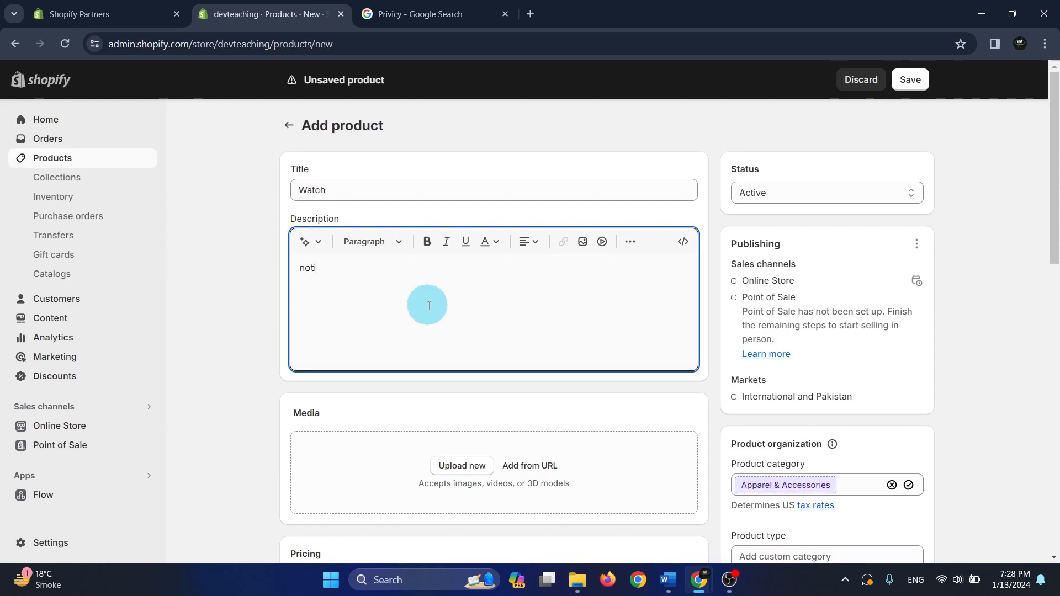
type("othing")
Upload the four watch photos as the product's media, save the product and return to the product list
left_click(464, 466)
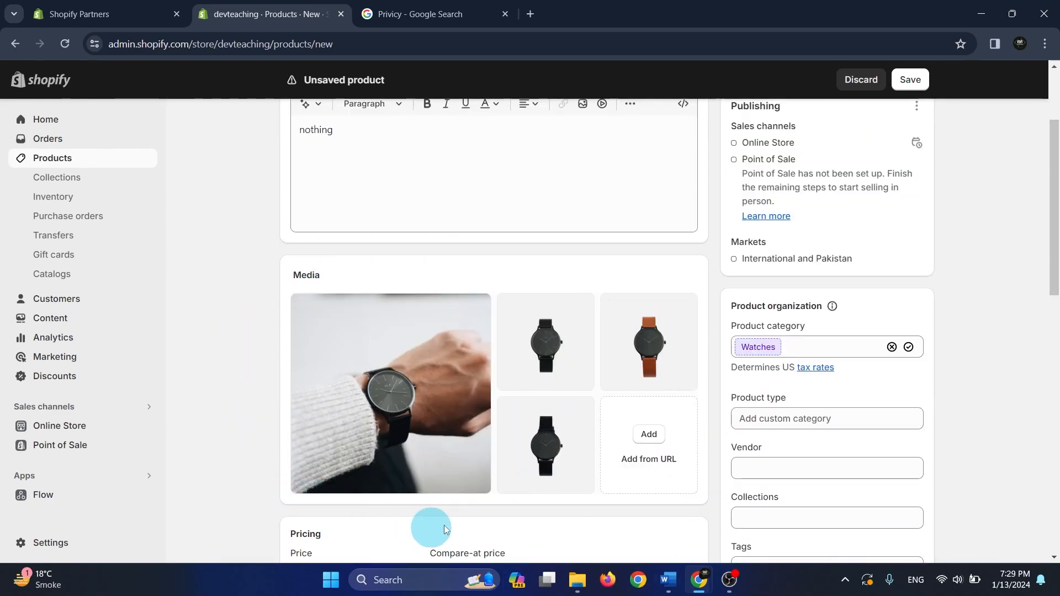
left_click(919, 83)
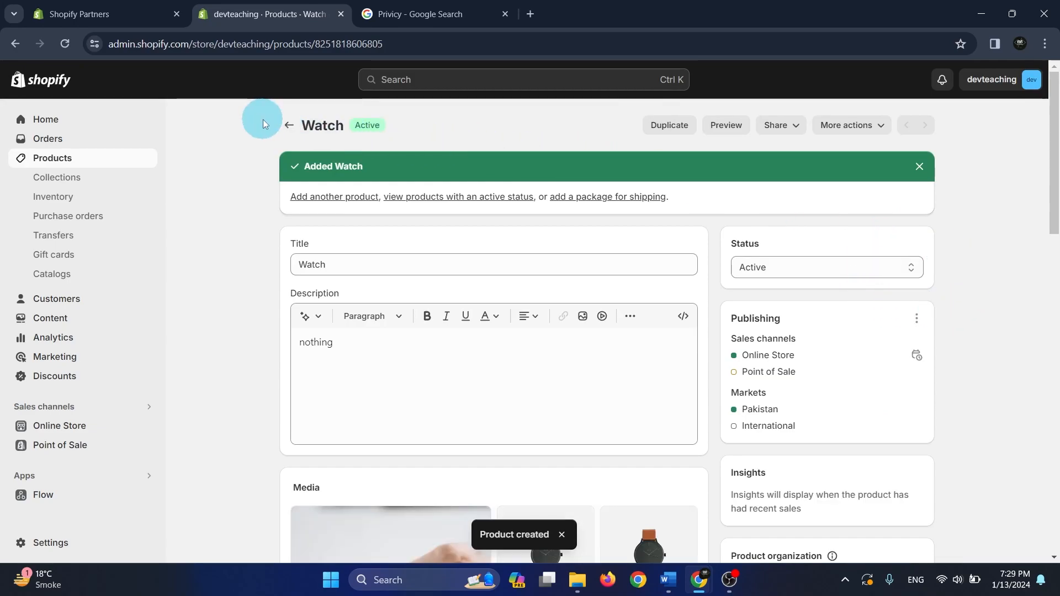
left_click(284, 126)
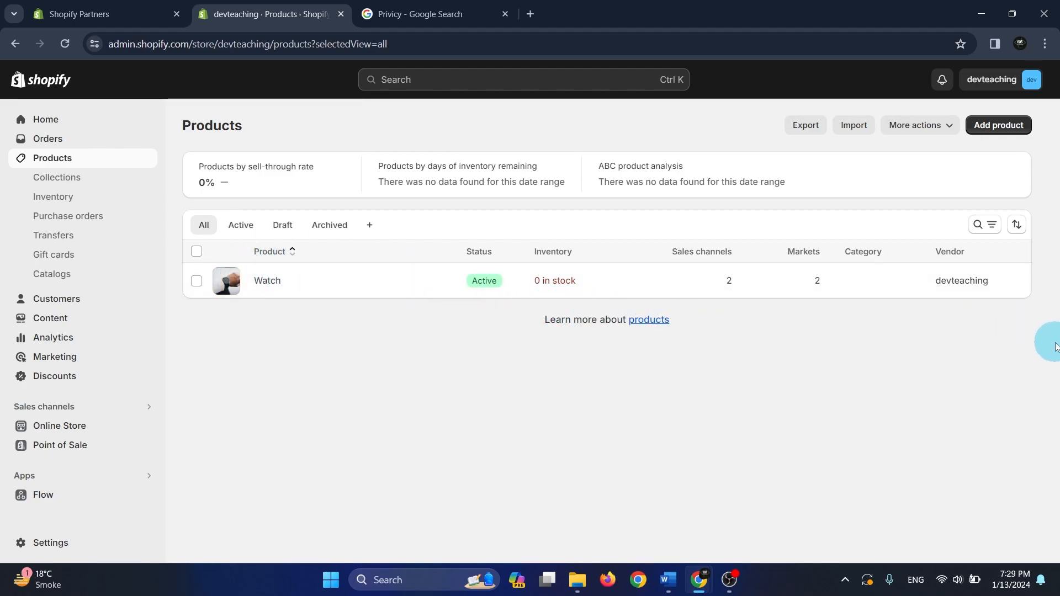
Open the Watch product and set its price to Rs 1,000
left_click(541, 283)
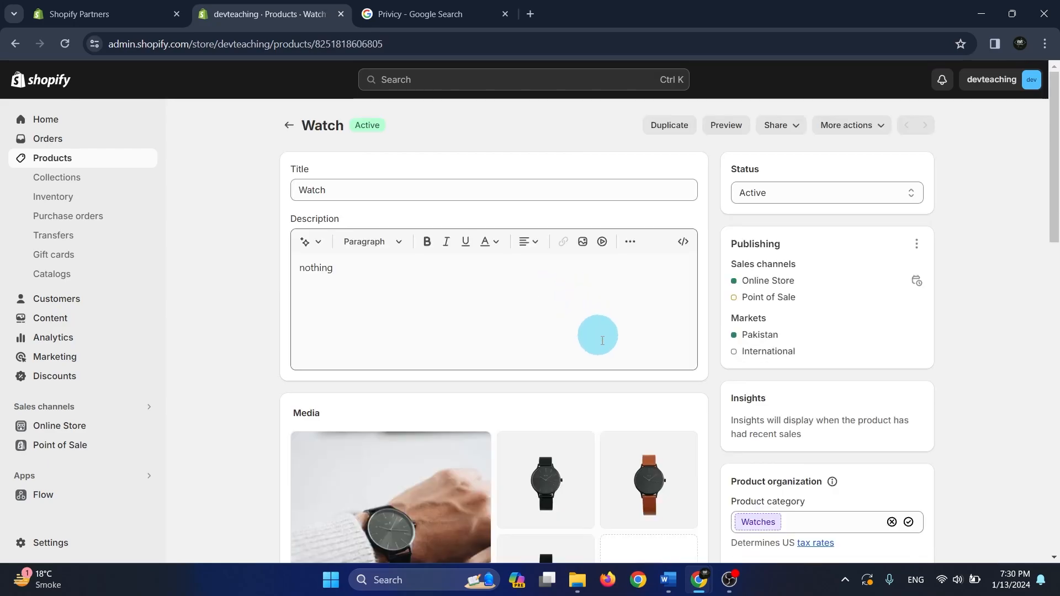
scroll(650, 390, "down", 2)
scroll(650, 390, "down", 8)
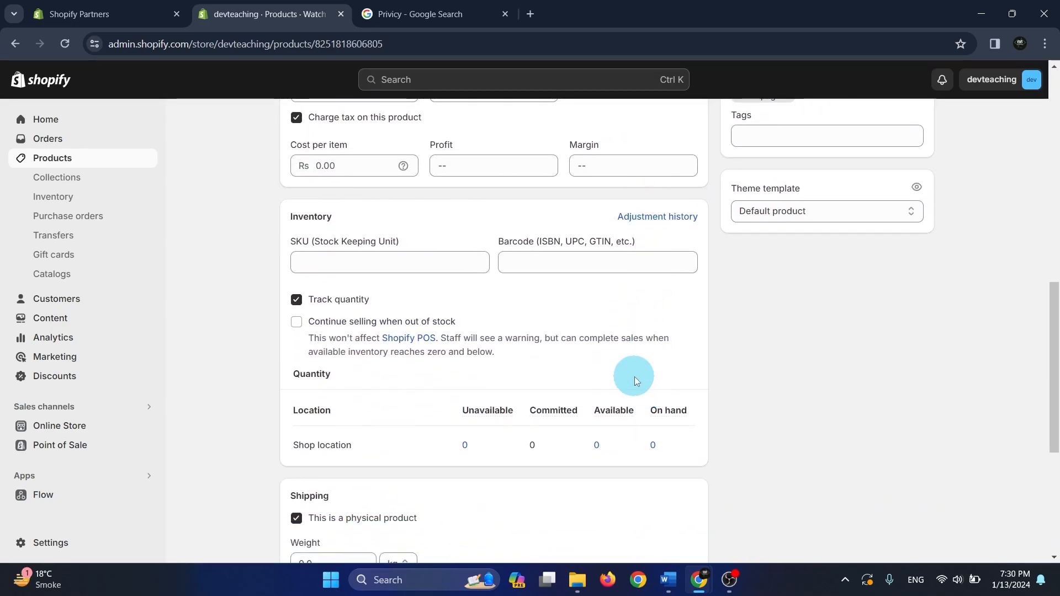
scroll(635, 376, "up", 1)
scroll(591, 316, "down", 2)
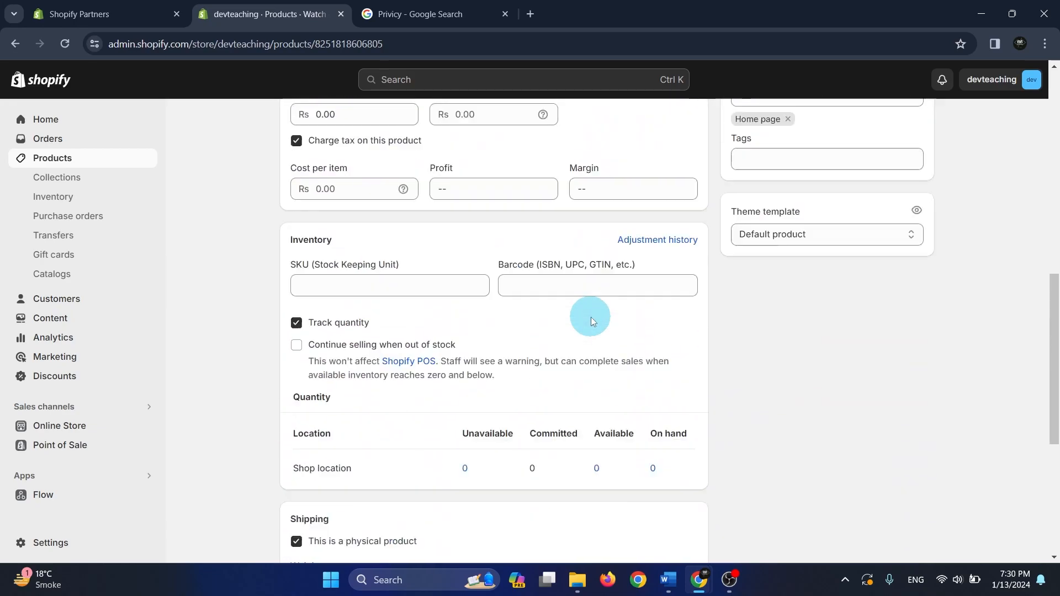
scroll(591, 317, "up", 3)
left_click(368, 231)
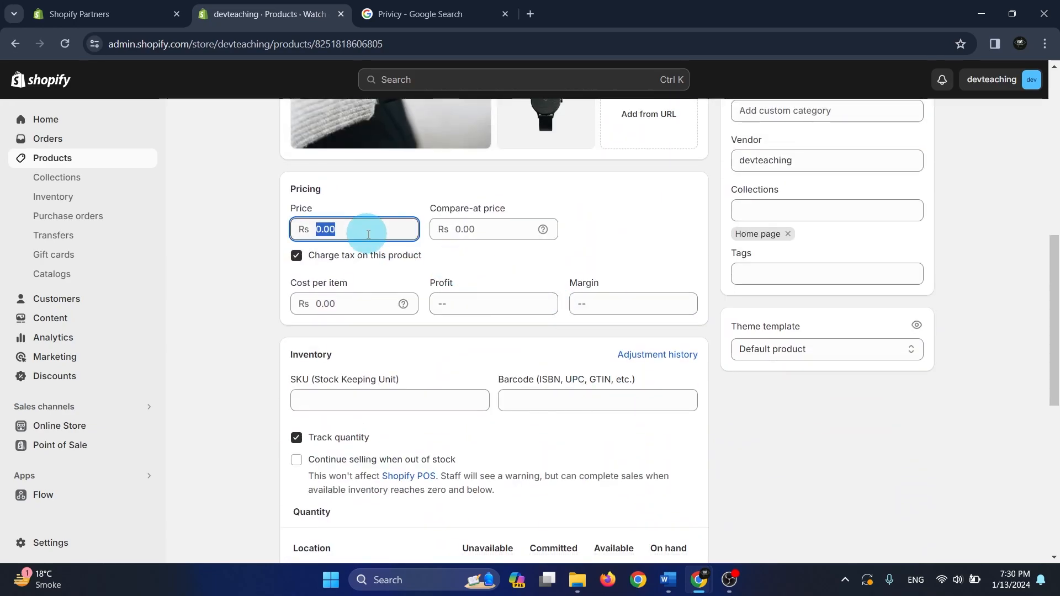
type("1000")
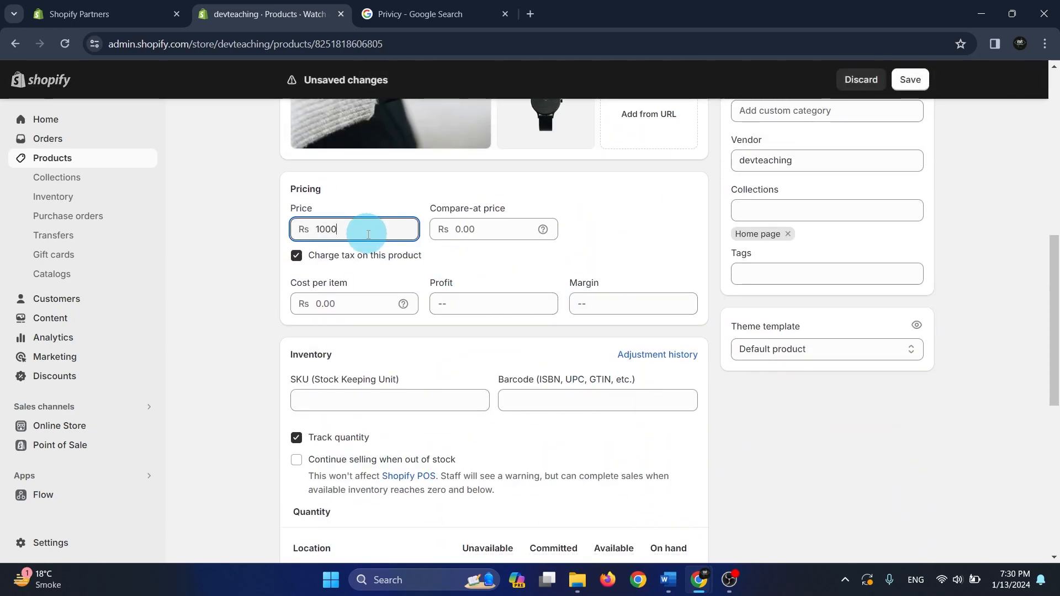
left_click(671, 239)
Set the Watch product's compare-at price to Rs 1,200 and turn off charging tax on it
left_click(508, 230)
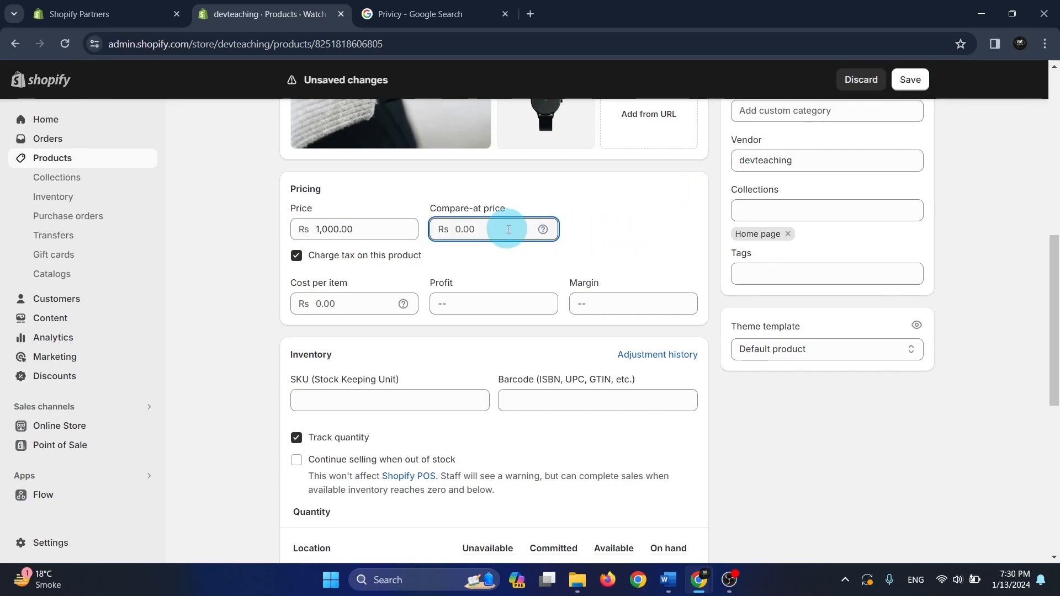
left_click(580, 223)
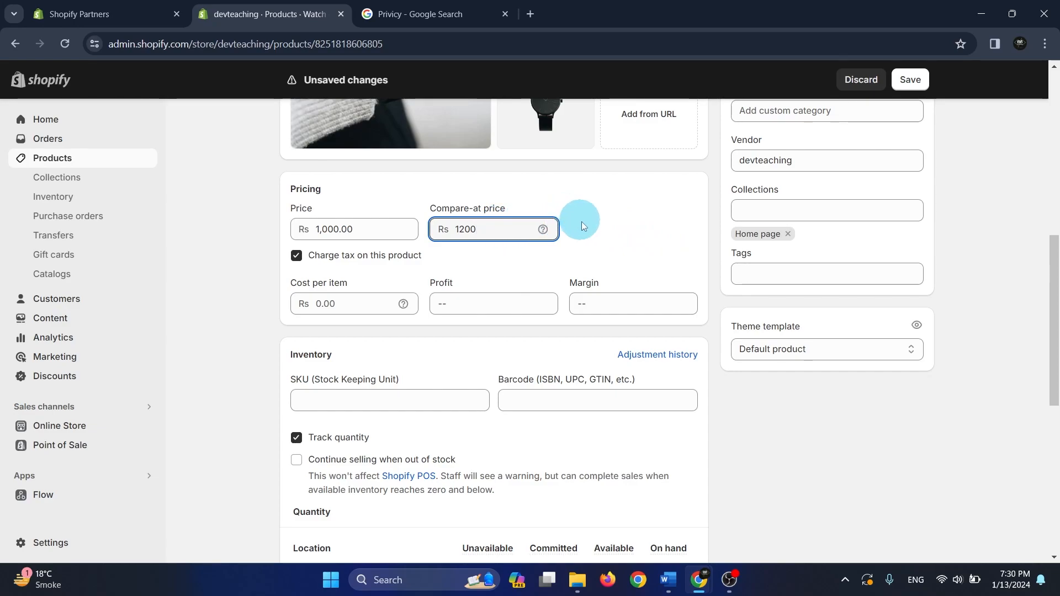
left_click(579, 219)
left_click(297, 256)
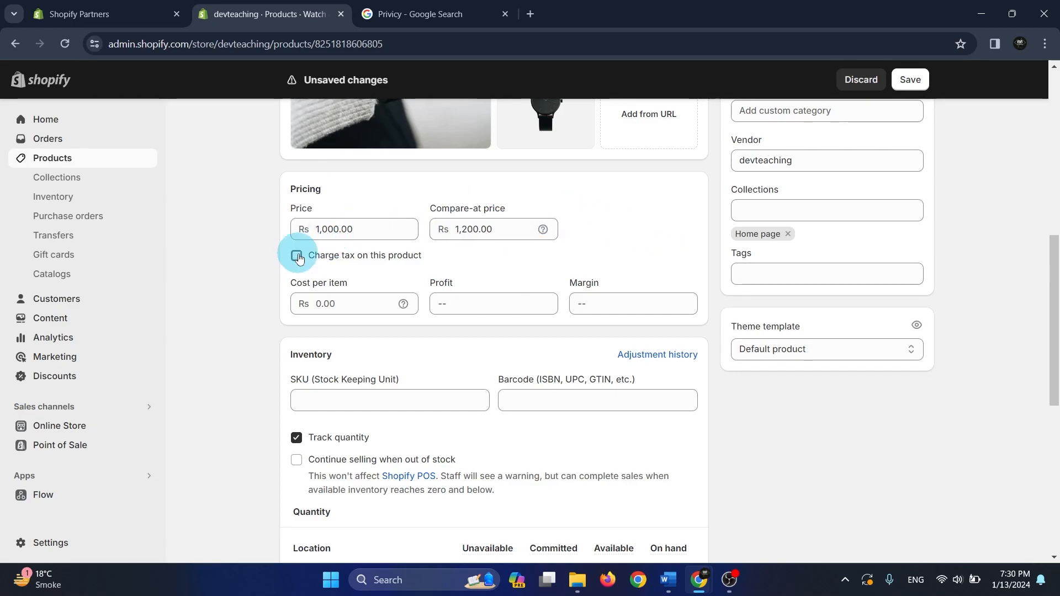
Adjust the Watch's available quantity at the shop location by 10, keeping the default Correction reason
scroll(641, 269, "down", 3)
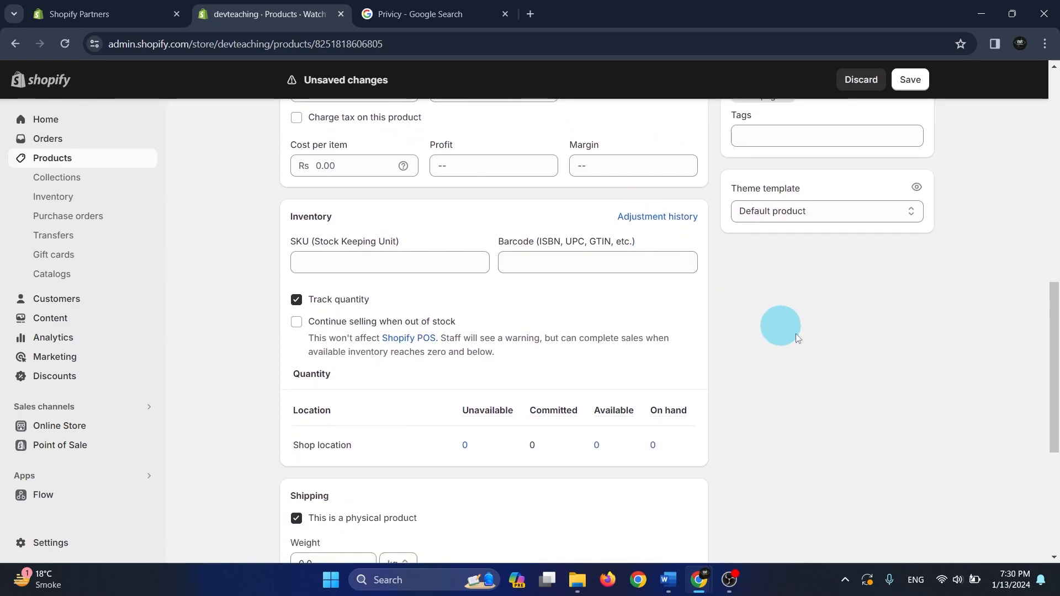
scroll(922, 392, "down", 6)
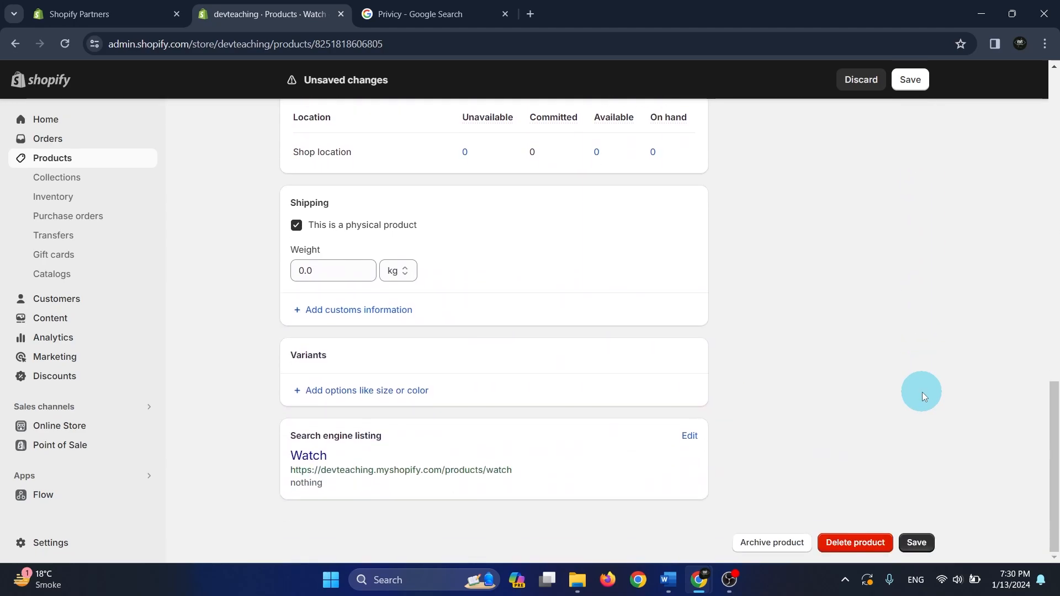
scroll(554, 380, "up", 5)
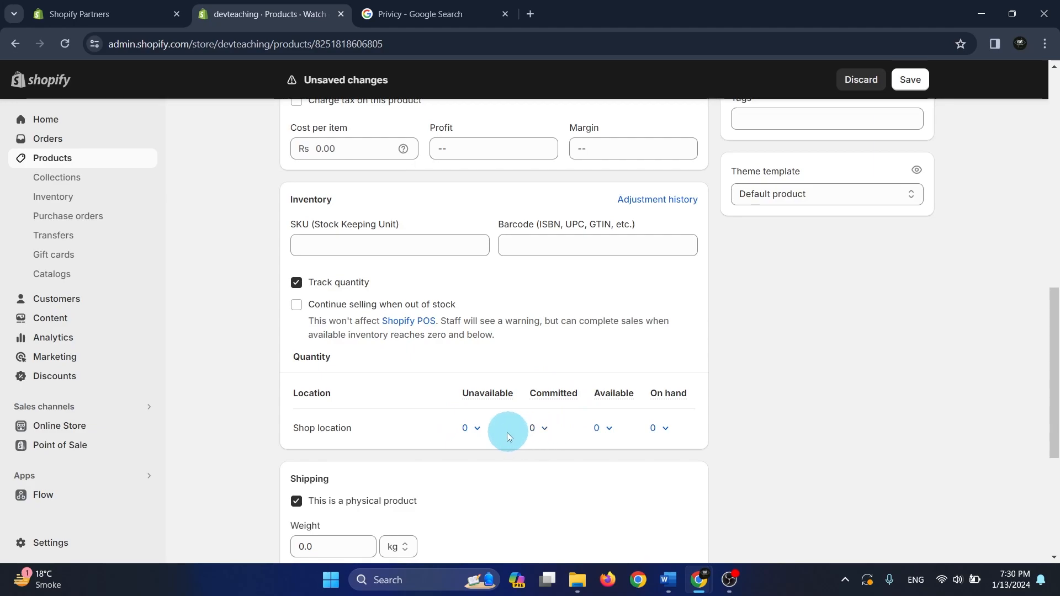
left_click(478, 430)
left_click(765, 434)
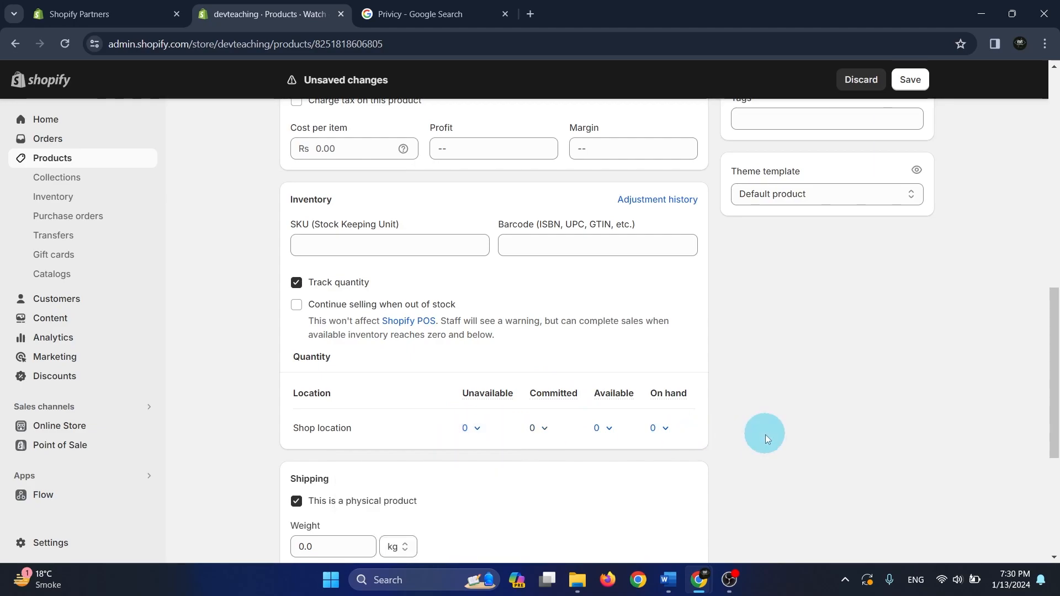
left_click(602, 434)
left_click(536, 268)
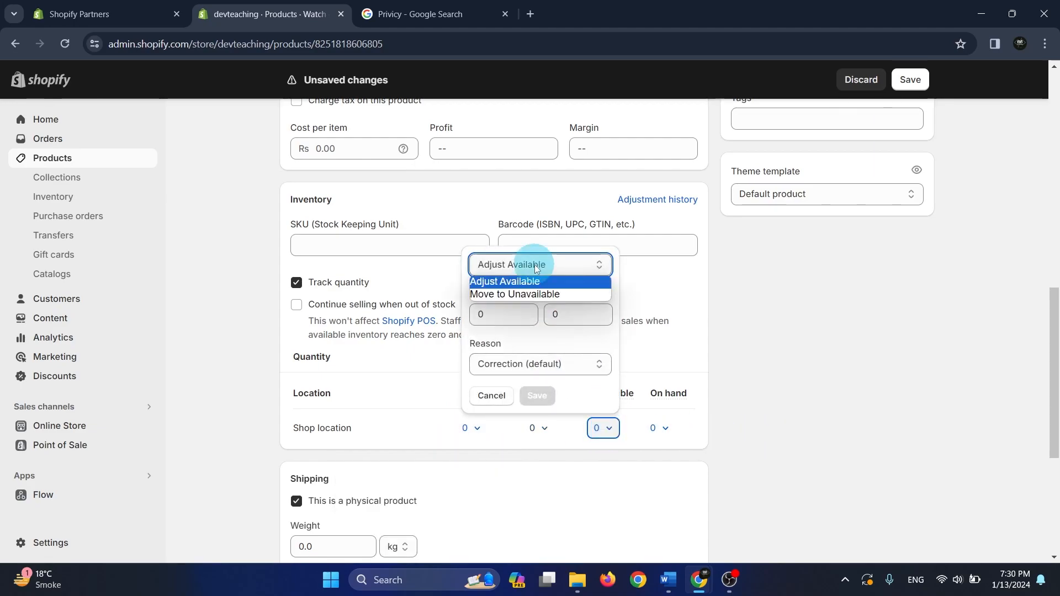
left_click(538, 268)
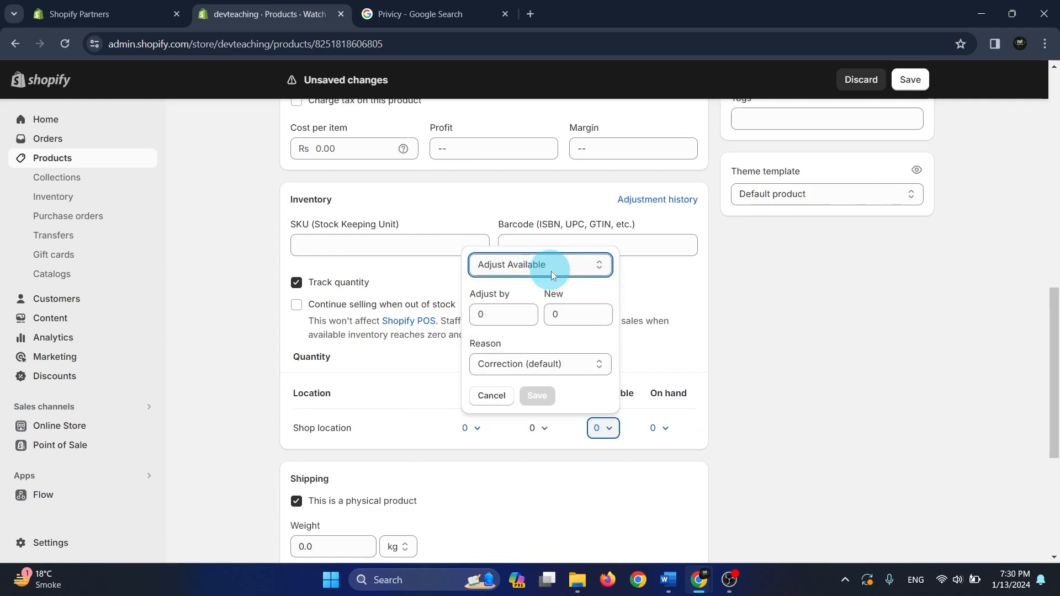
left_click(513, 315)
type("10")
left_click(537, 397)
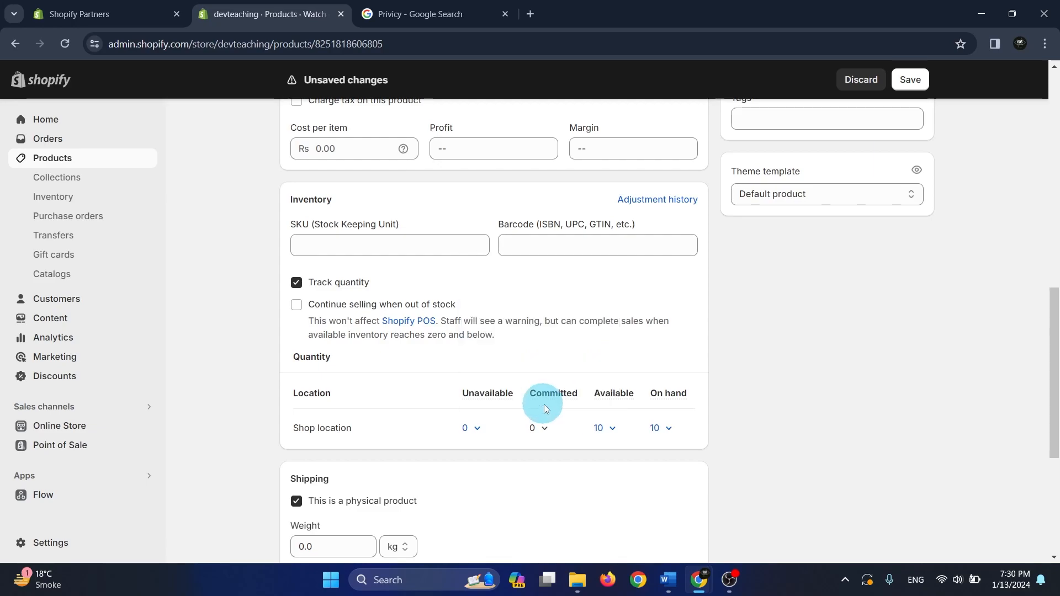
Save the changes to the Watch product and return to the product list
scroll(634, 337, "up", 10)
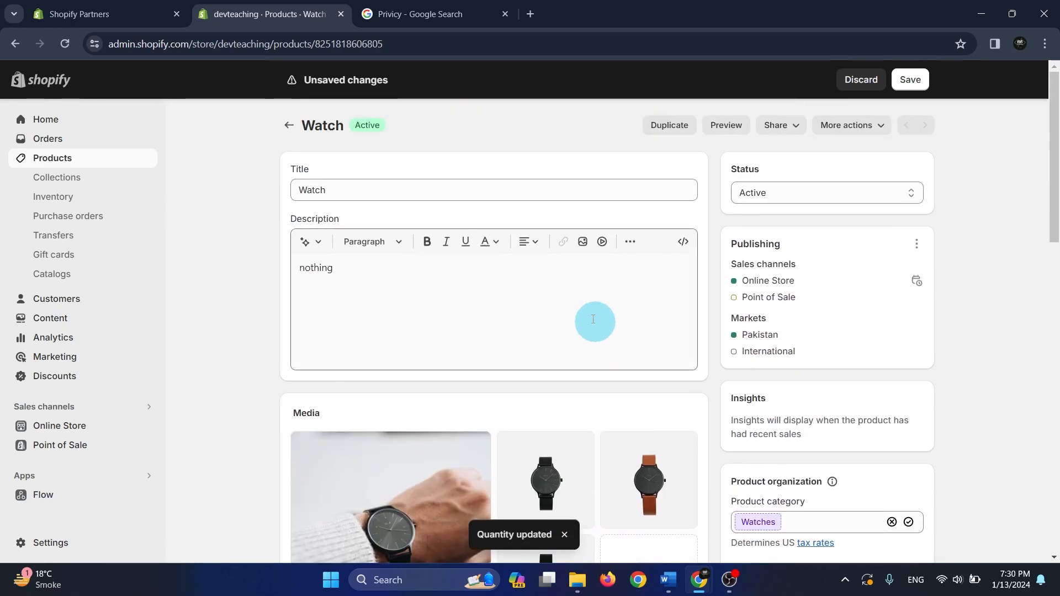
left_click(289, 126)
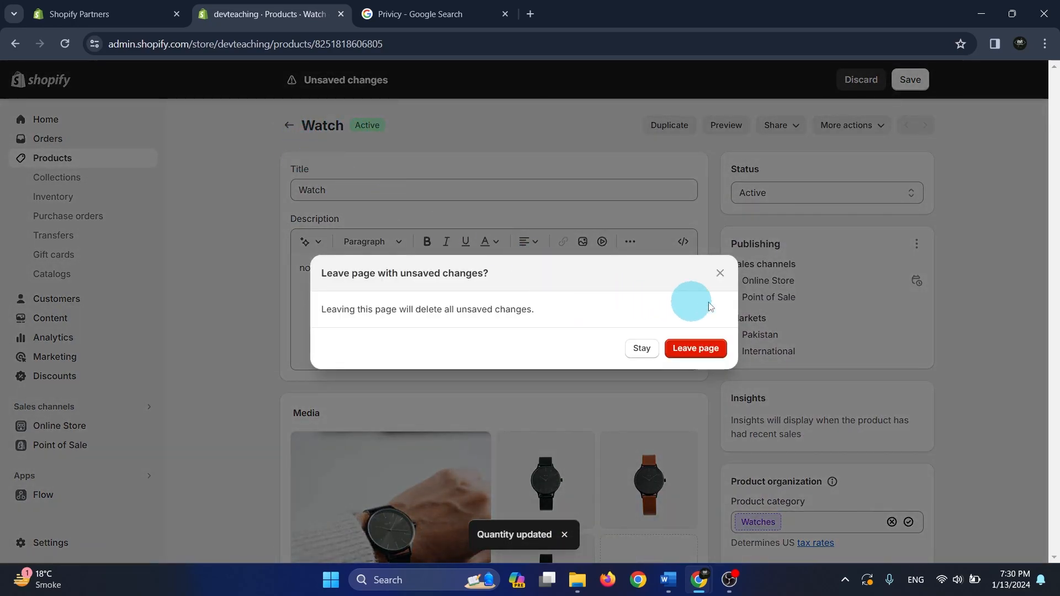
left_click(641, 347)
left_click(911, 80)
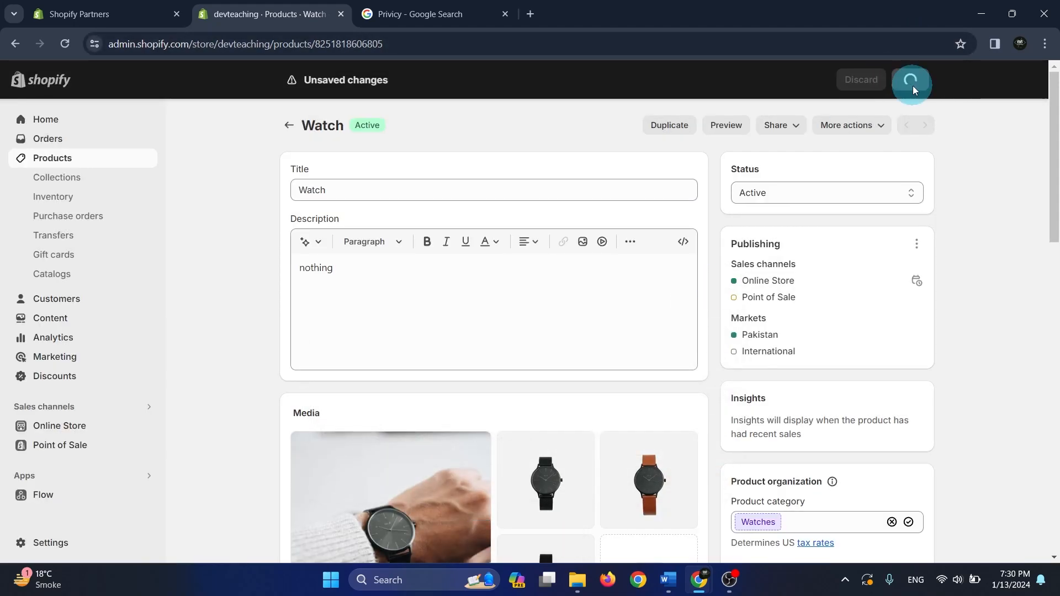
left_click(289, 126)
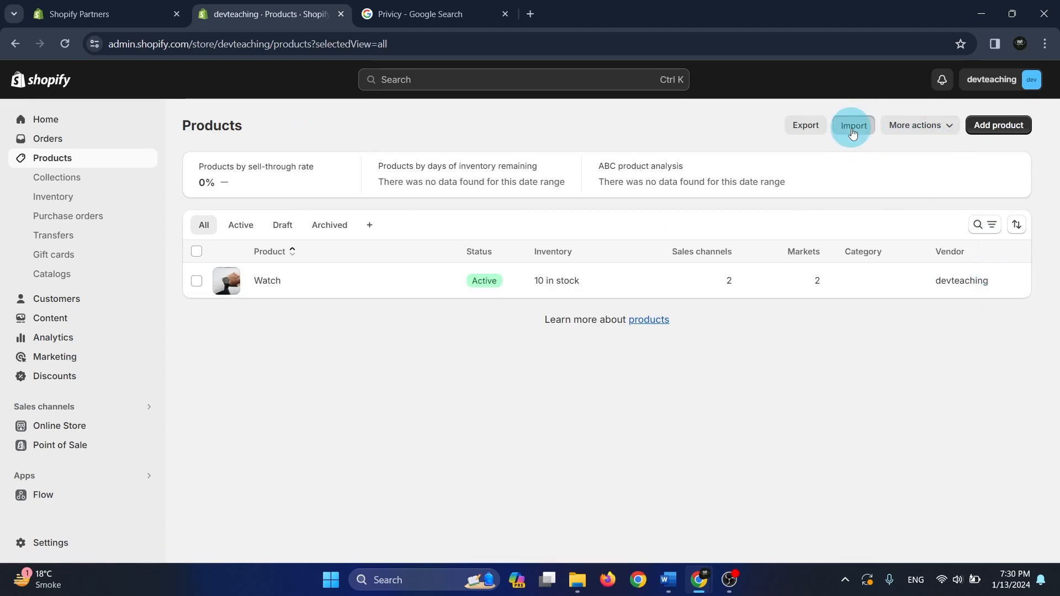
Upload jewelery.csv from the product-csvs-master folder for product import, publishing new products to all sales channels, and generate the preview
left_click(853, 130)
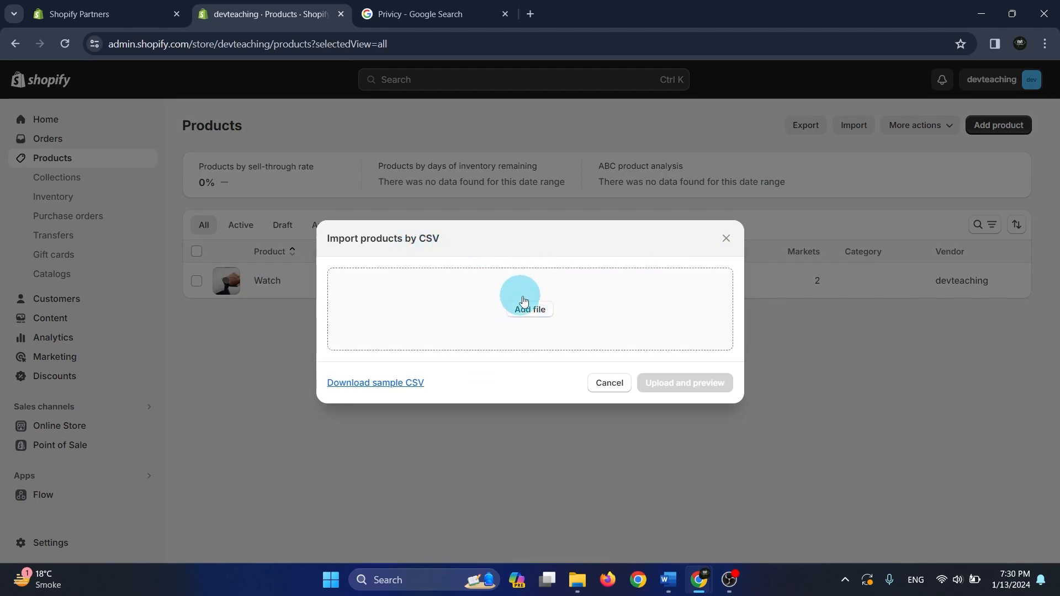
left_click(538, 313)
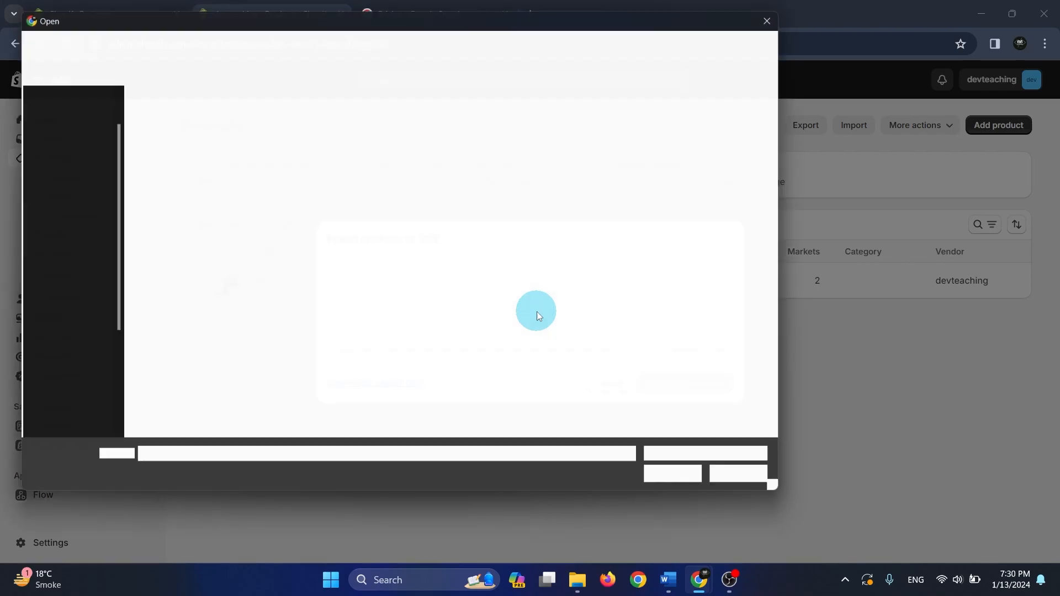
double_click(185, 159)
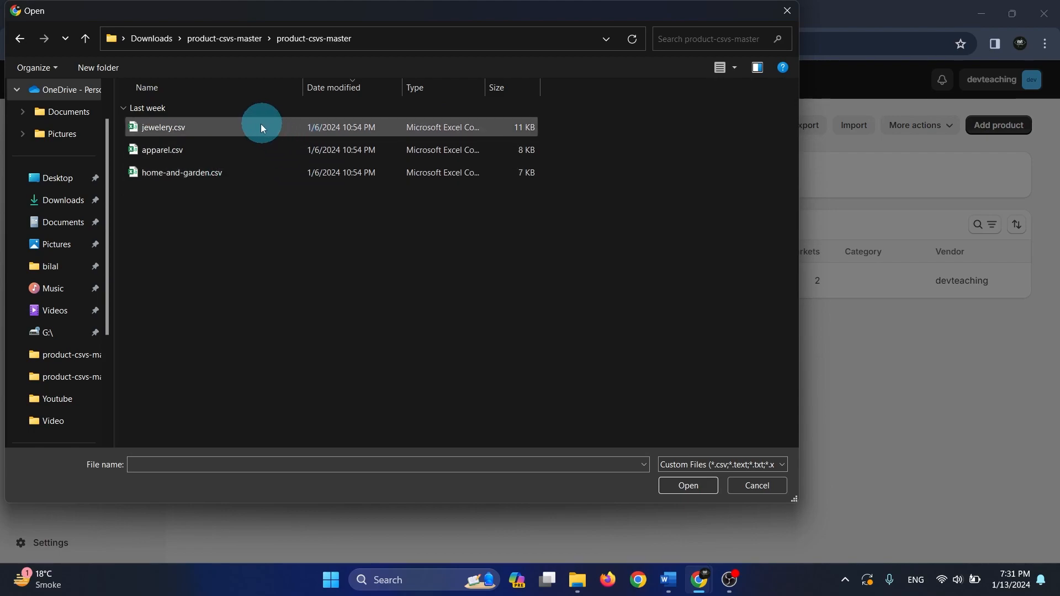
left_click(241, 131)
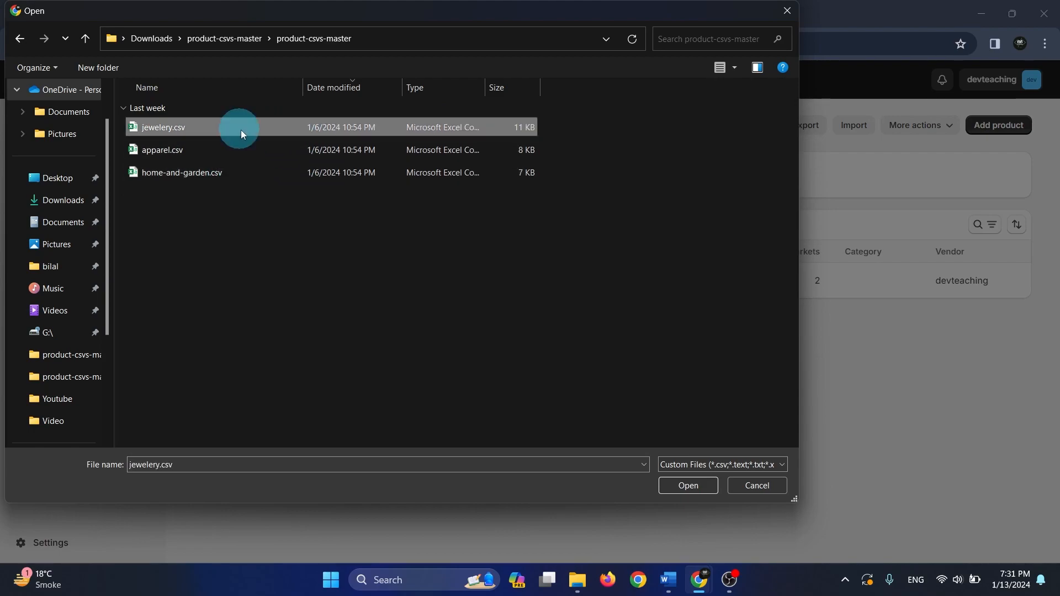
left_click(690, 487)
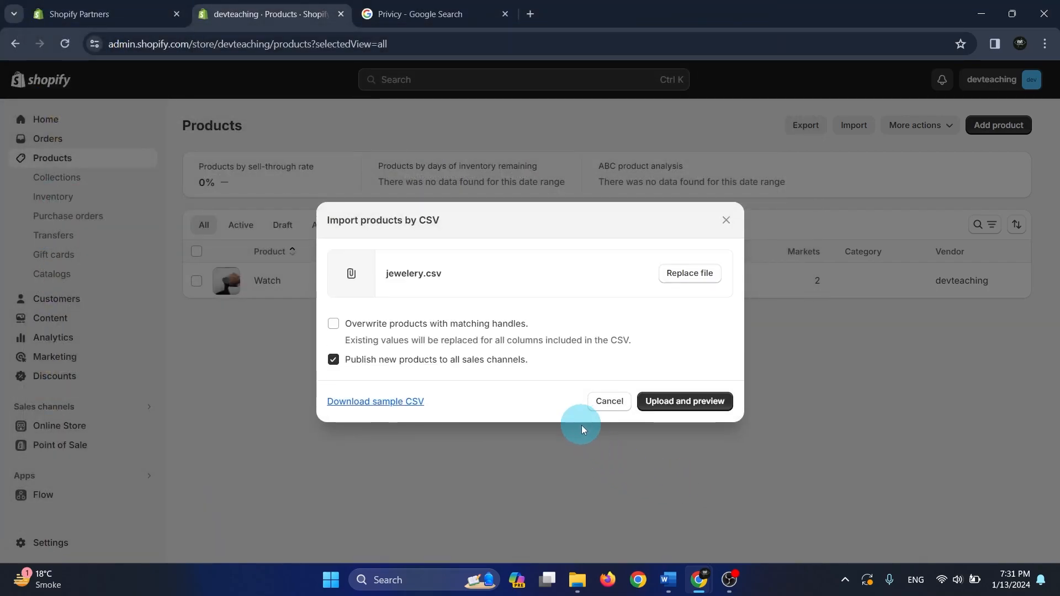
left_click(696, 404)
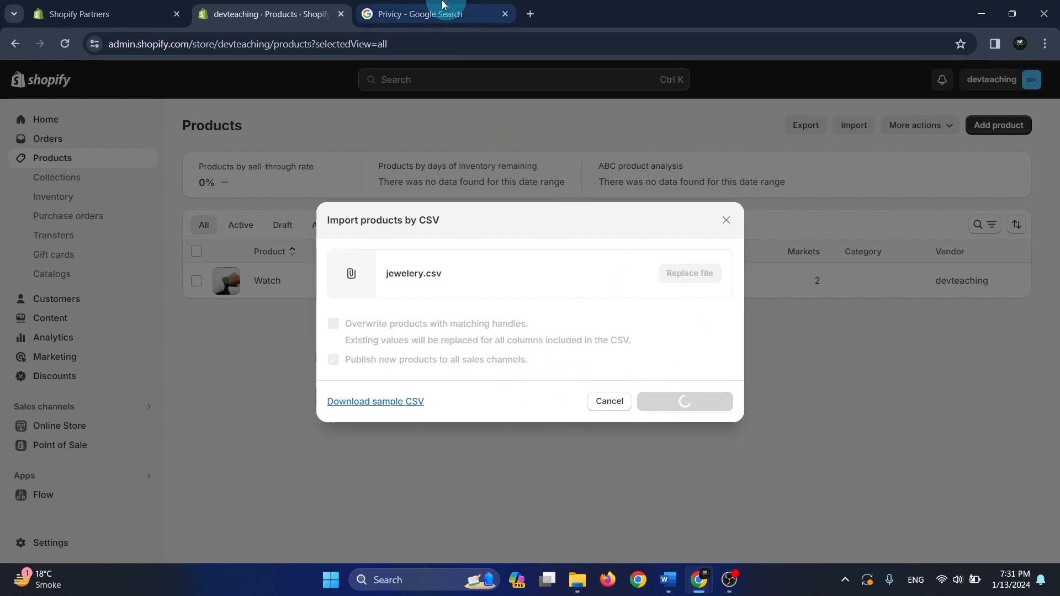
Search Google for "dummy products for shopify" and open the shopifypartners product-csvs repository on GitHub in a new tab
left_click(530, 13)
left_click(505, 13)
left_click(468, 42)
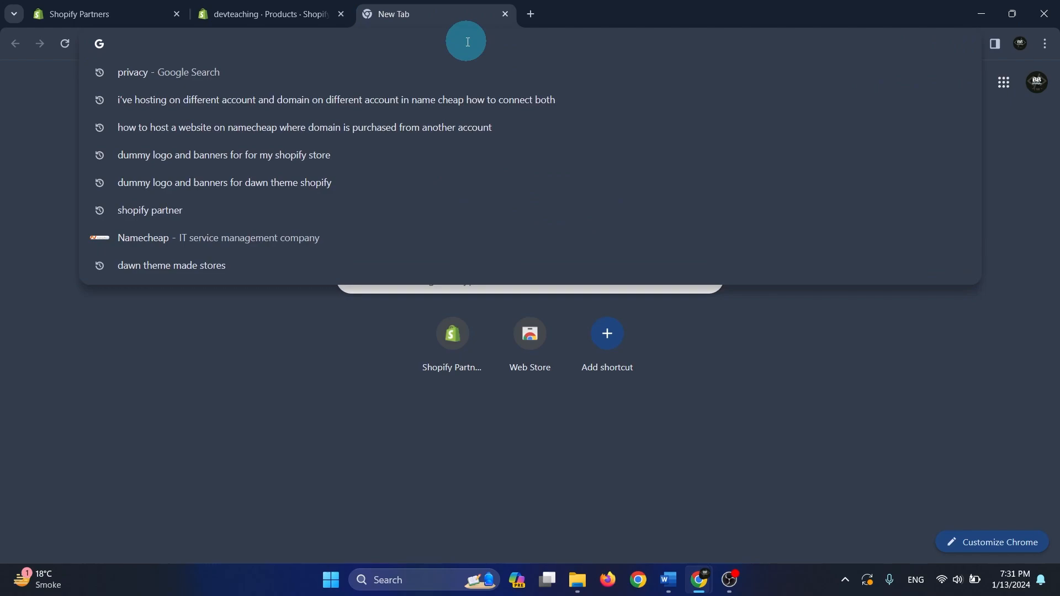
type("du")
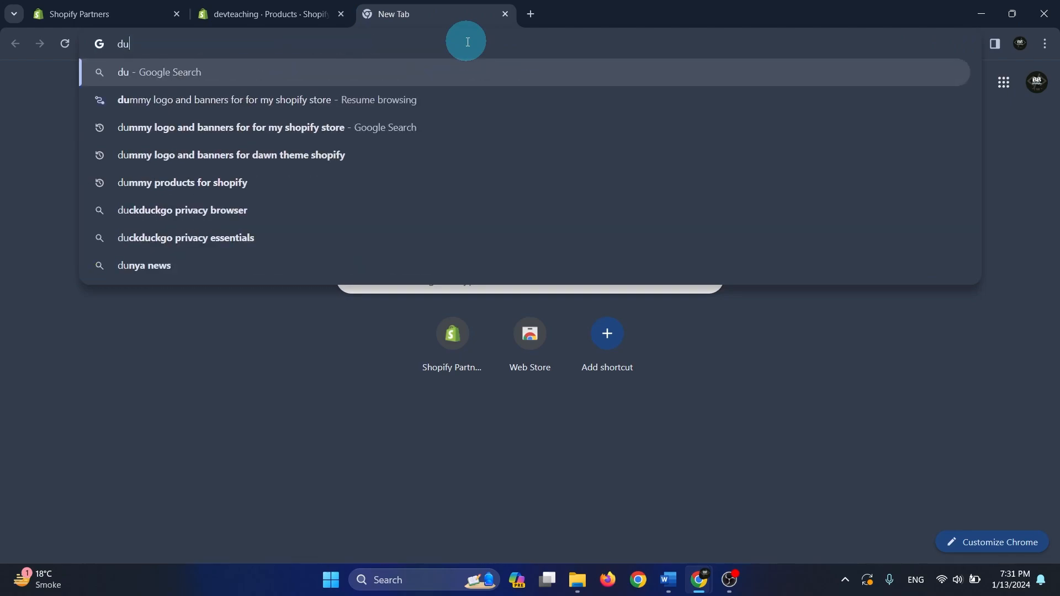
type("mmy products")
key("Down")
key("Down")
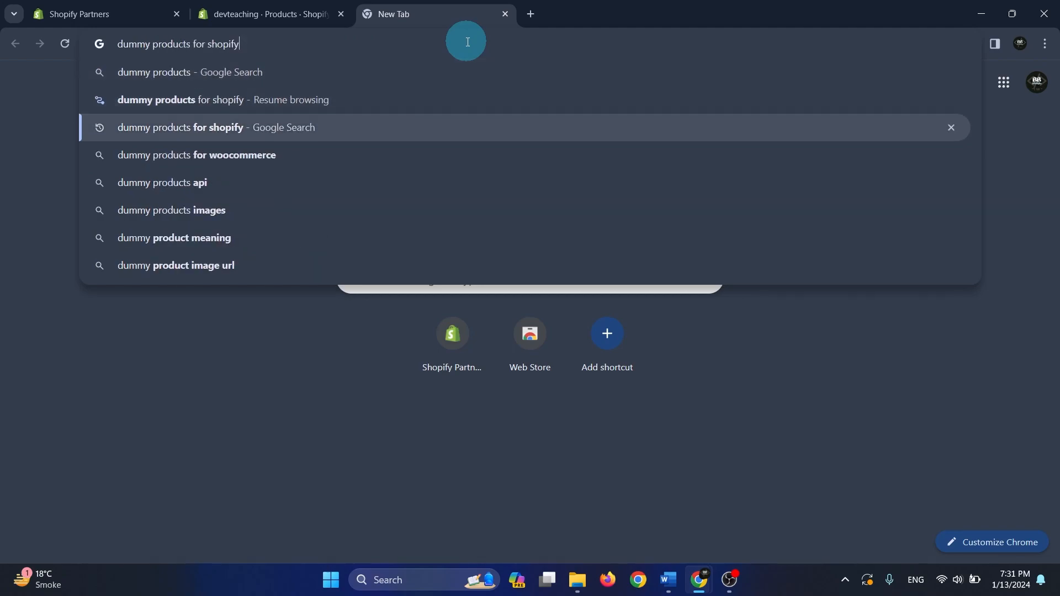
key("Return")
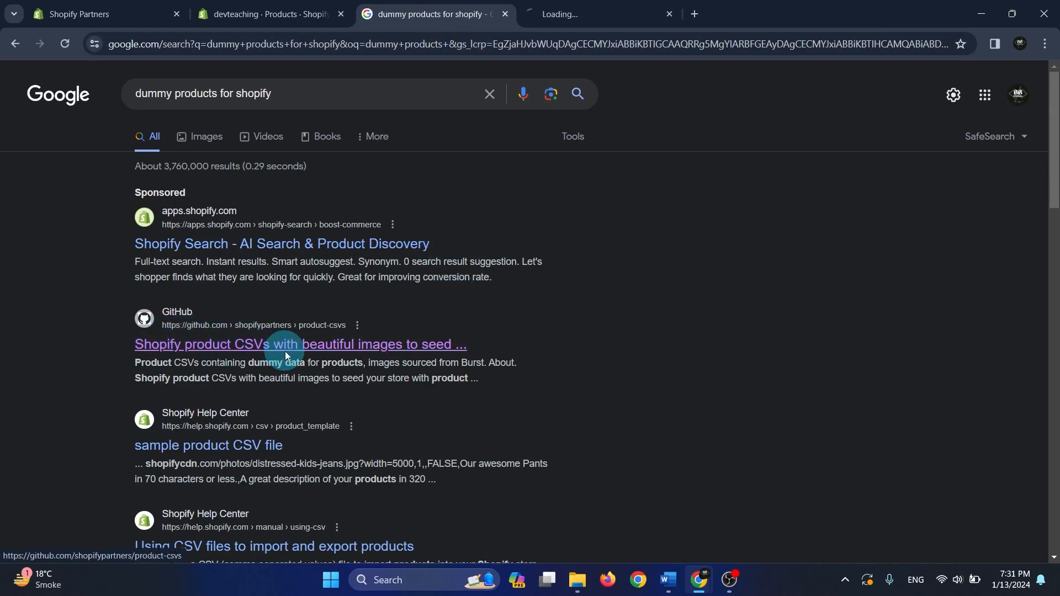
left_click(596, 14)
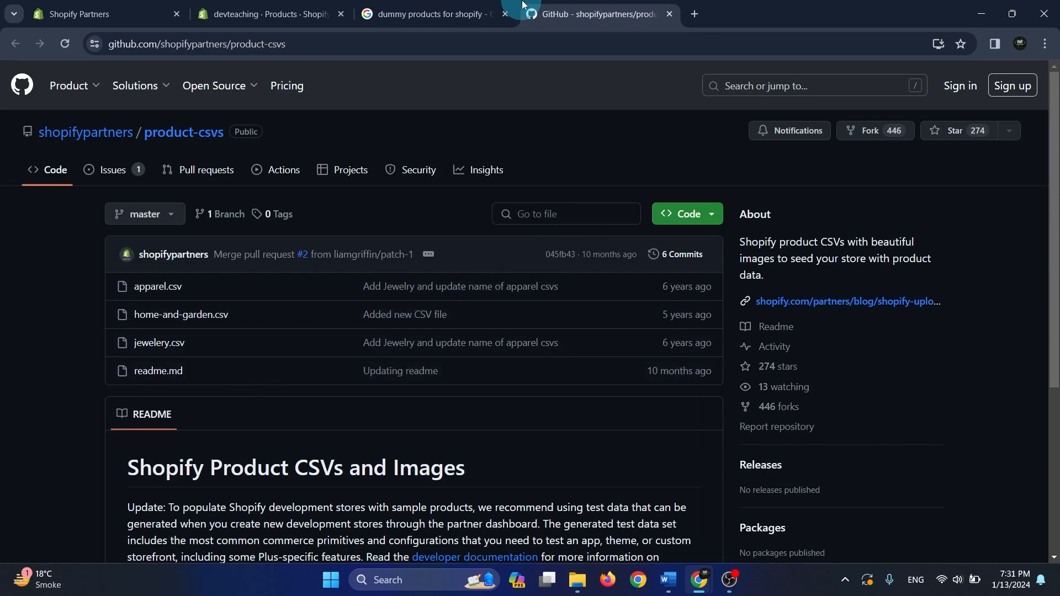
Return to the Shopify import preview, review the first product, import the products and dismiss the progress dialog
left_click(271, 14)
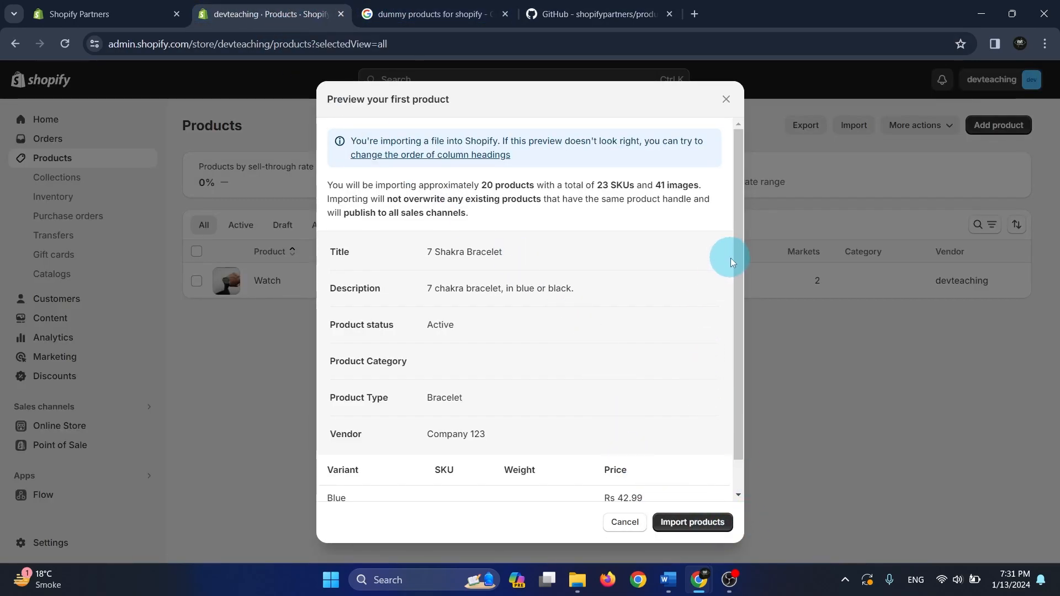
left_click_drag(737, 260, 750, 328)
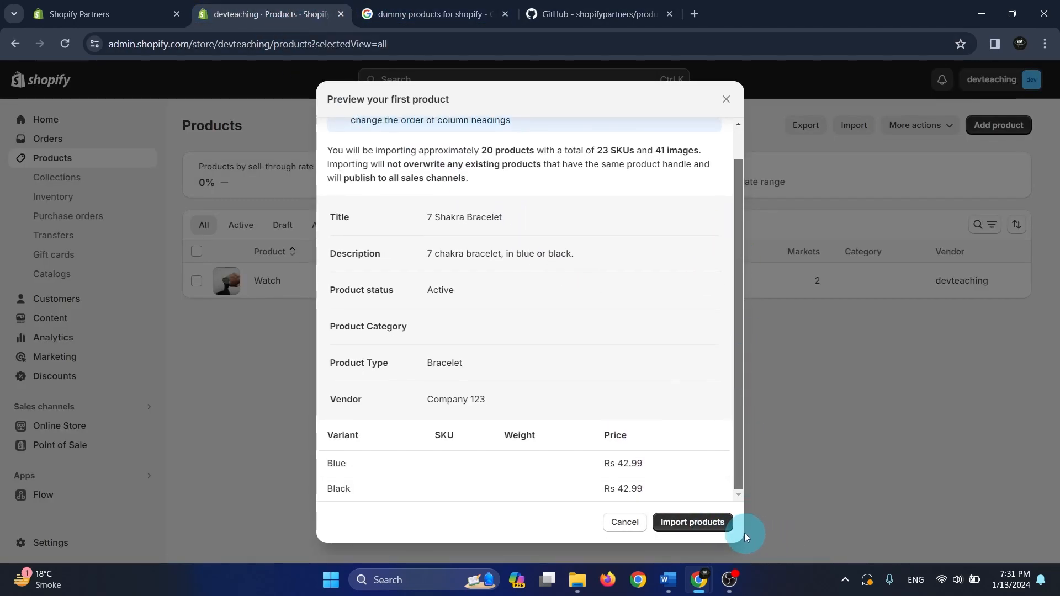
left_click(694, 522)
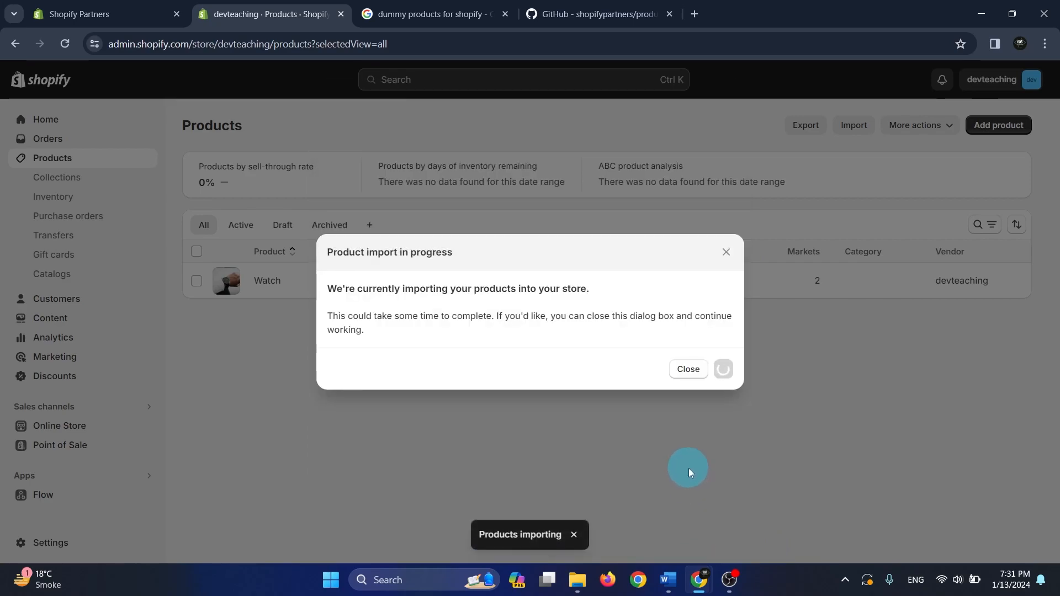
left_click(727, 253)
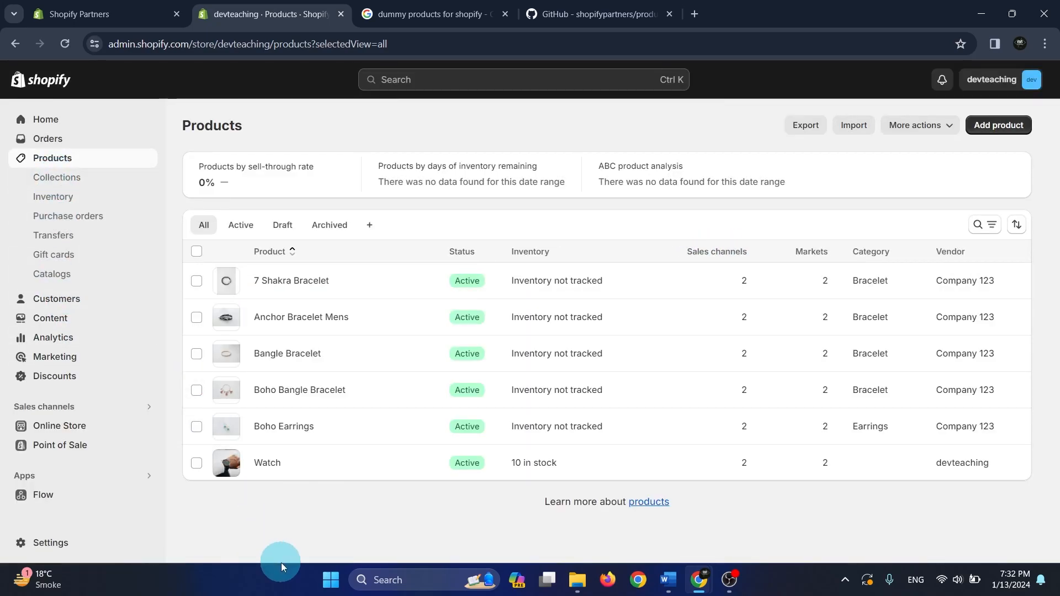
Start a new product collection and title it Sale, leaving the description empty
left_click(69, 178)
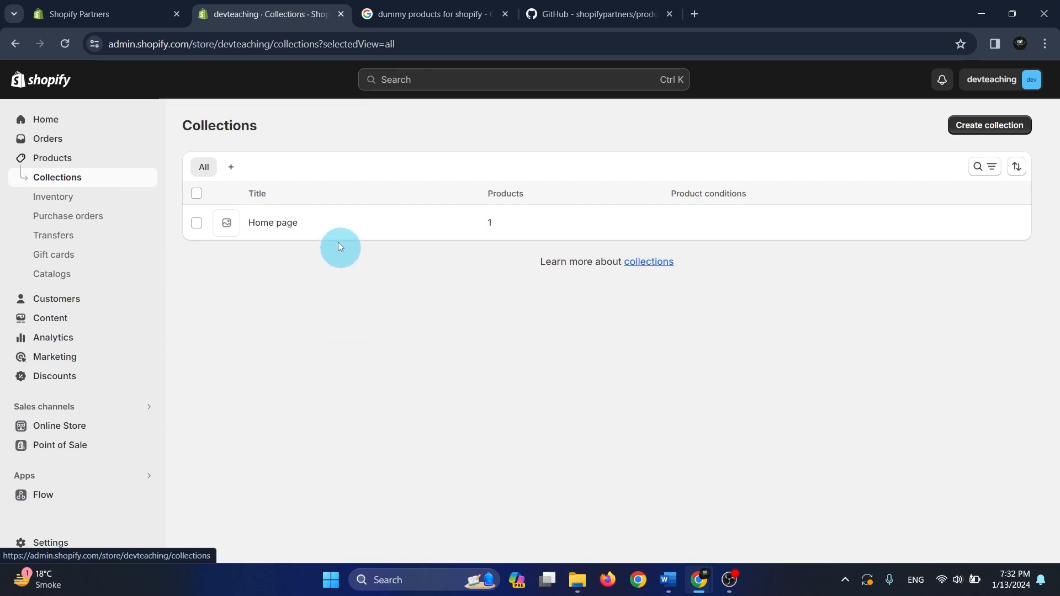
left_click(1004, 129)
left_click(366, 188)
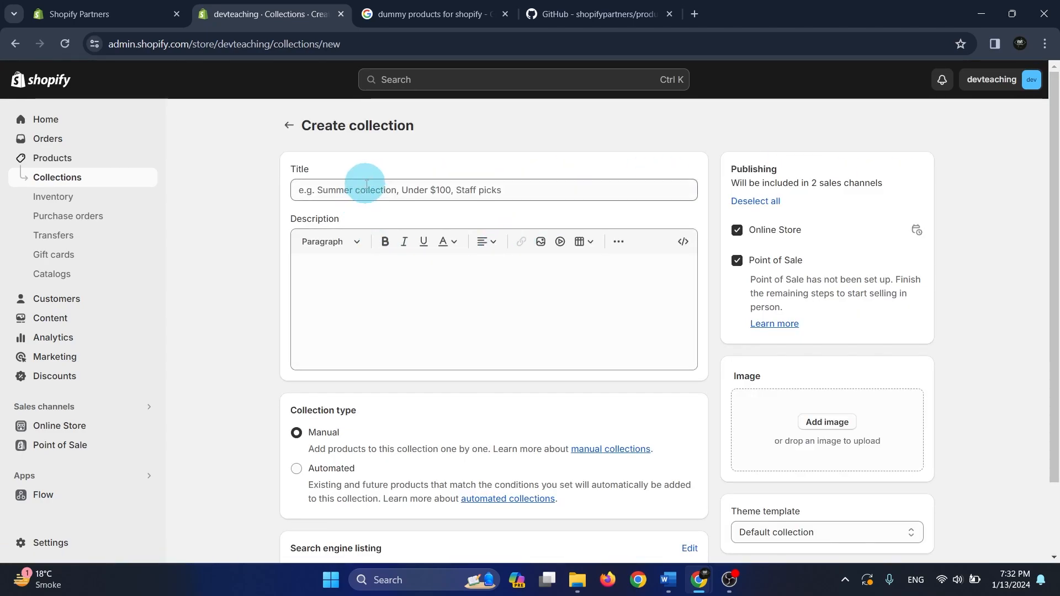
type("Sale")
left_click(377, 304)
scroll(445, 303, "down", 2)
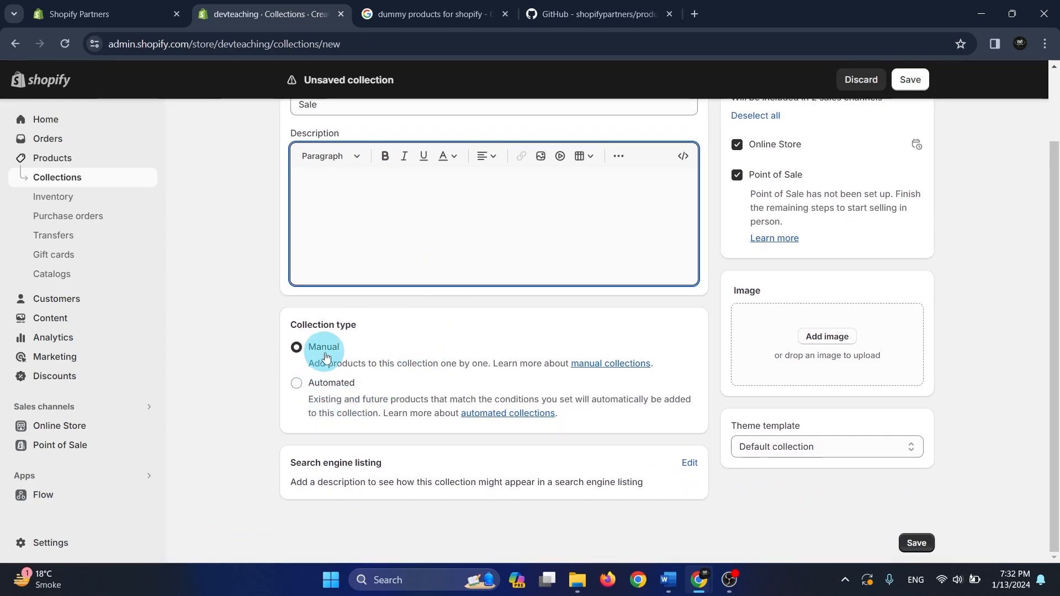
left_click(333, 385)
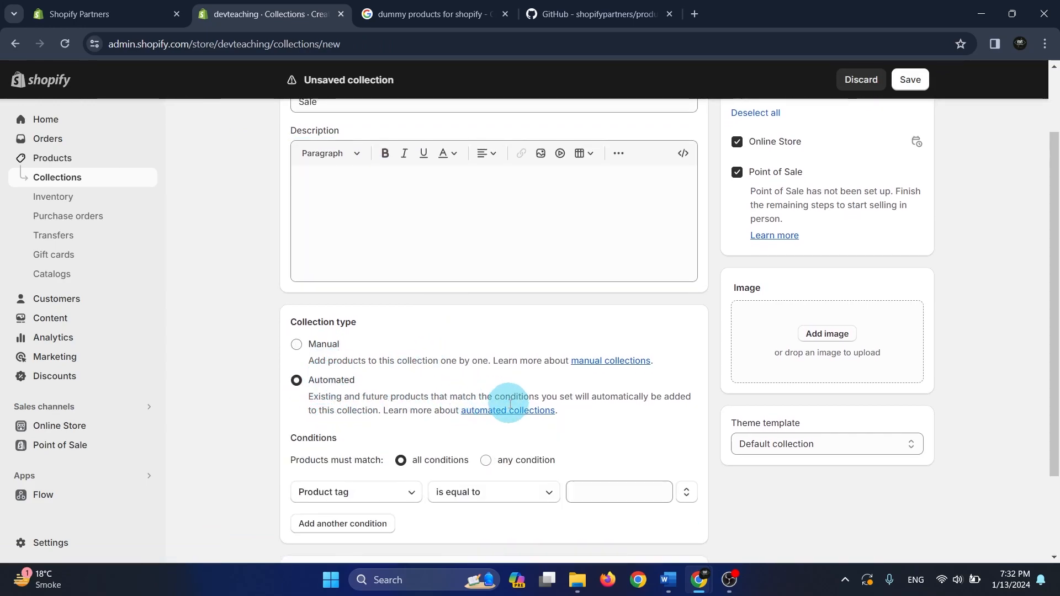
scroll(327, 243, "down", 2)
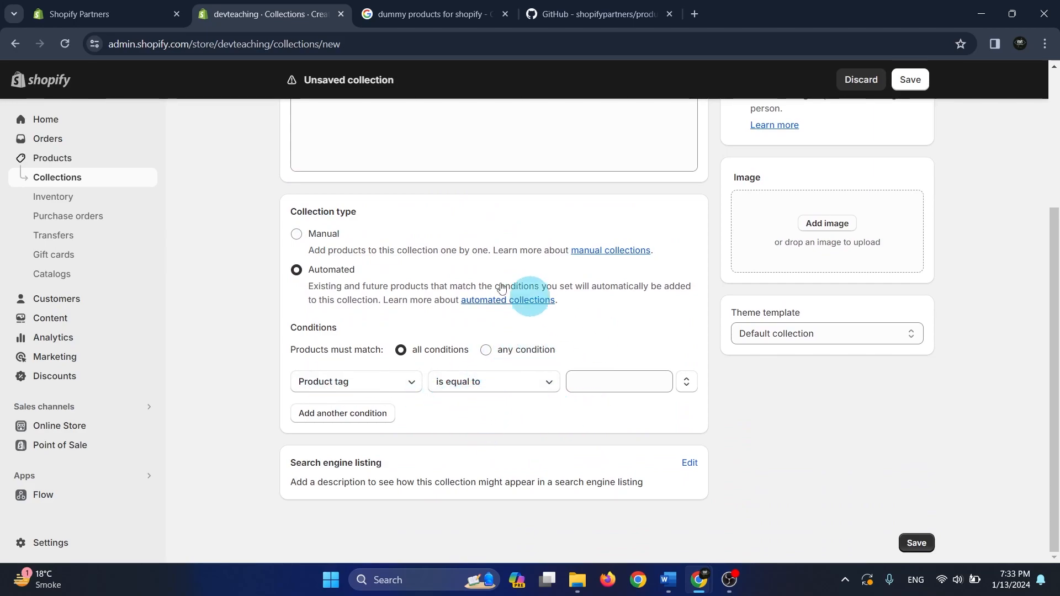
left_click(319, 233)
left_click(535, 345)
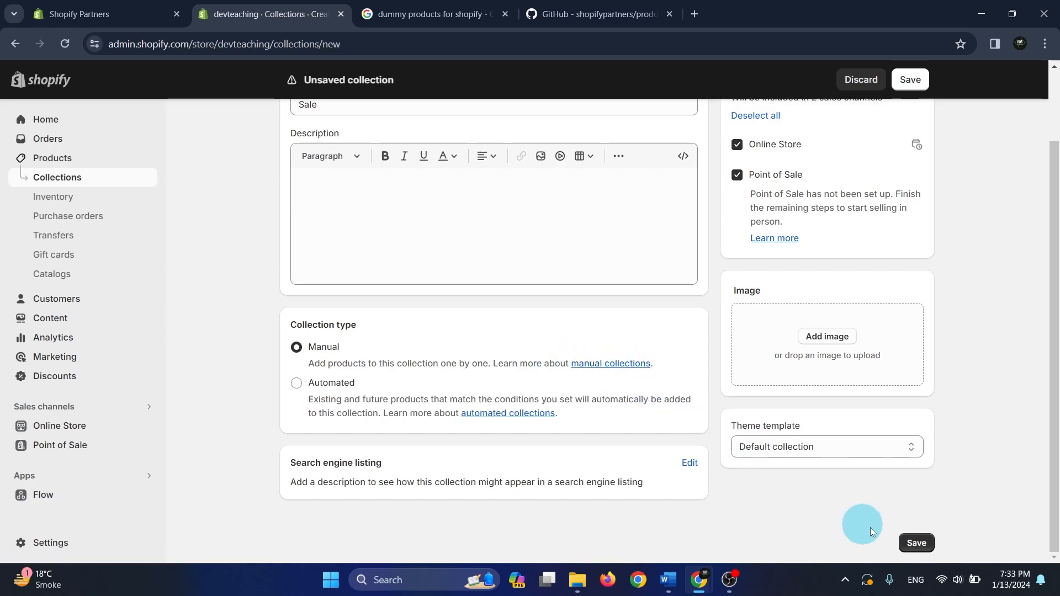
Save the Sale collection and add several jewellery products to it, including 7 Shakra Bracelet, Anchor Bracelet Mens, Bangle Bracelet and Gold Elephant Earrings
left_click(912, 82)
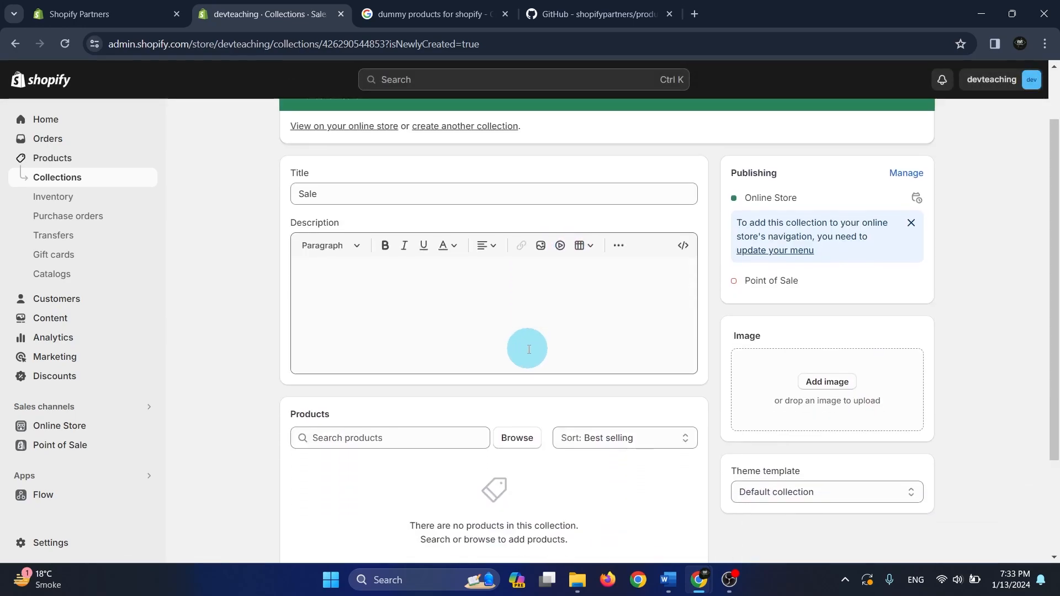
scroll(524, 347, "down", 3)
left_click(516, 314)
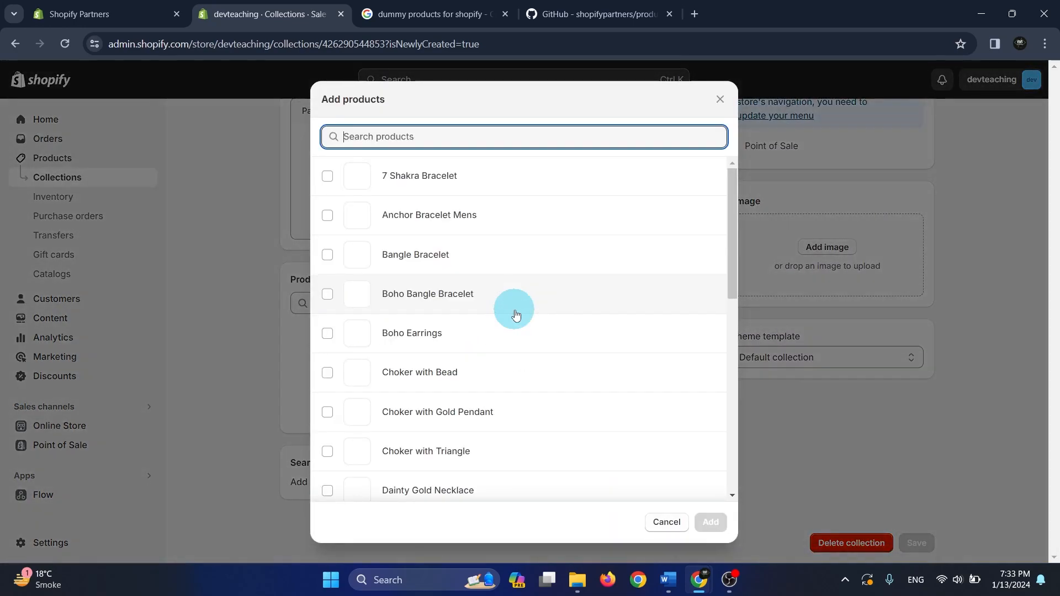
left_click(440, 182)
left_click(447, 210)
left_click(406, 272)
left_click(405, 371)
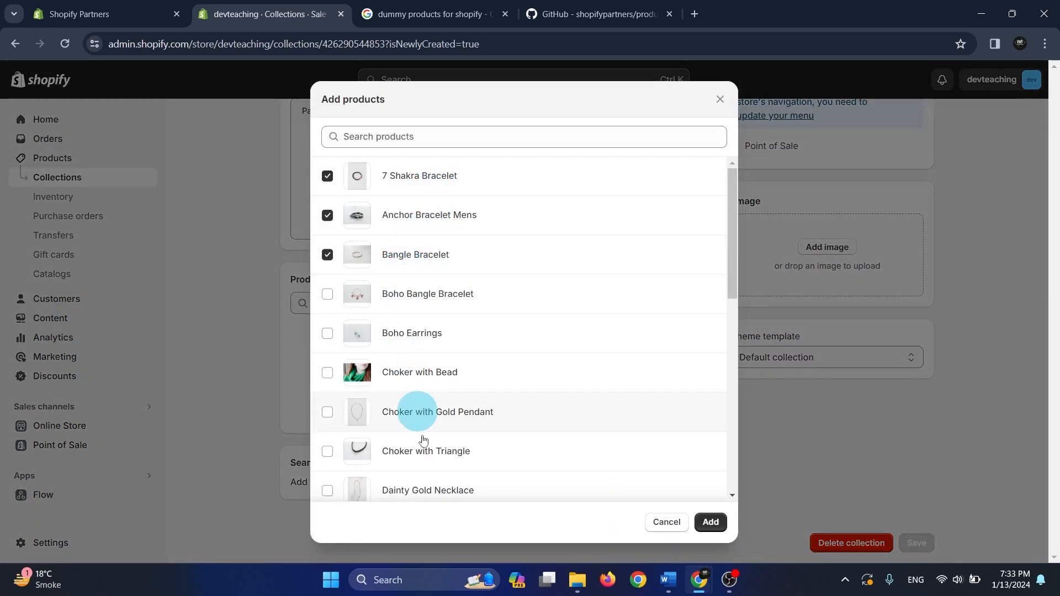
left_click(409, 420)
left_click(411, 445)
scroll(430, 404, "down", 5)
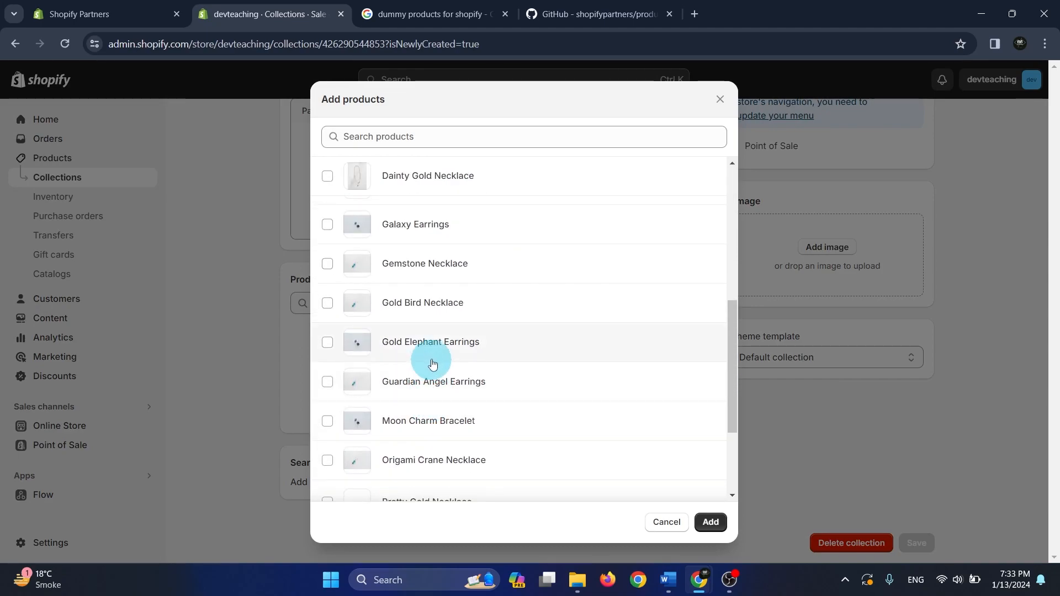
left_click(433, 367, "shift")
left_click(711, 522)
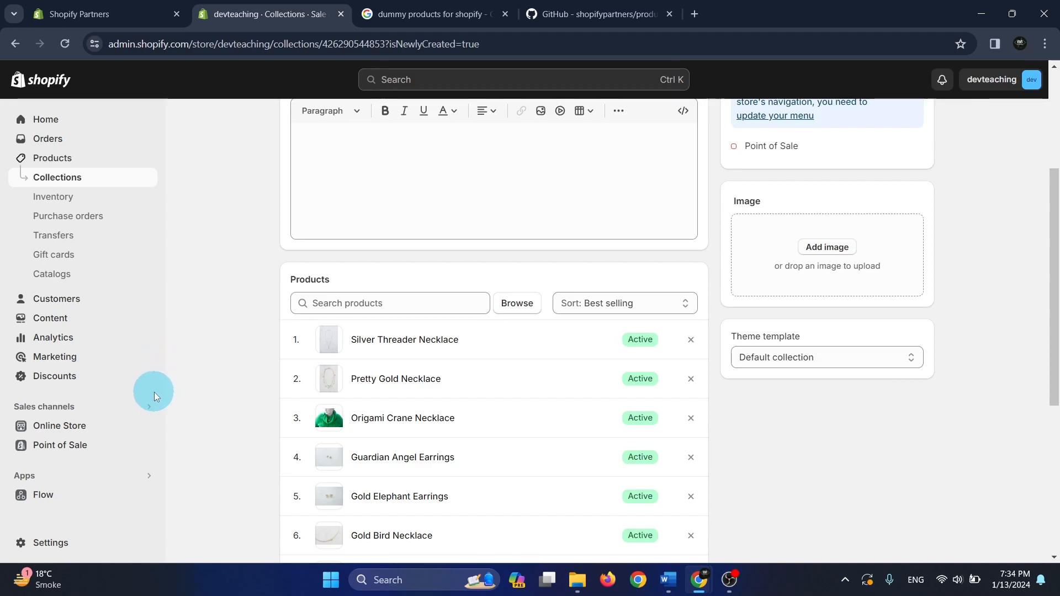
Duplicate the current Dawn theme in the online store's themes
left_click(87, 429)
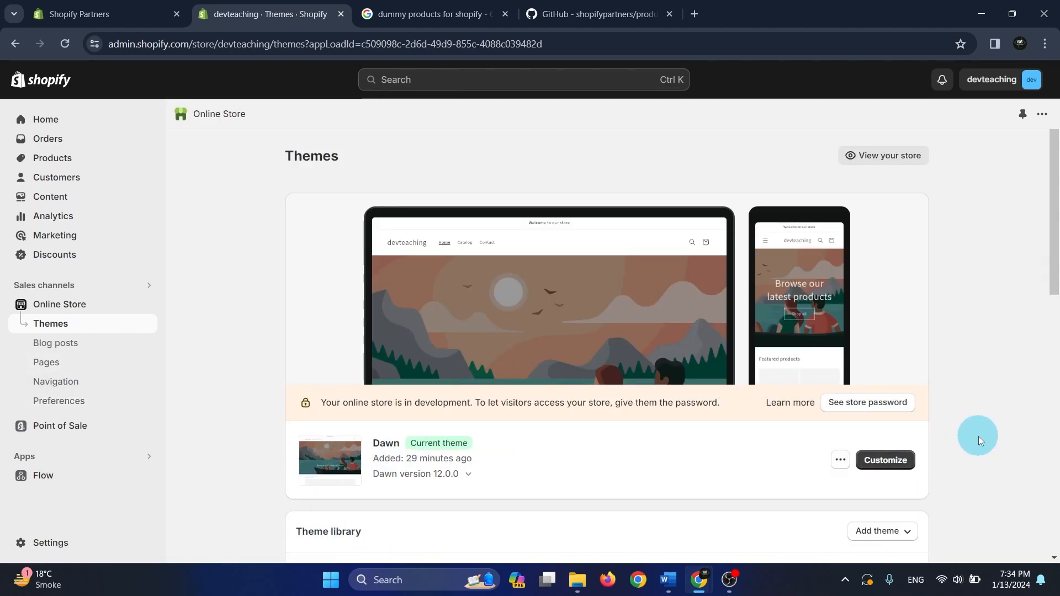
scroll(986, 376, "down", 3)
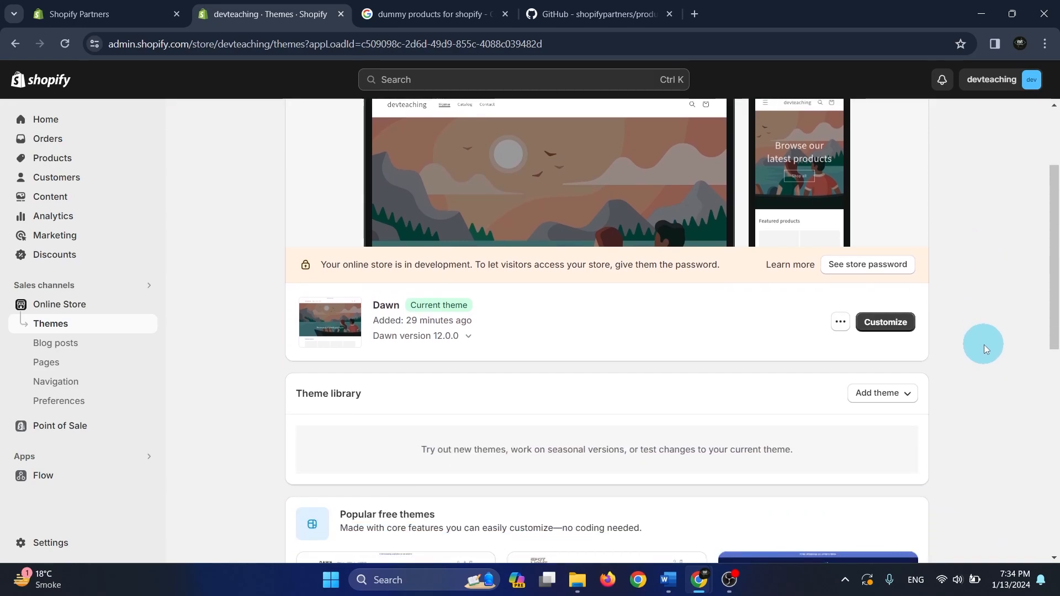
left_click(840, 324)
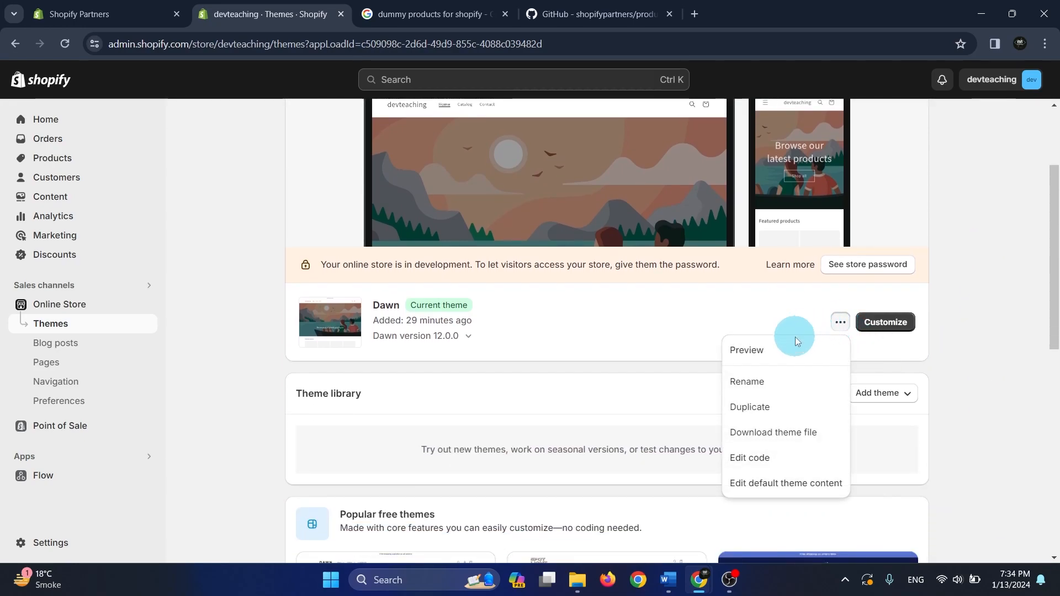
left_click(778, 413)
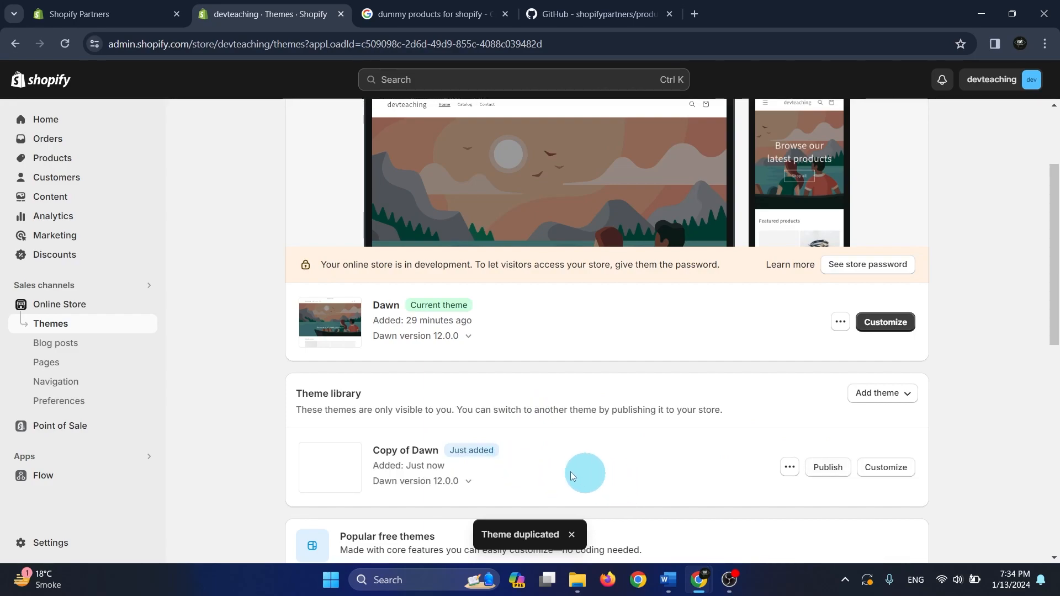
Rename the duplicated theme in the theme library to Dev Dawn and save the name
left_click(790, 467)
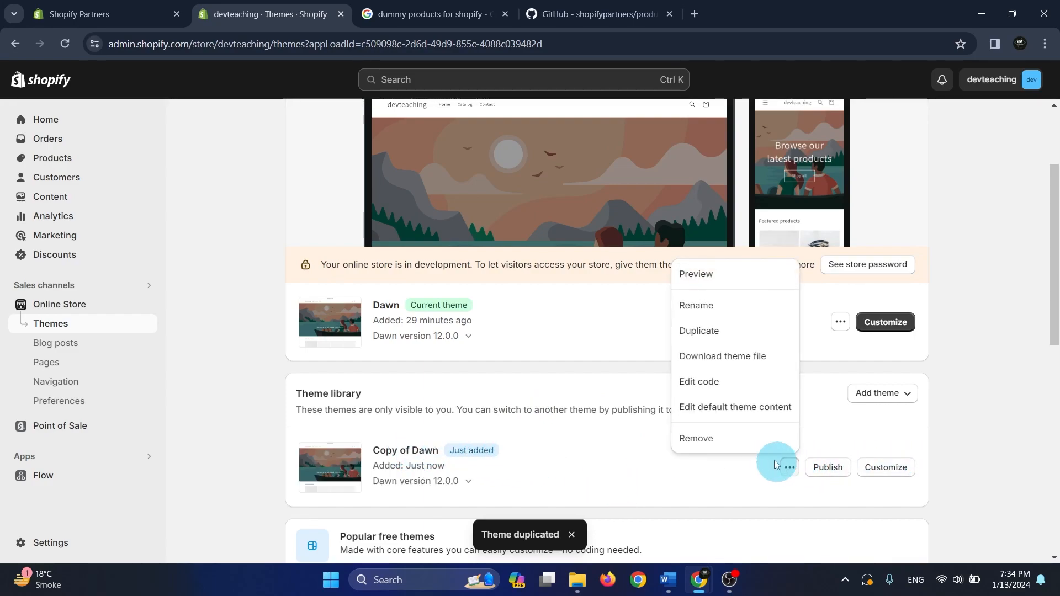
left_click(737, 315)
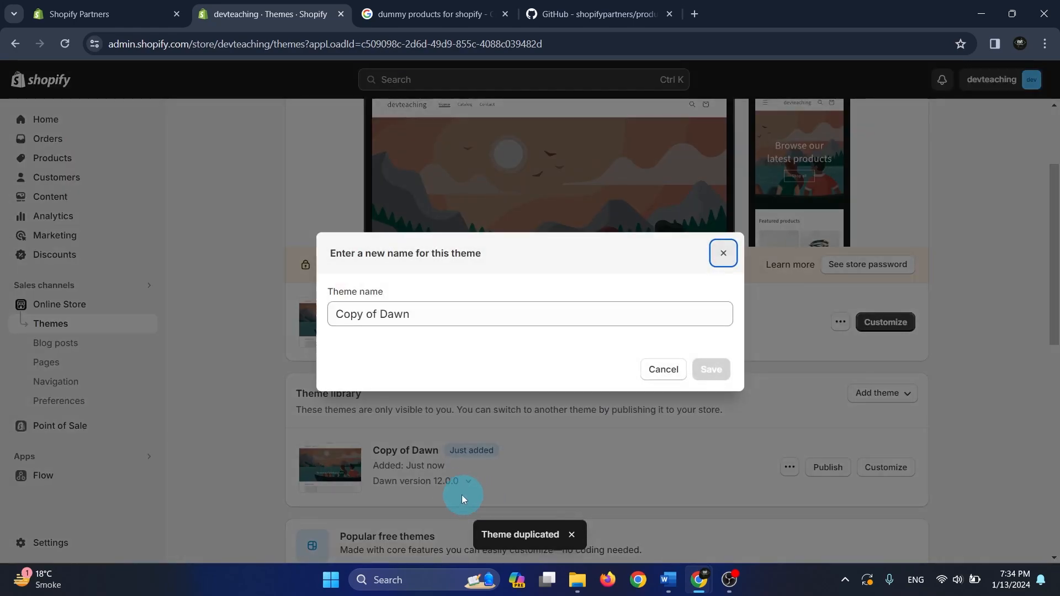
left_click_drag(379, 316, 331, 314)
type("D")
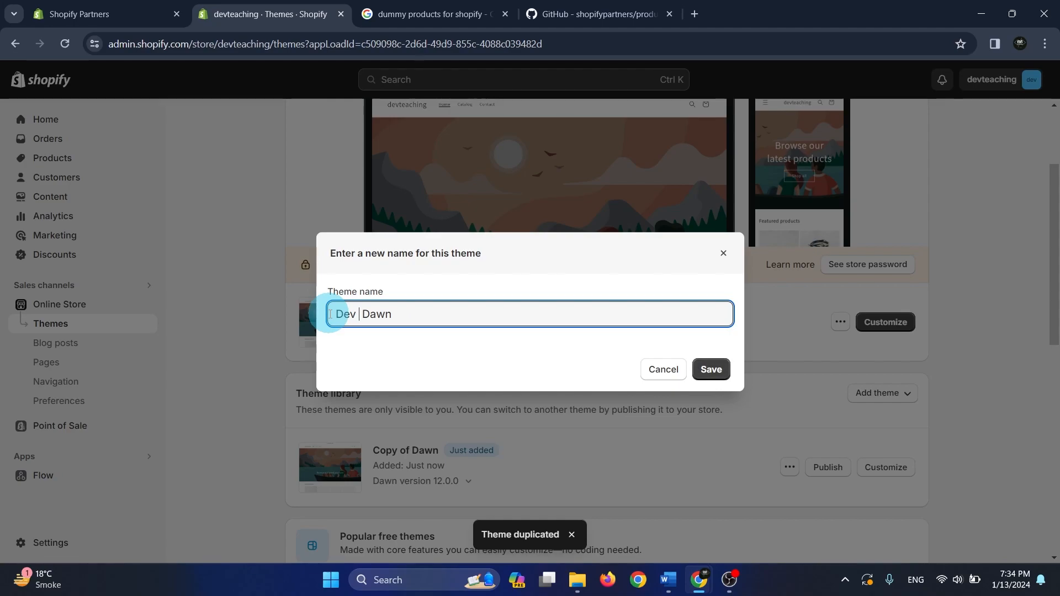
type("ev")
left_click(714, 369)
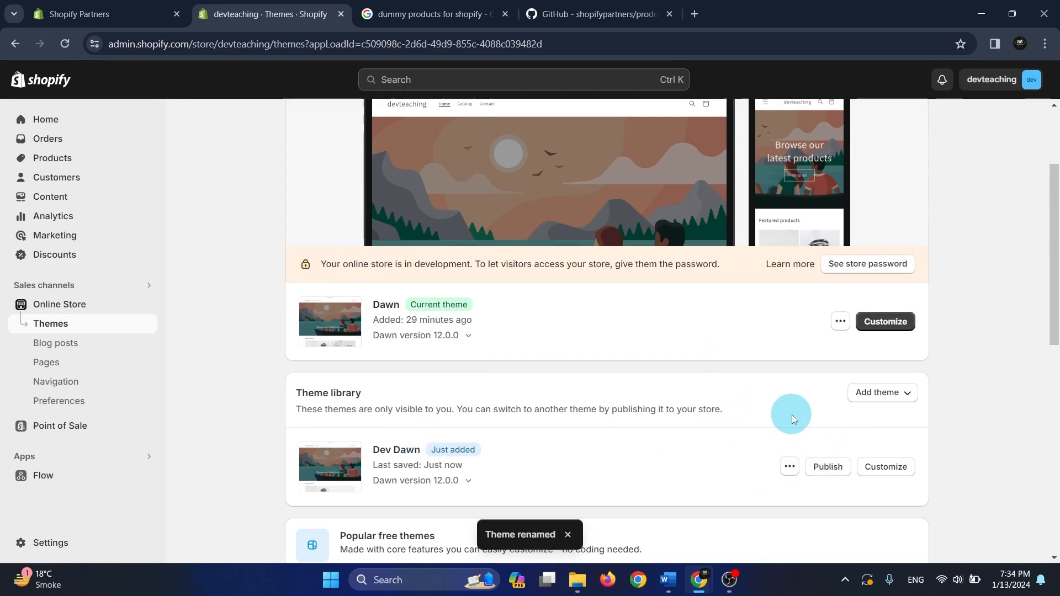
scroll(788, 415, "down", 3)
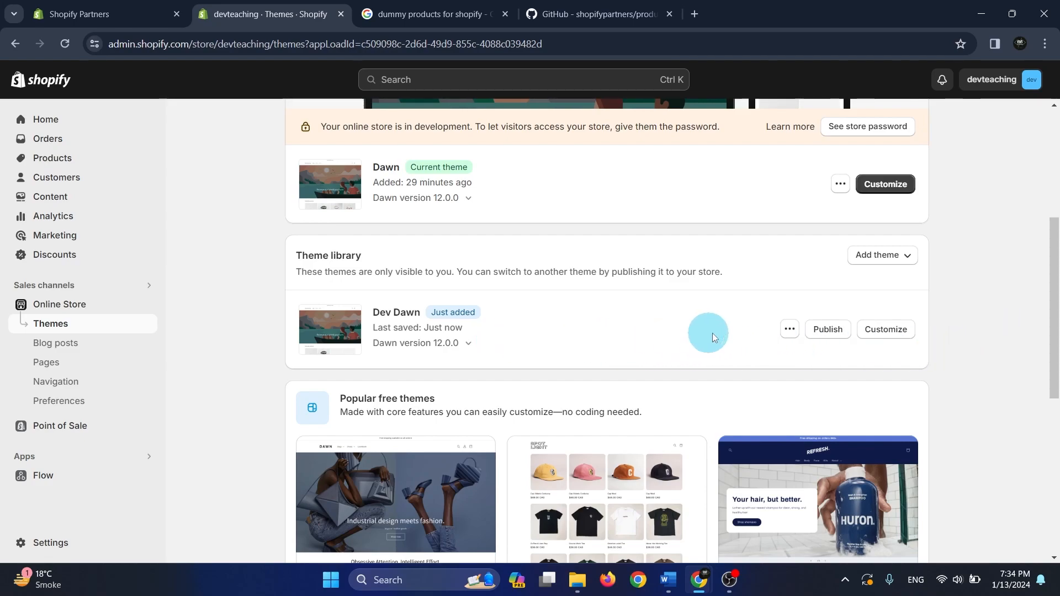
Preview the Dev Dawn theme from the theme library and examine the preview page's web address
left_click(789, 330)
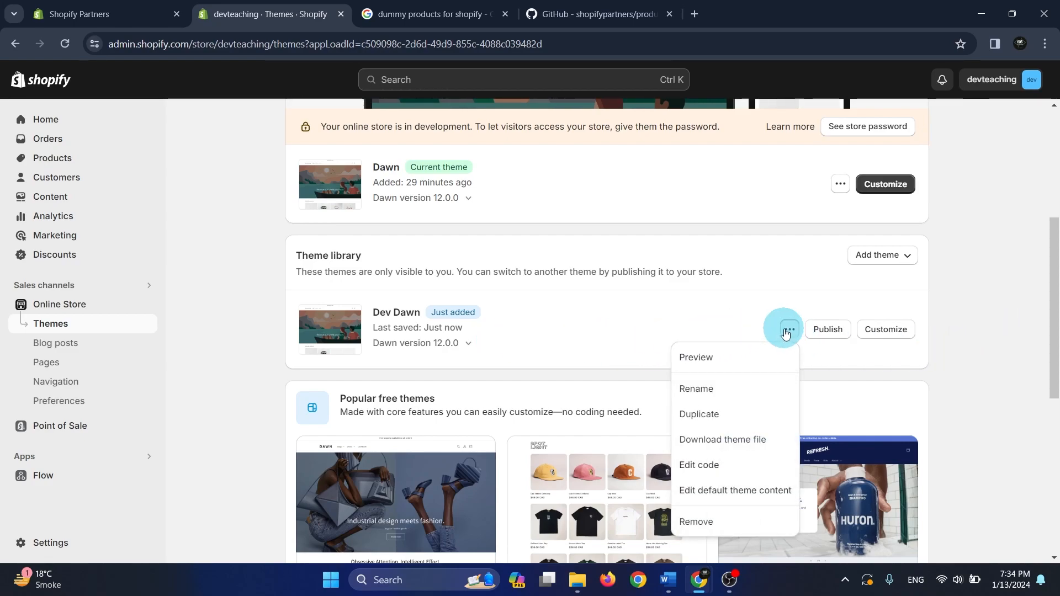
left_click(697, 360)
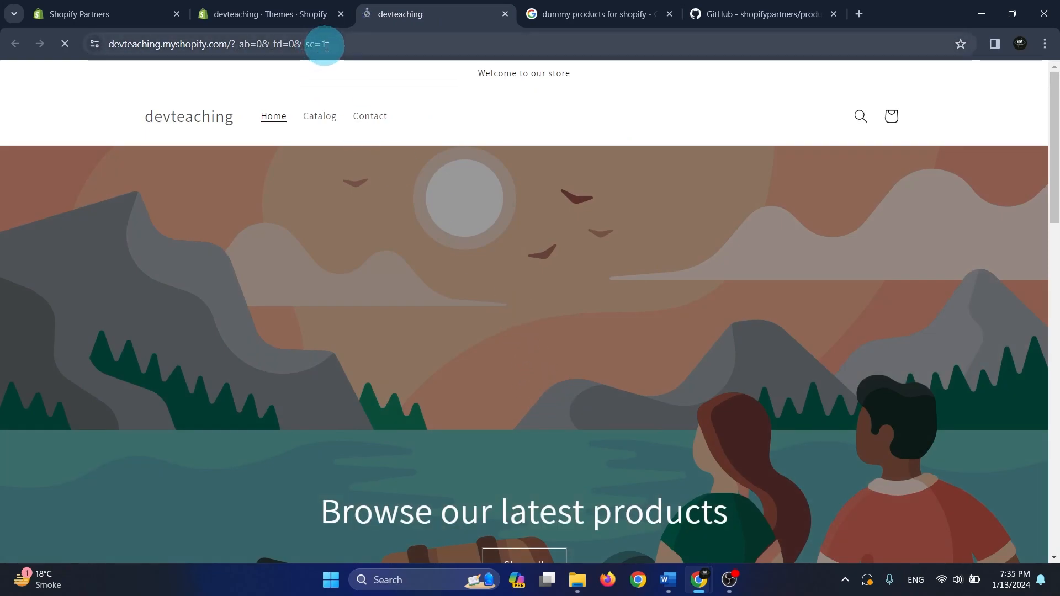
left_click(327, 47)
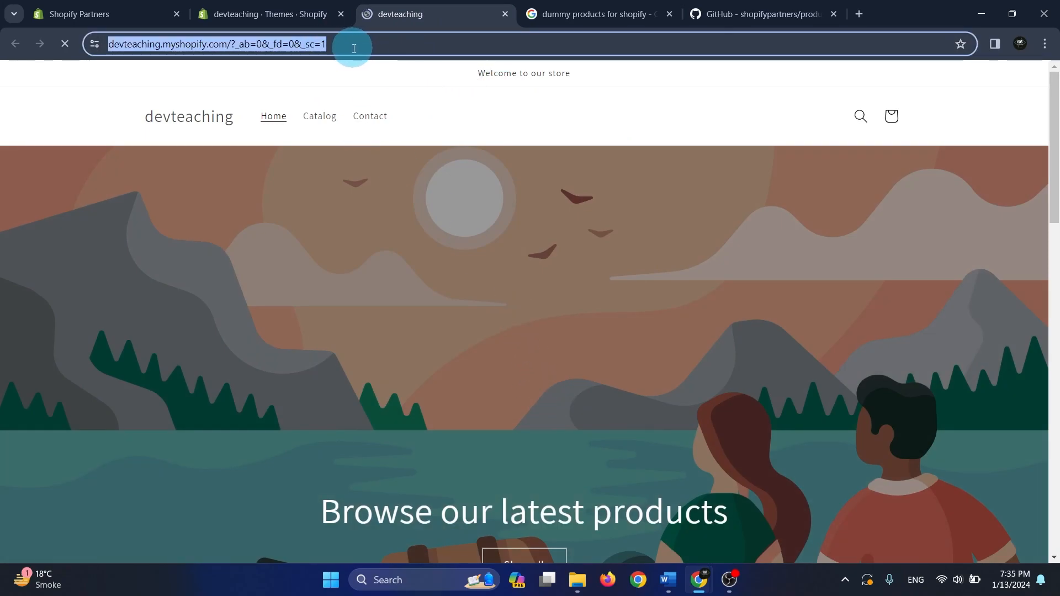
scroll(605, 490, "down", 3)
scroll(606, 491, "up", 3)
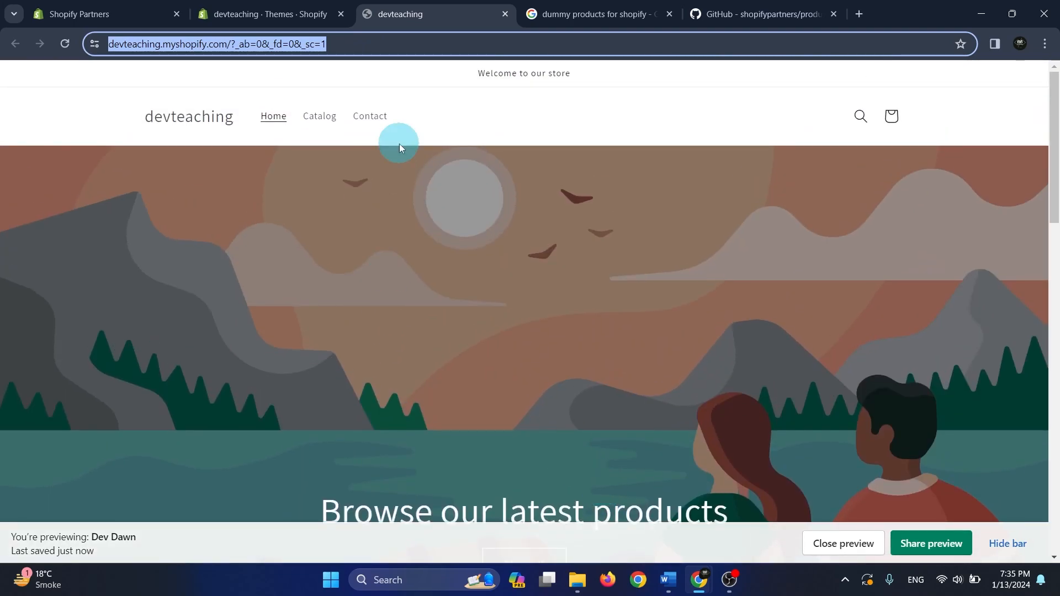
left_click(360, 44)
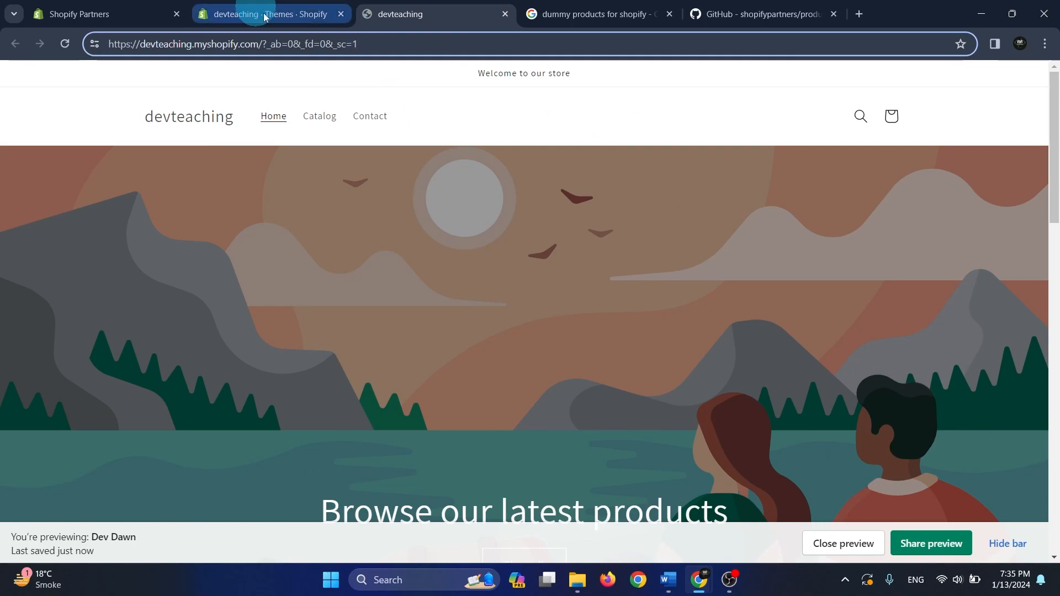
Copy the share link of the Dev Dawn preview and check it in a separate browser tab, closing that tab when done
left_click(933, 544)
left_click(695, 355)
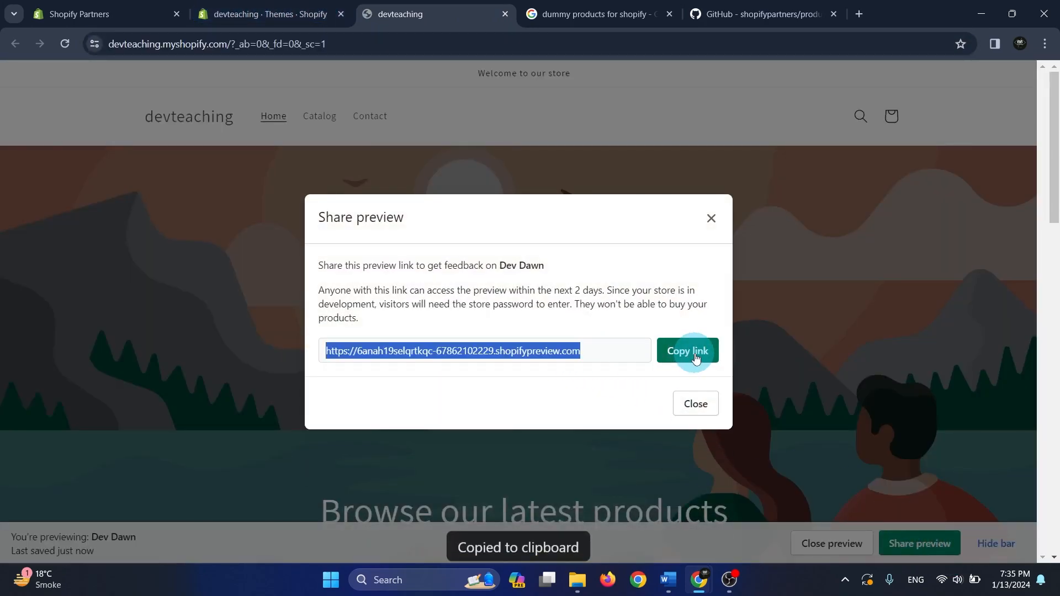
key("ctrl+t")
left_click(790, 41)
key("ctrl+v")
key("Return")
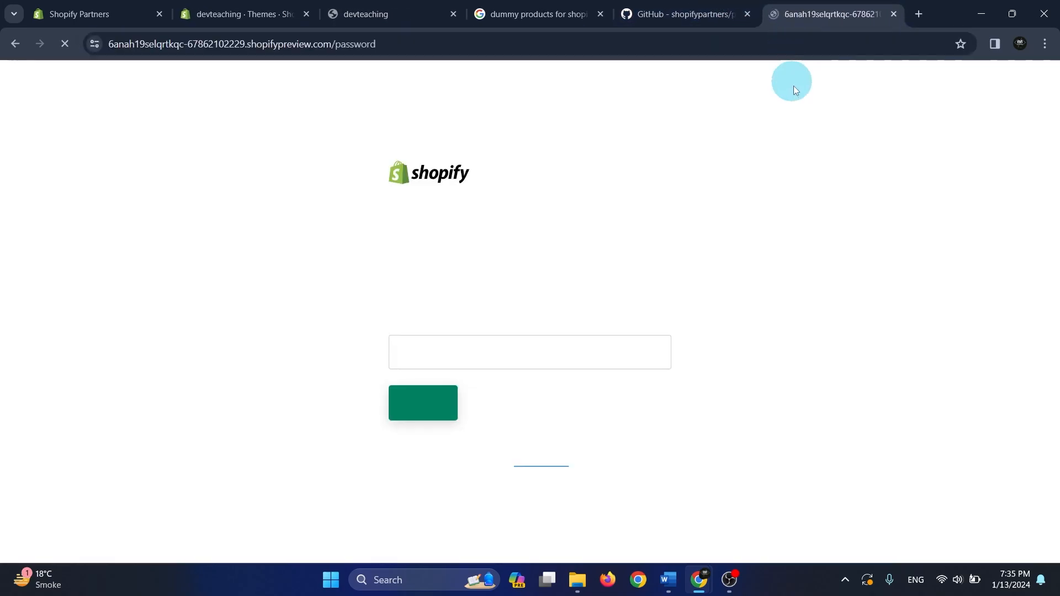
left_click(525, 359)
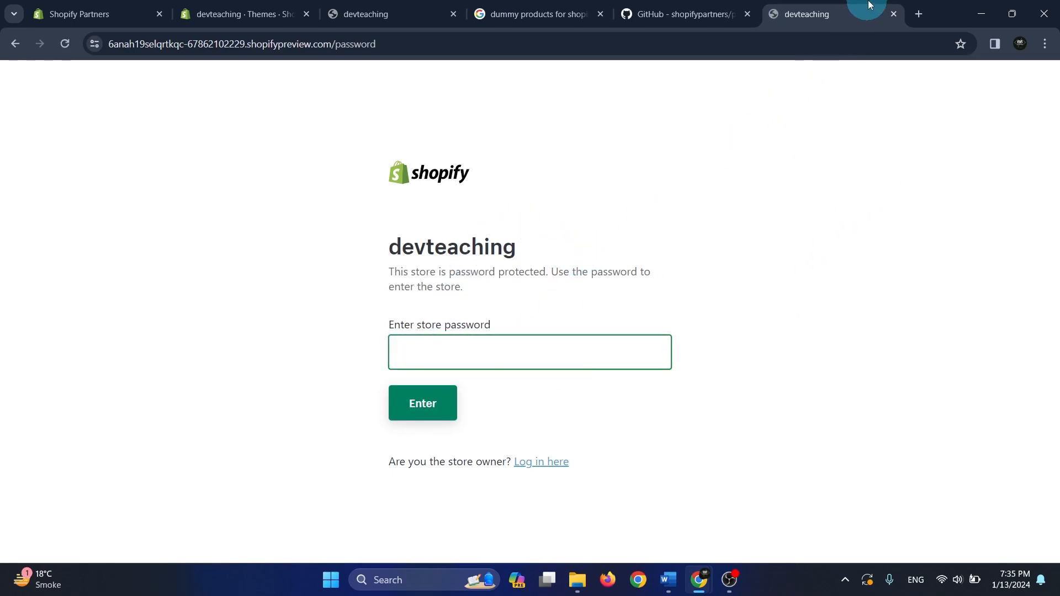
left_click(894, 14)
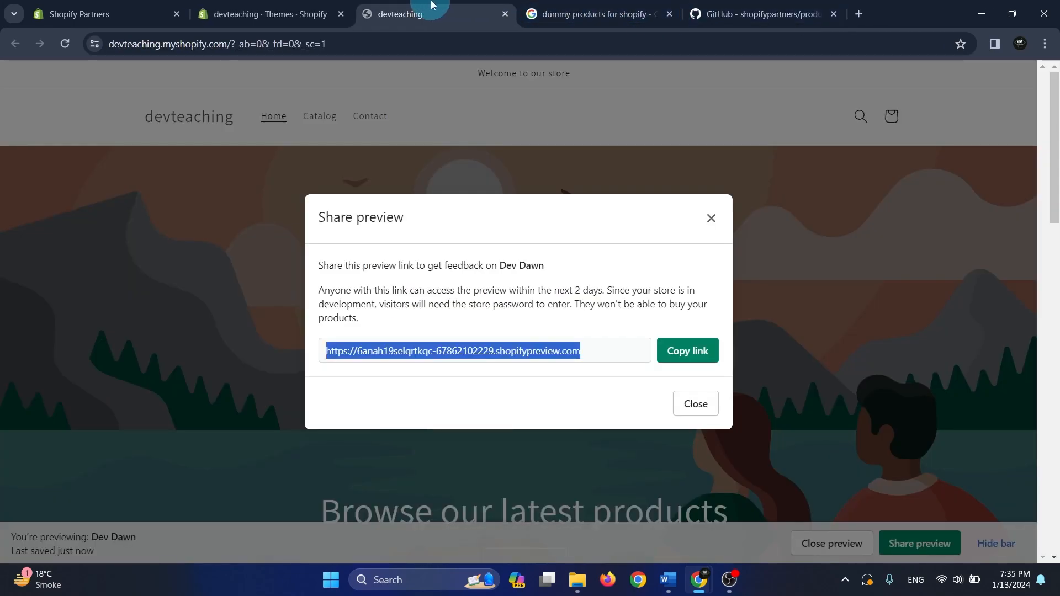
Open the Dev Dawn theme's code editor in a separate tab and select the theme ID in its web address
left_click(277, 12)
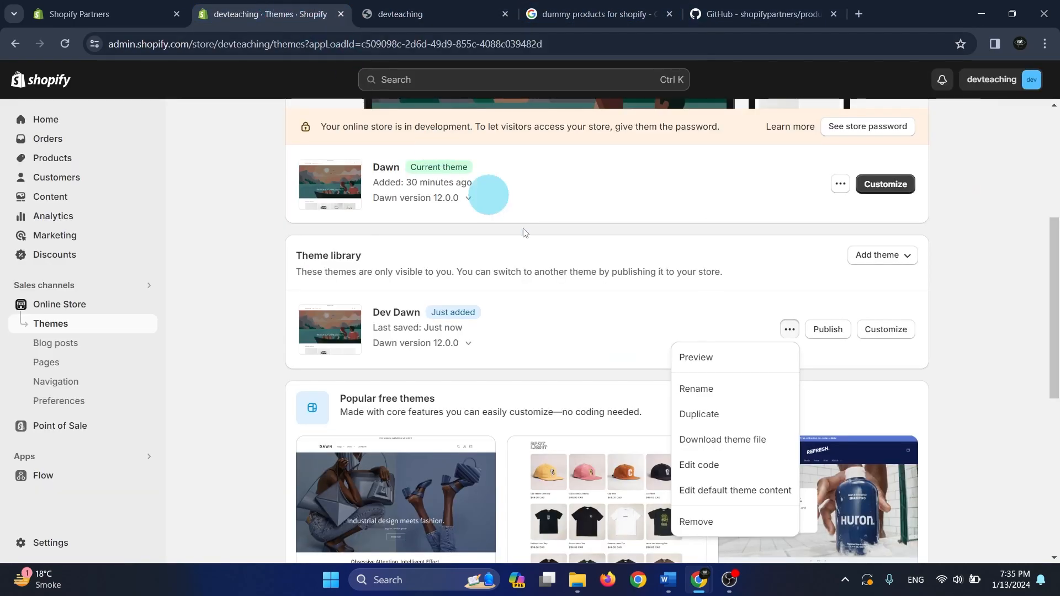
left_click(1009, 358)
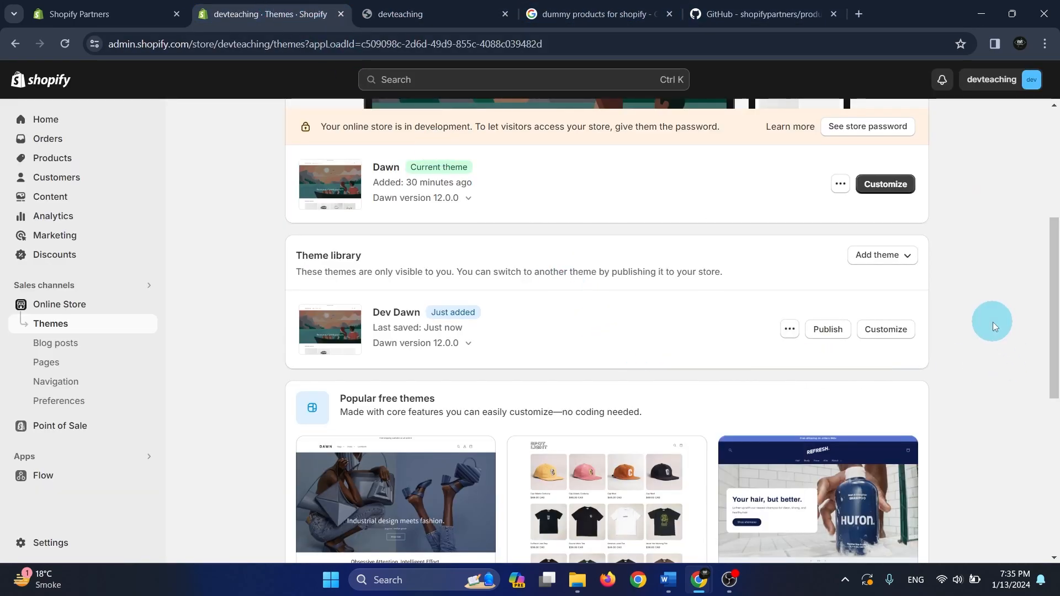
left_click(790, 331)
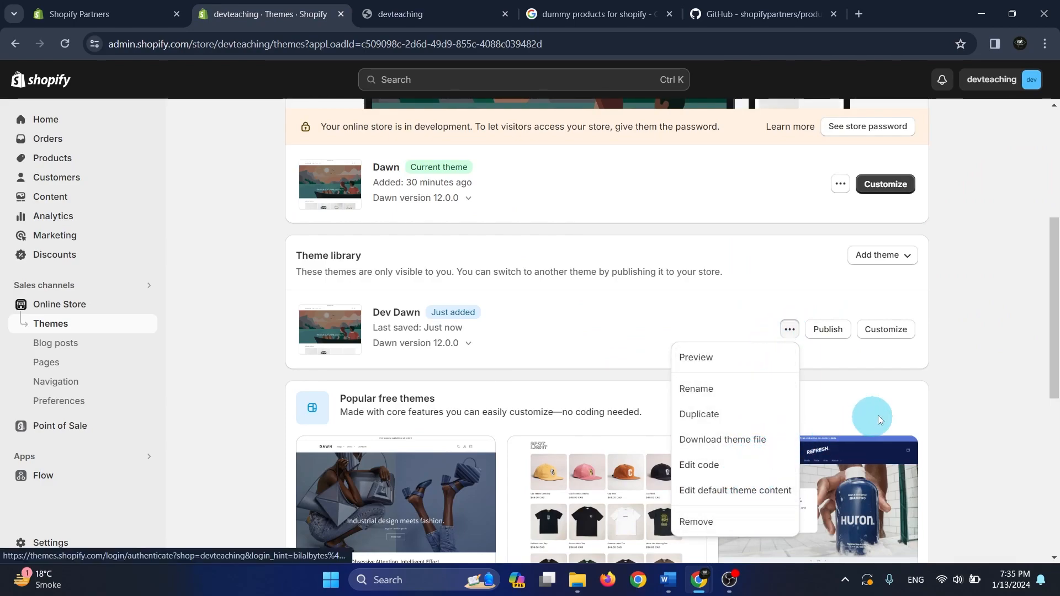
middle_click(738, 466)
left_click(379, 7)
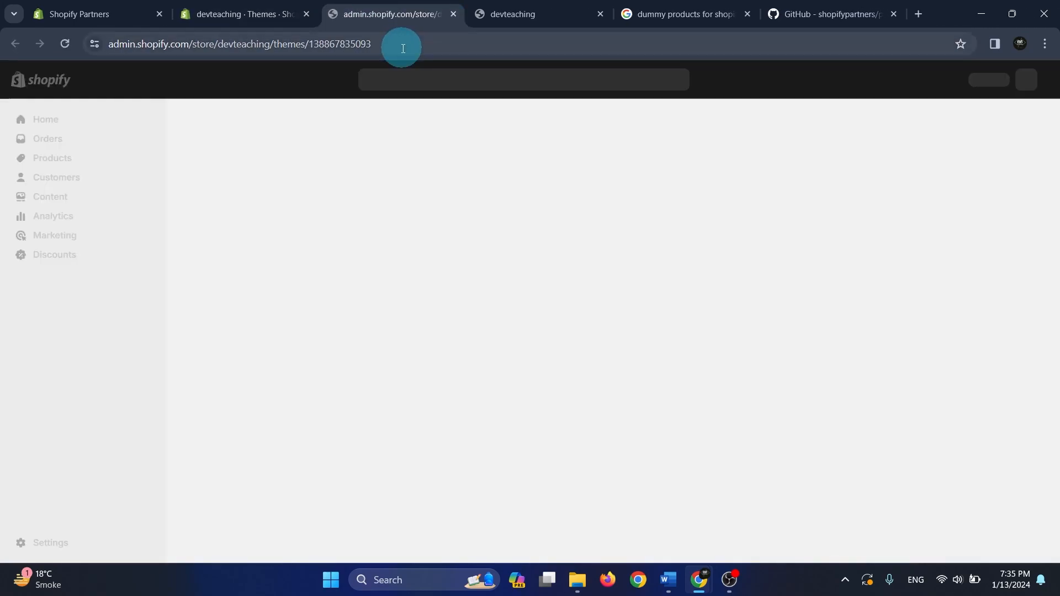
left_click_drag(378, 47, 324, 44)
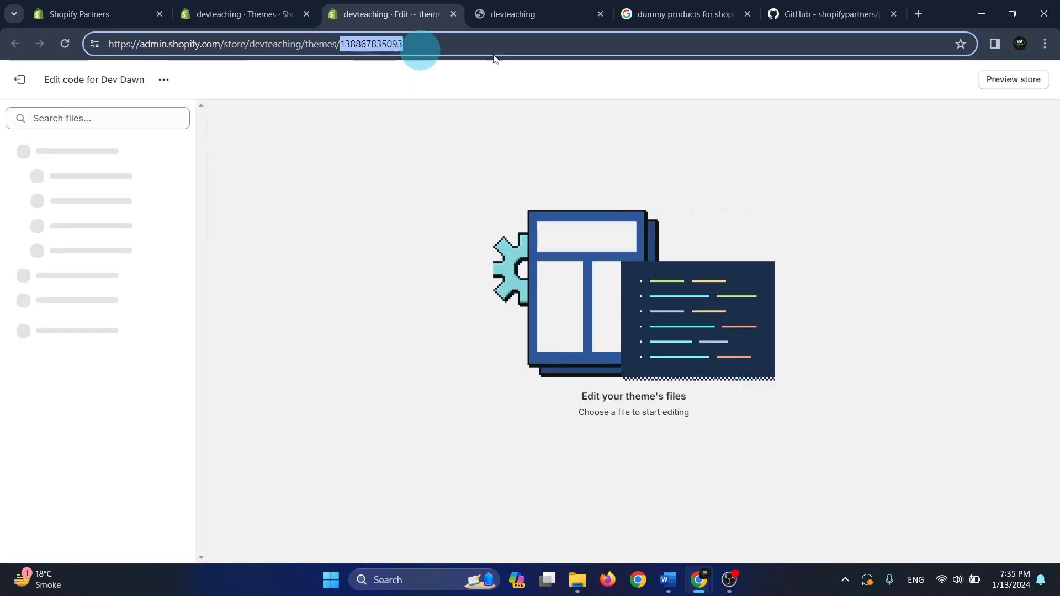
Open a blank browser tab, preview Dev Dawn again from the themes page and copy the store's base address through the question mark
left_click(920, 13)
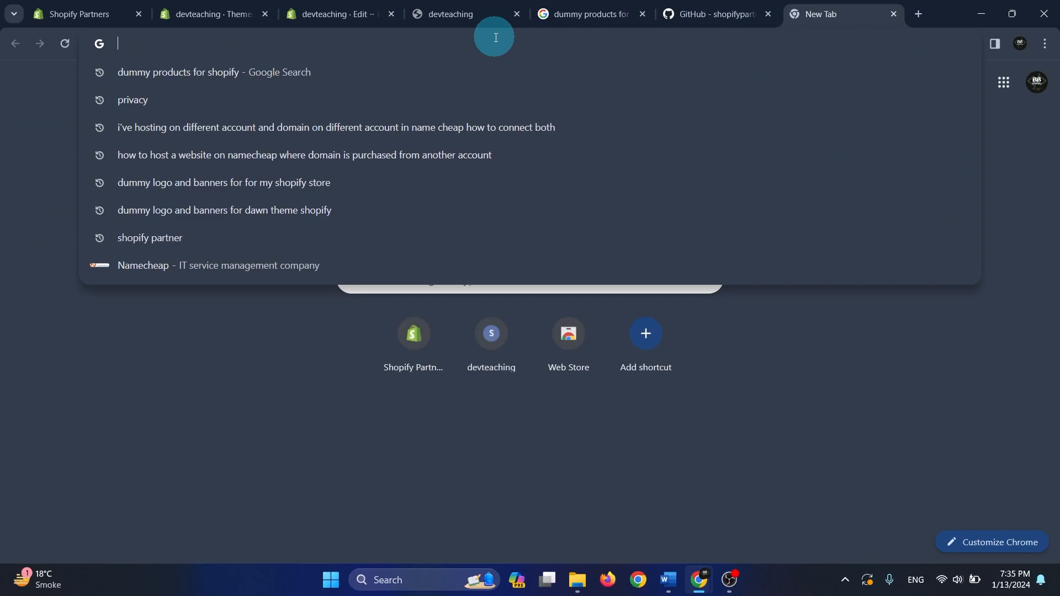
left_click(337, 14)
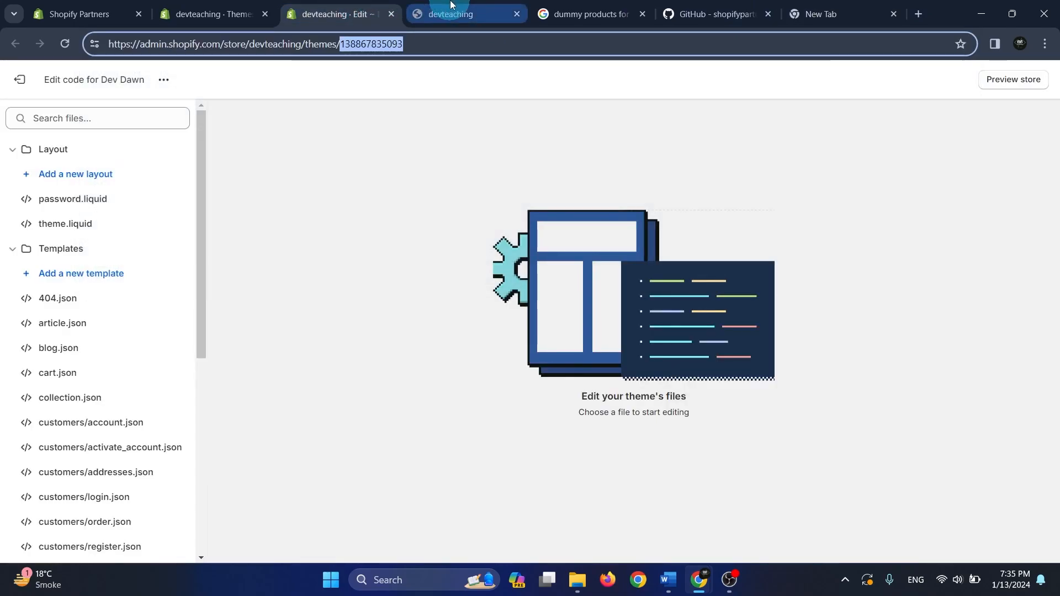
left_click(251, 5)
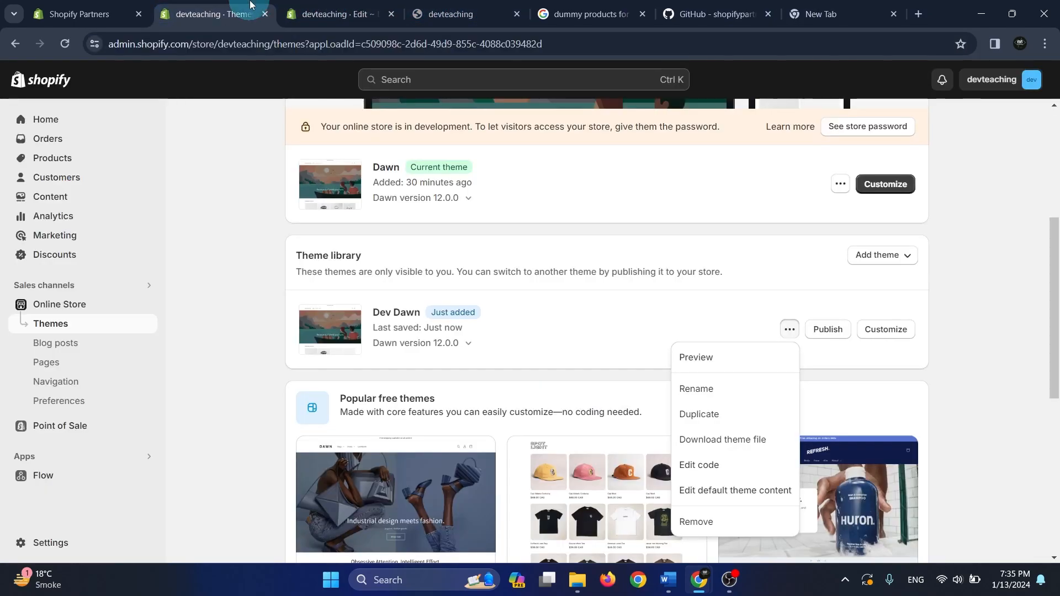
left_click(720, 357)
left_click(312, 10)
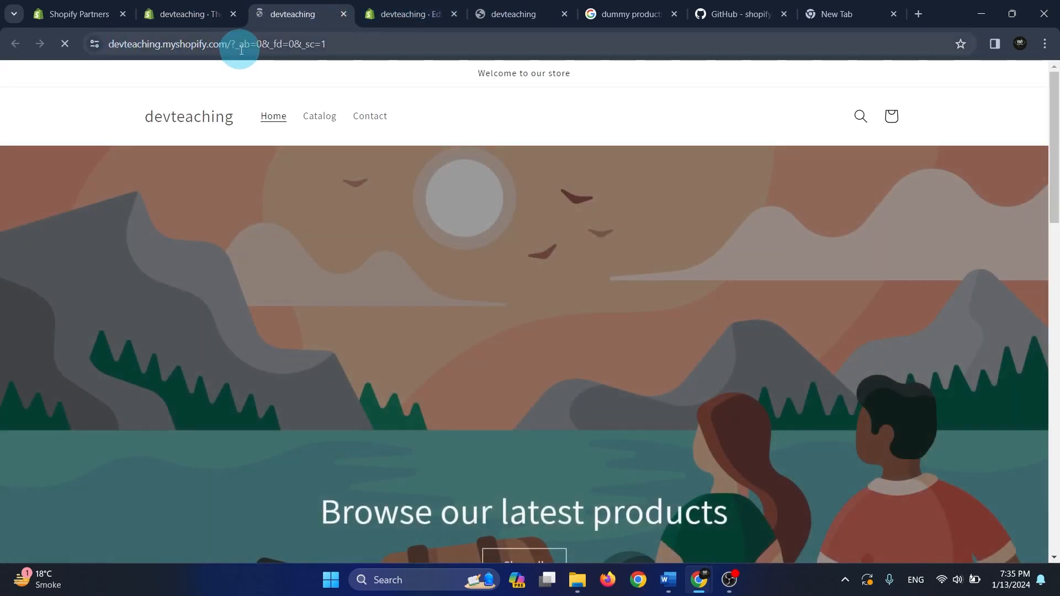
left_click_drag(227, 46, 96, 47)
left_click(266, 47)
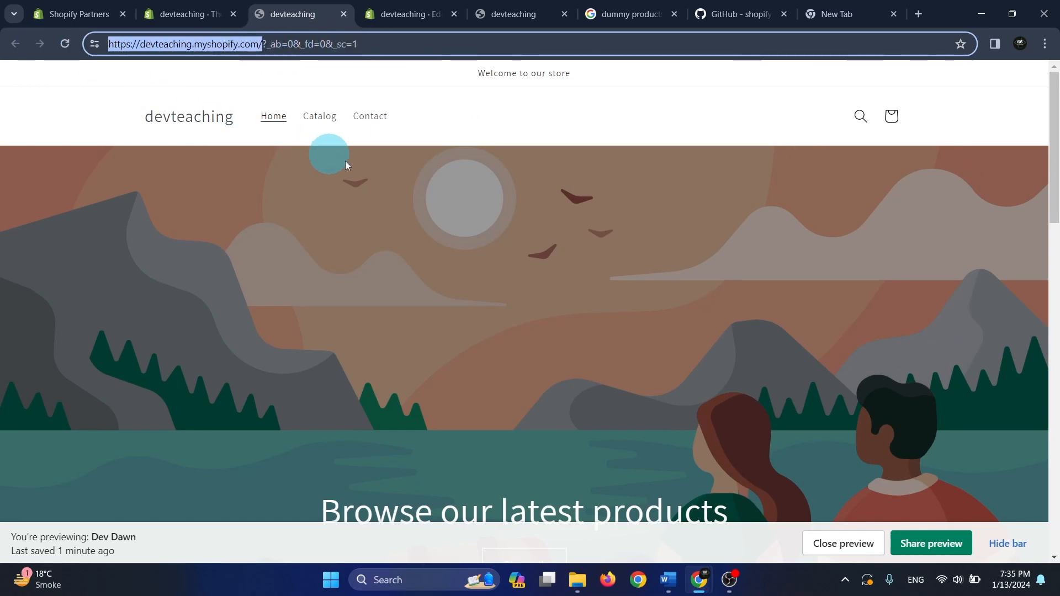
left_click_drag(270, 46, 29, 44)
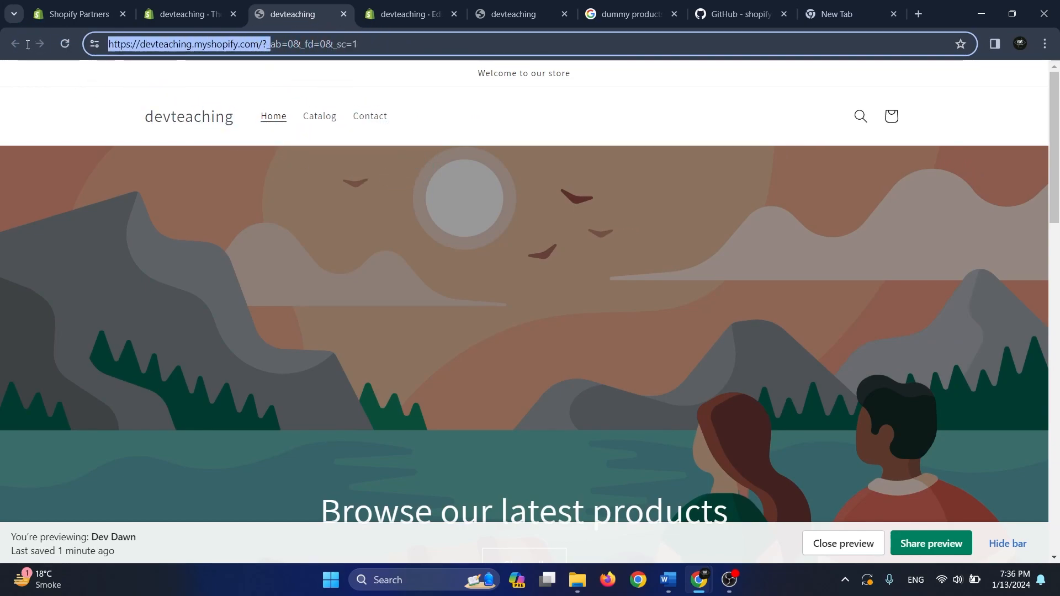
left_click(850, 14)
left_click(565, 42)
key("ctrl+v")
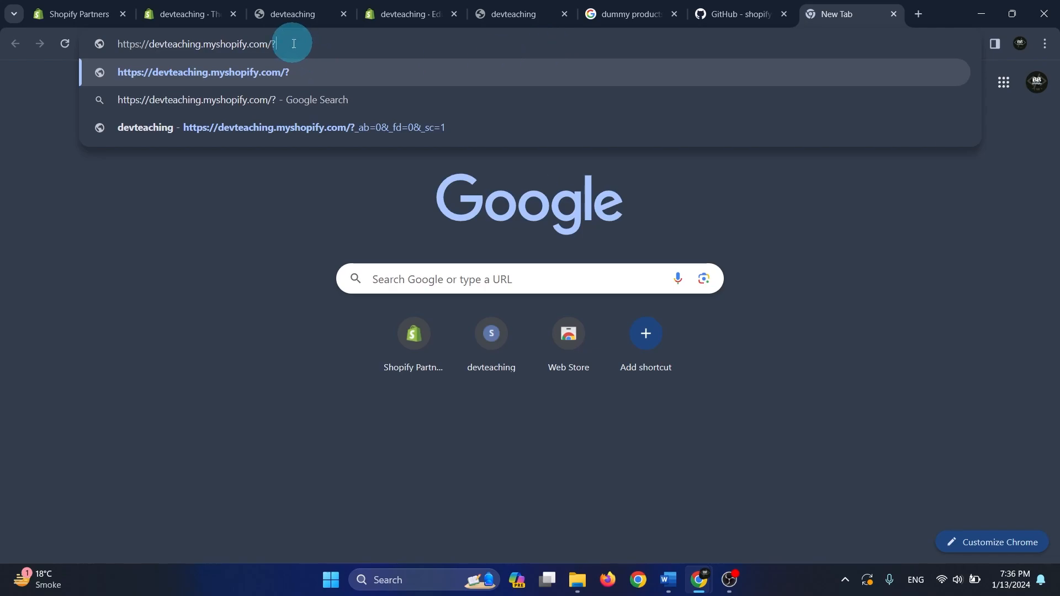
type("prev")
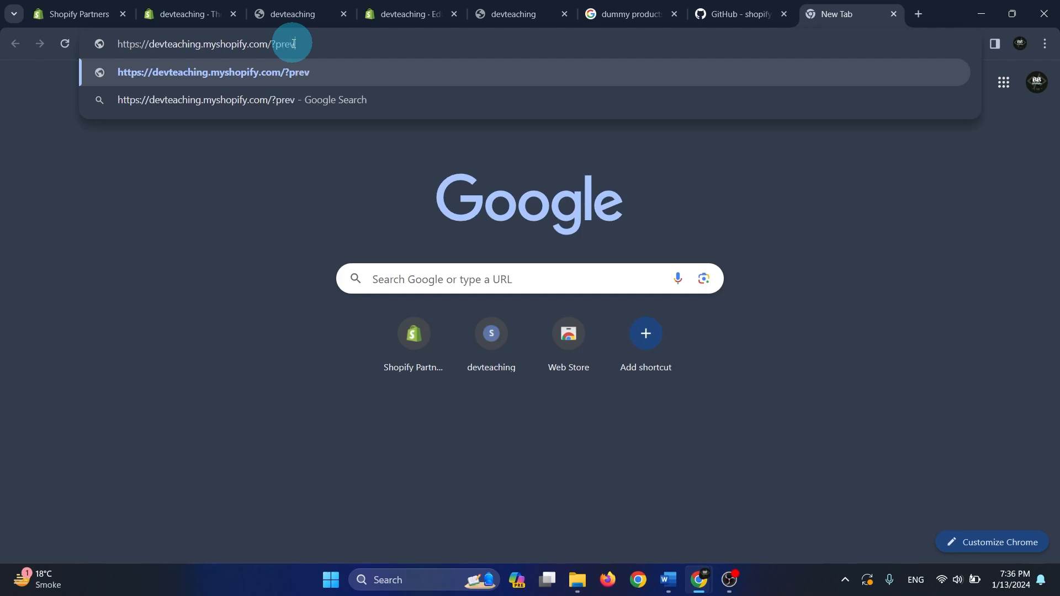
type("iew_theme")
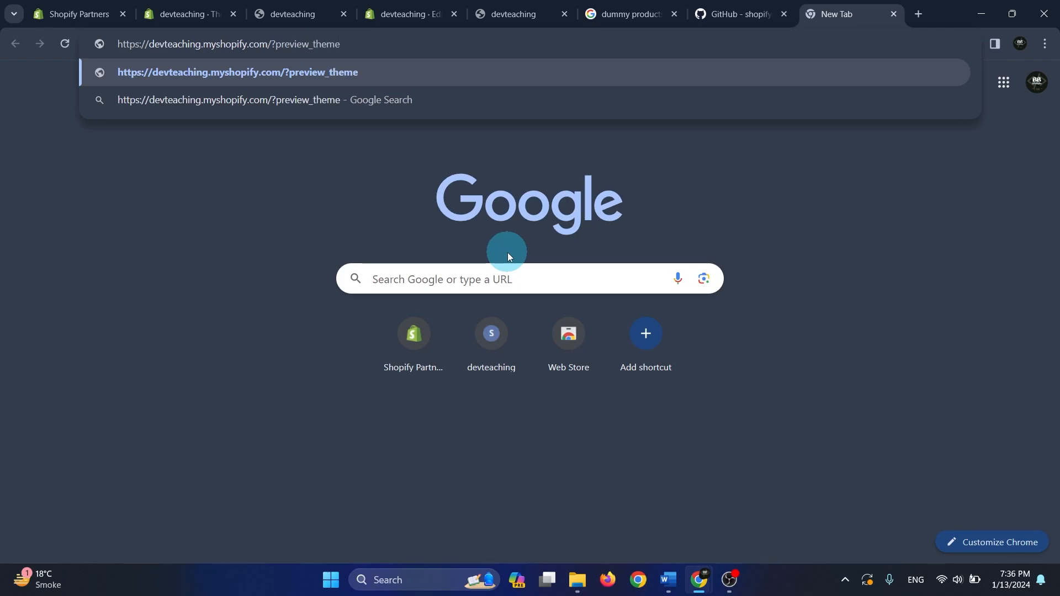
type("_id")
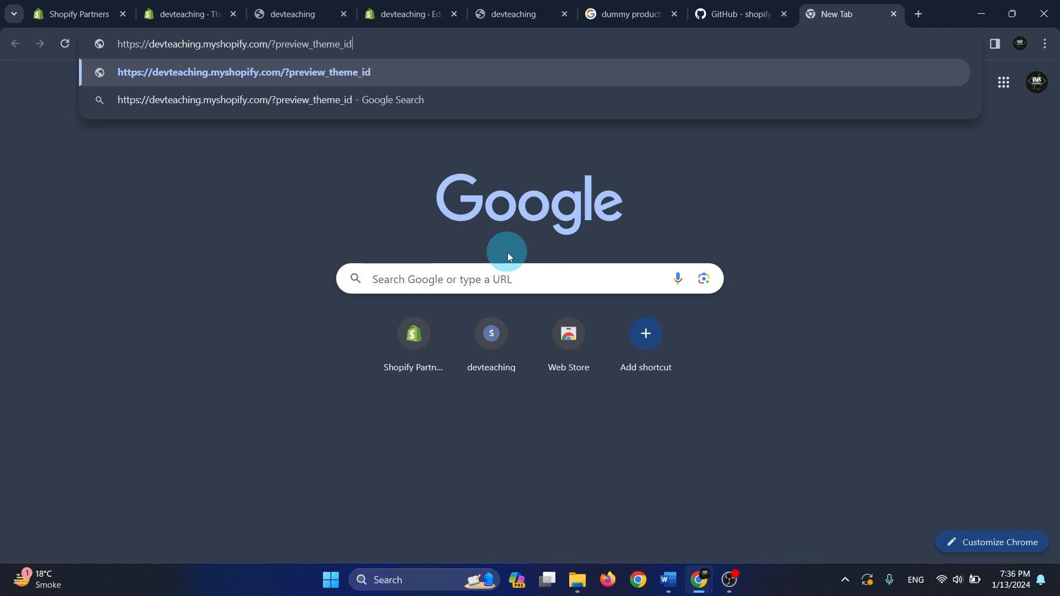
type("=")
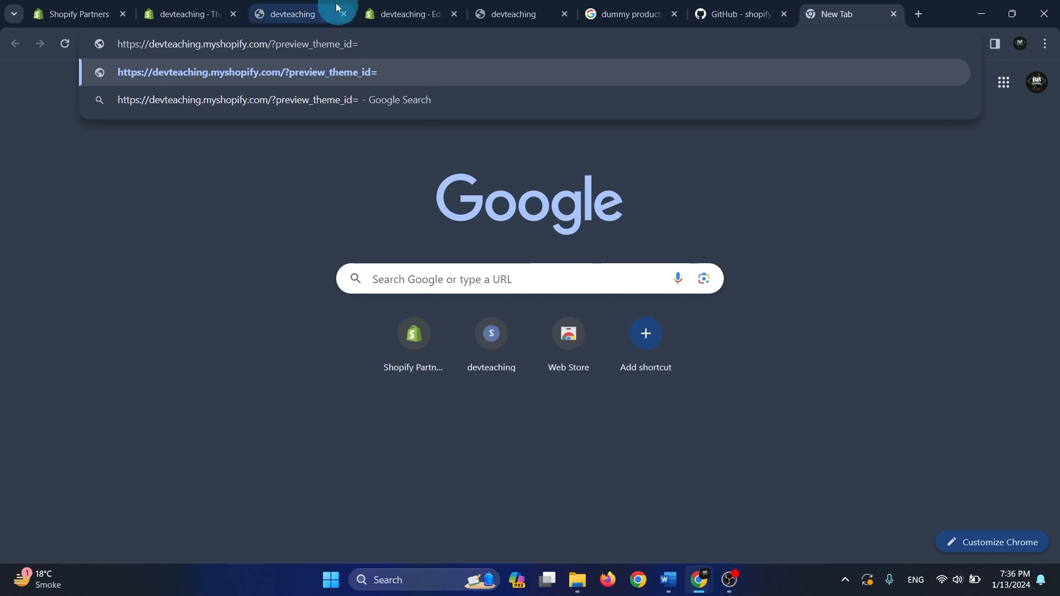
Append the Dev Dawn theme ID from the code editor's address to the preview_theme_id address and load the completed preview URL
left_click(319, 12)
left_click(395, 6)
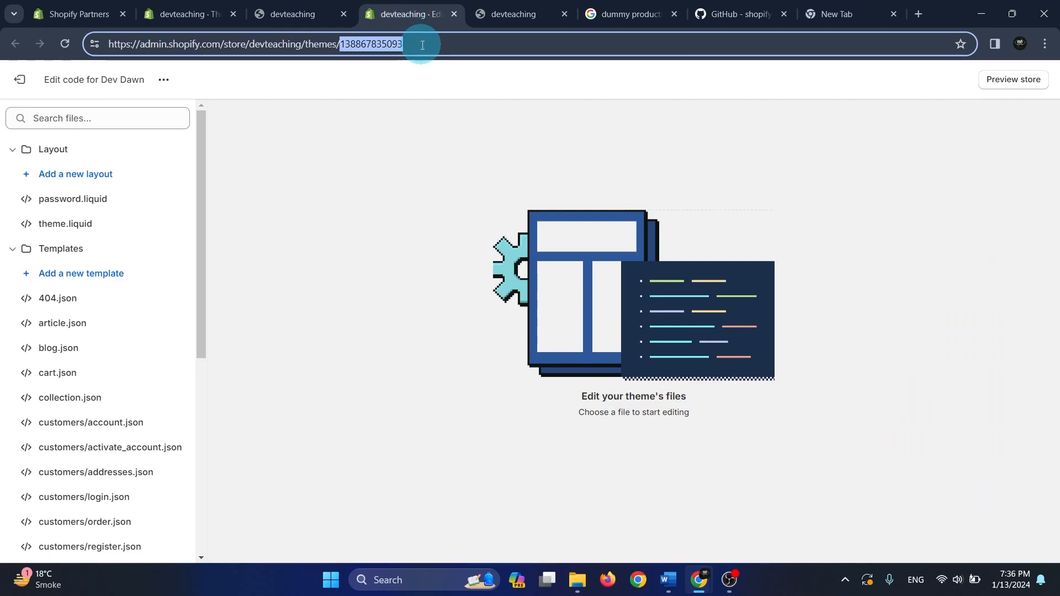
right_click(388, 44)
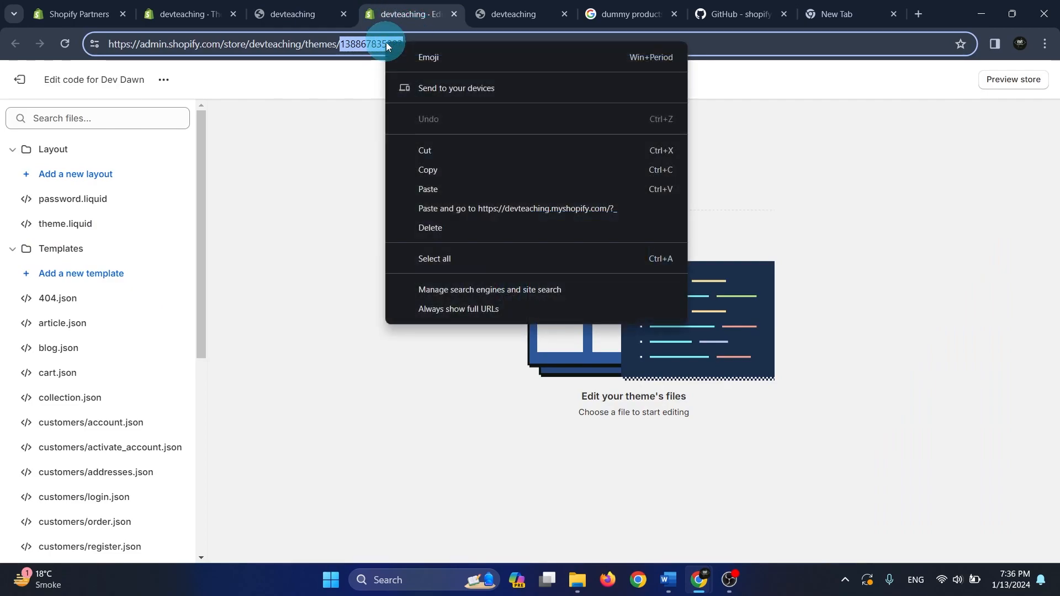
left_click(458, 172)
left_click(805, 4)
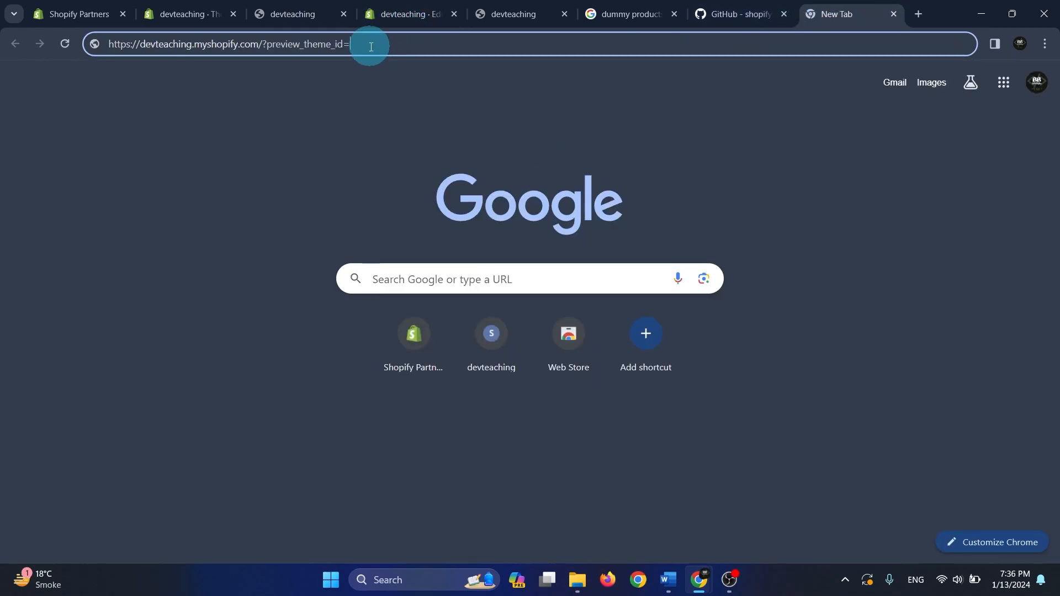
key("ctrl+v")
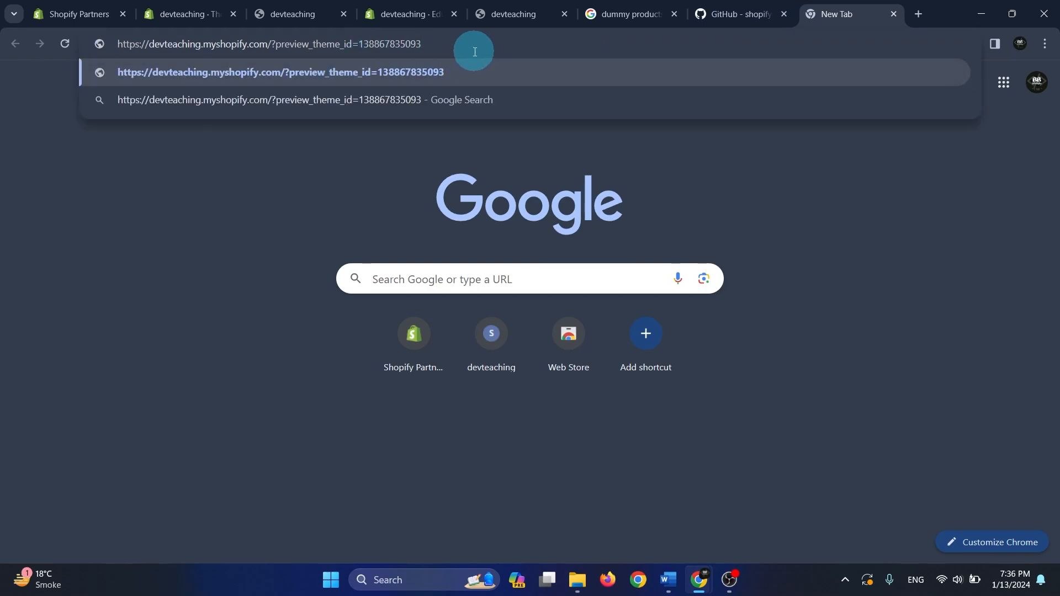
left_click_drag(399, 44, 97, 42)
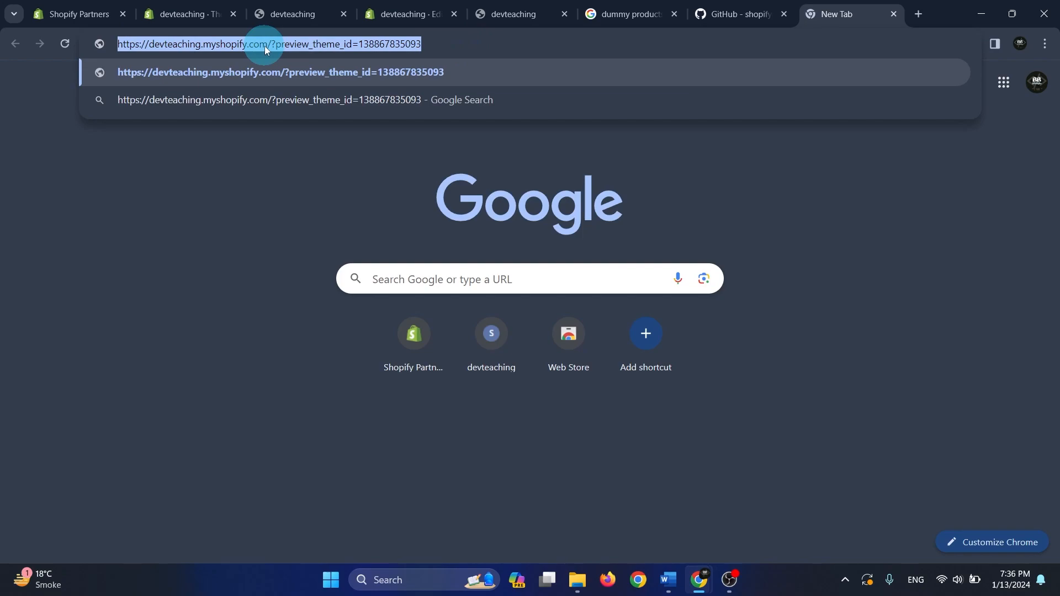
left_click(444, 43)
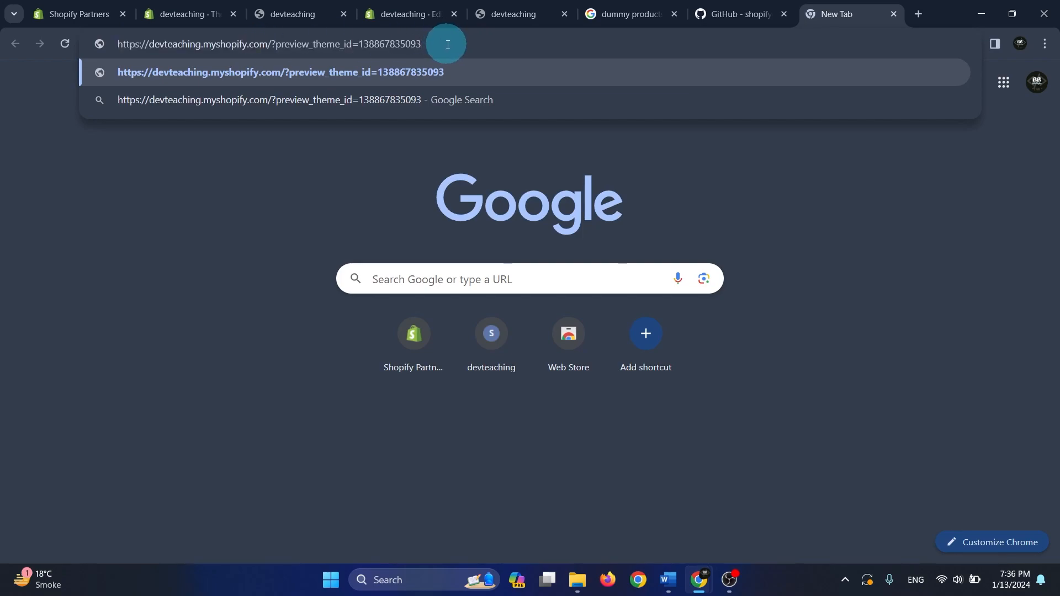
left_click_drag(344, 45, 108, 44)
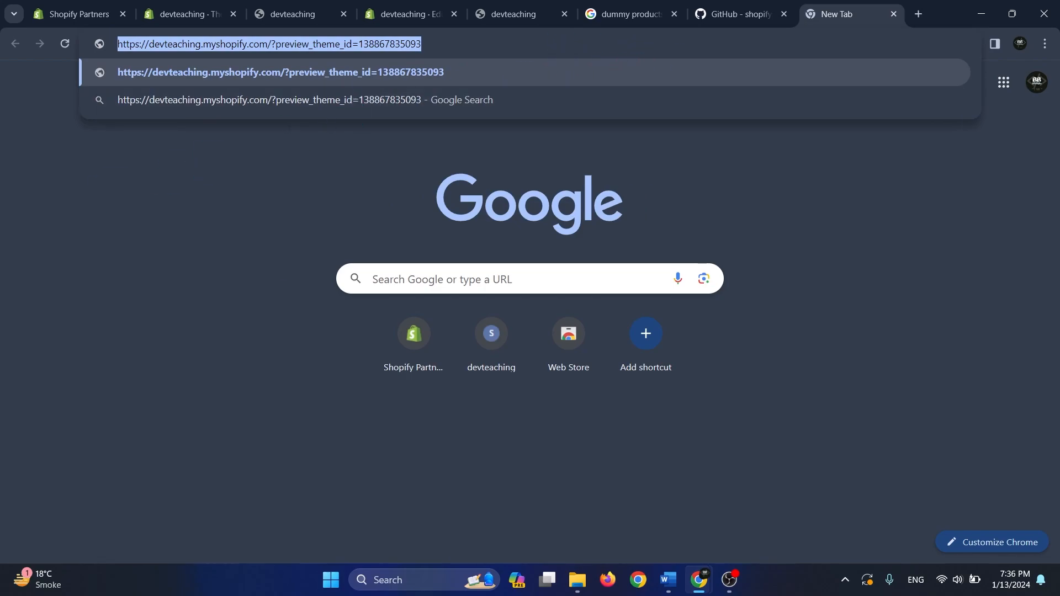
key("alt+Tab")
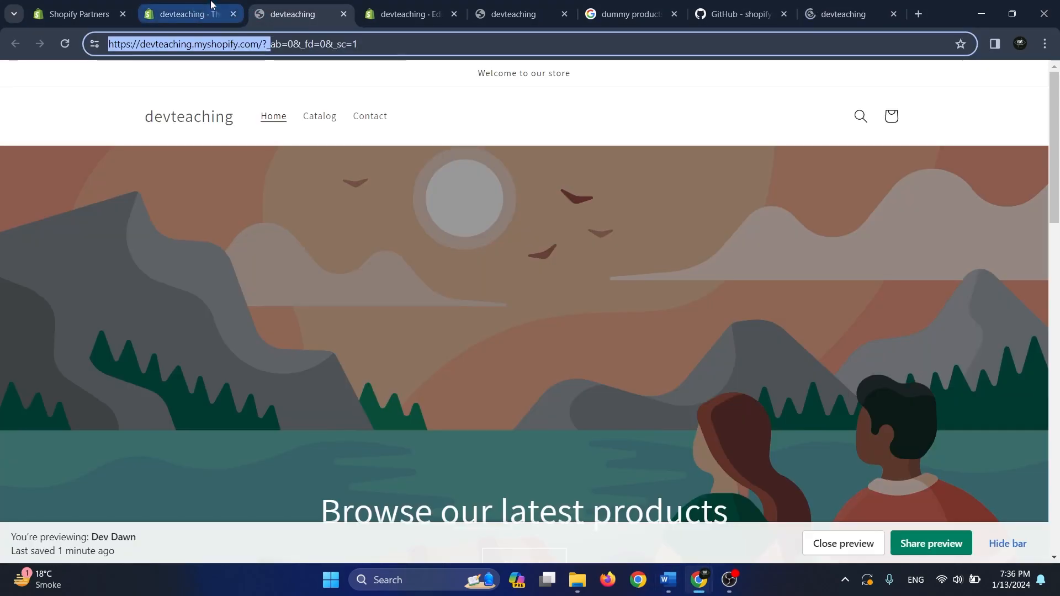
Return to the store's themes page and open the Dev Dawn theme for customization
left_click(210, 4)
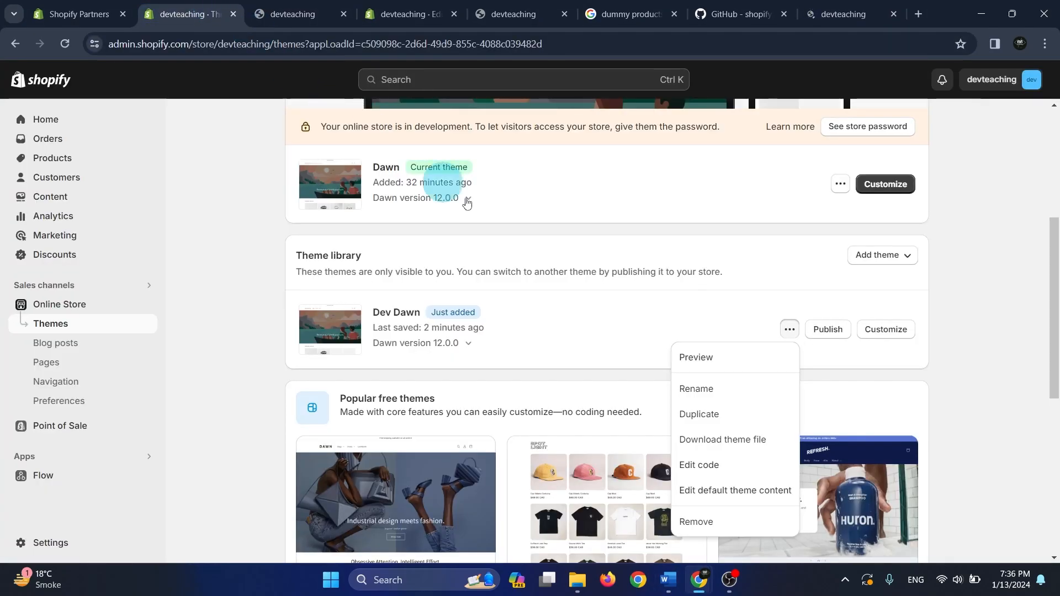
left_click(948, 345)
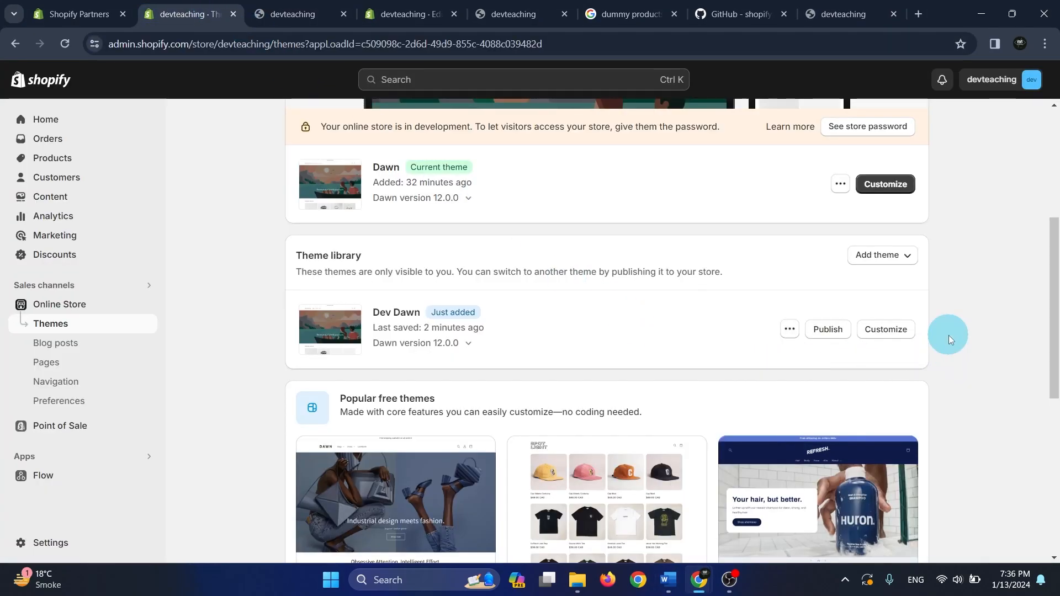
left_click(890, 333)
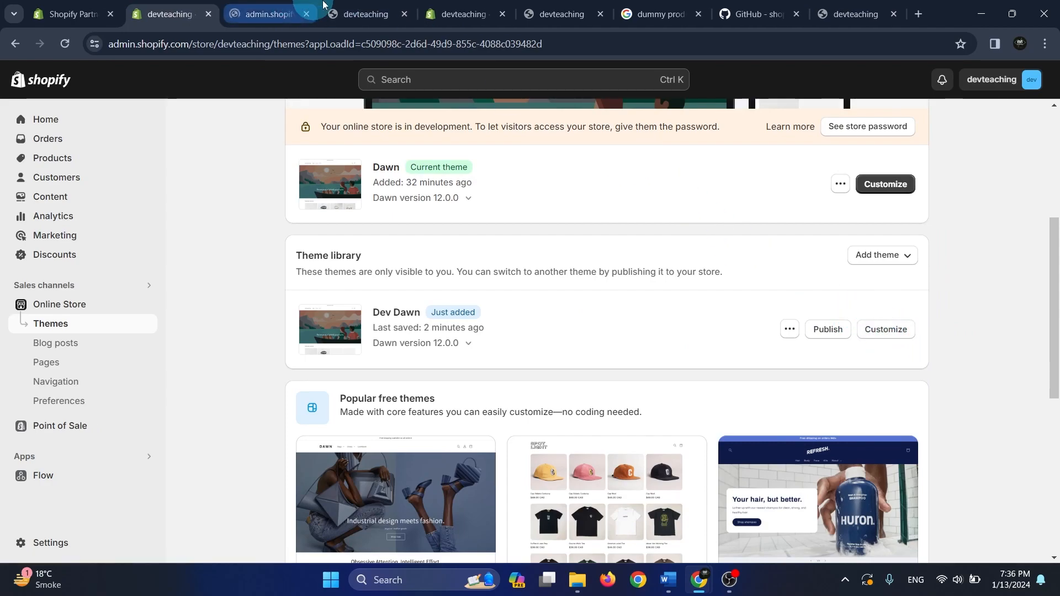
Close the extra Dev Dawn preview tab without the share dialog and switch to the tab showing the Share preview dialog
left_click(364, 13)
left_click(265, 14)
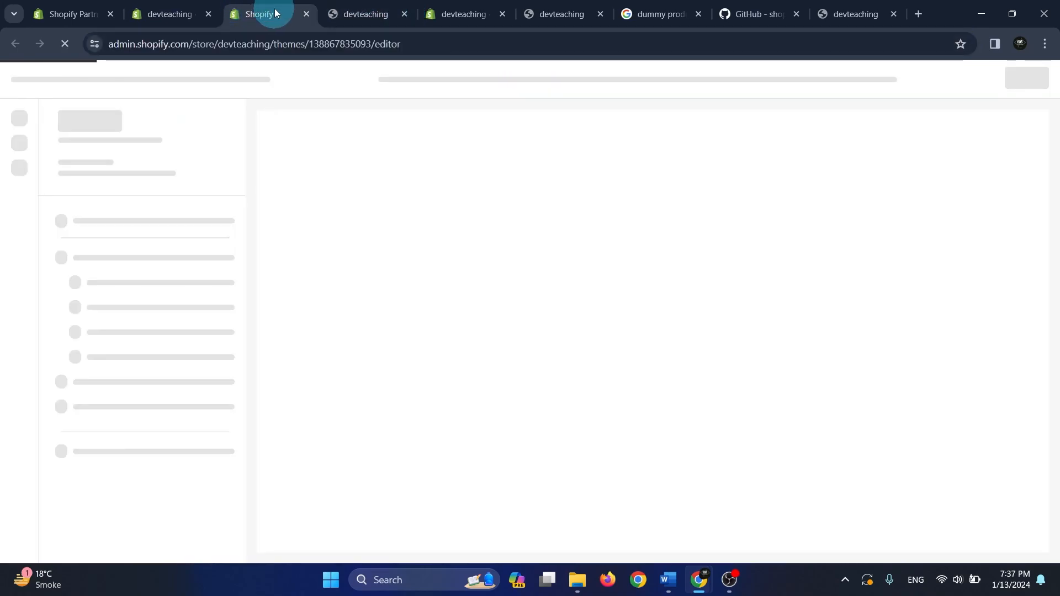
left_click(380, 7)
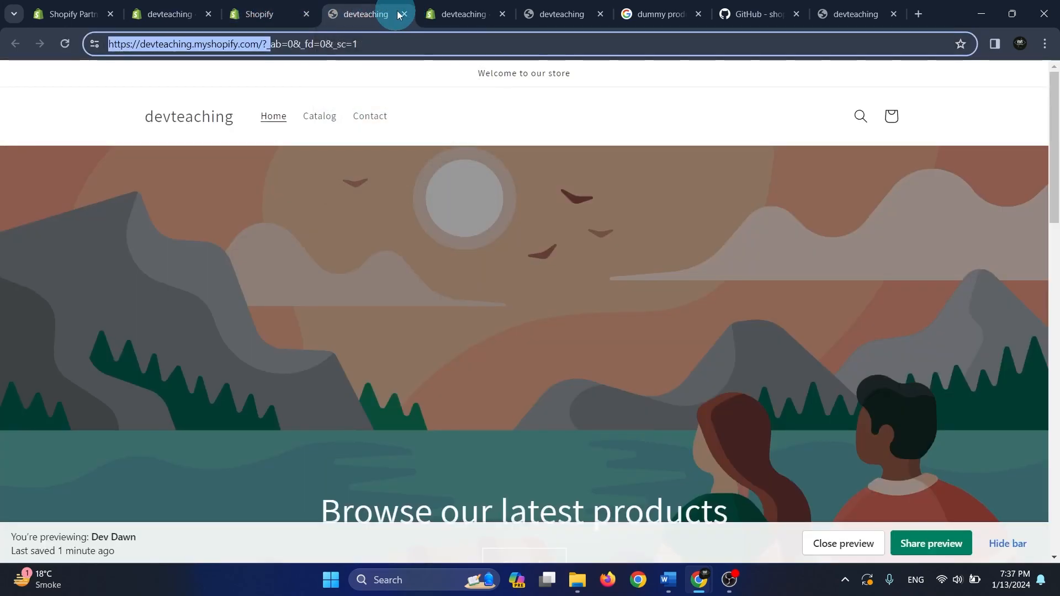
left_click(403, 13)
left_click(315, 6)
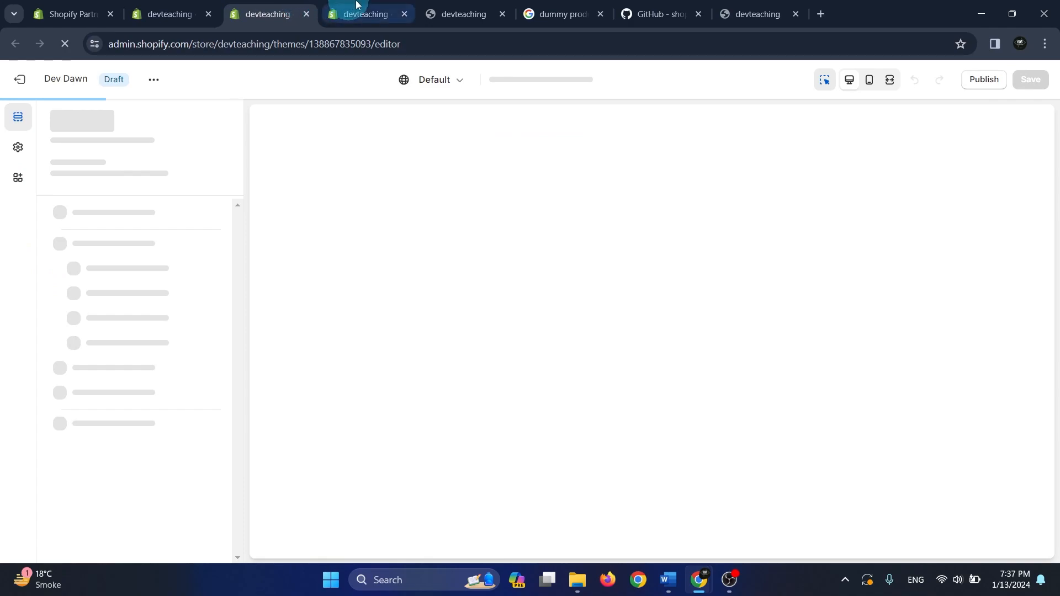
left_click(441, 7)
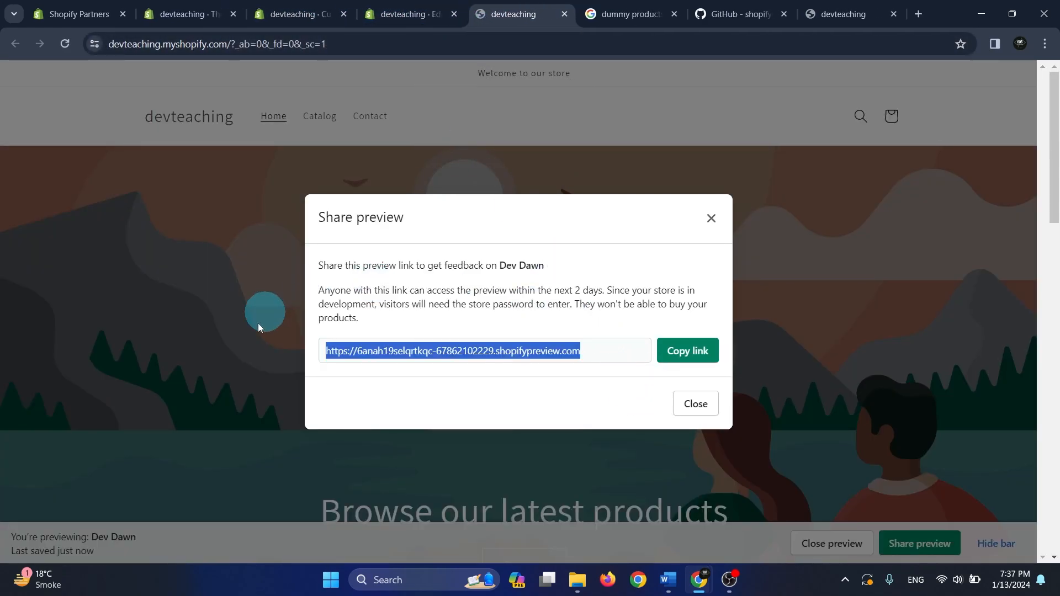
Highlight the full shareable preview link in the Share preview dialog for Dev Dawn
left_click(605, 354)
left_click_drag(562, 354, 282, 359)
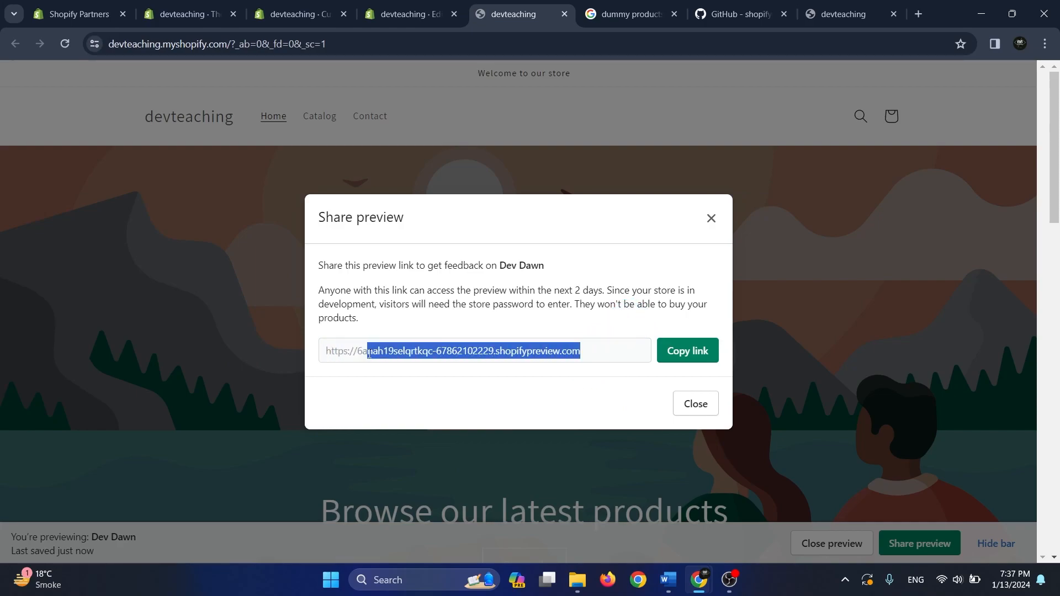
left_click(611, 352)
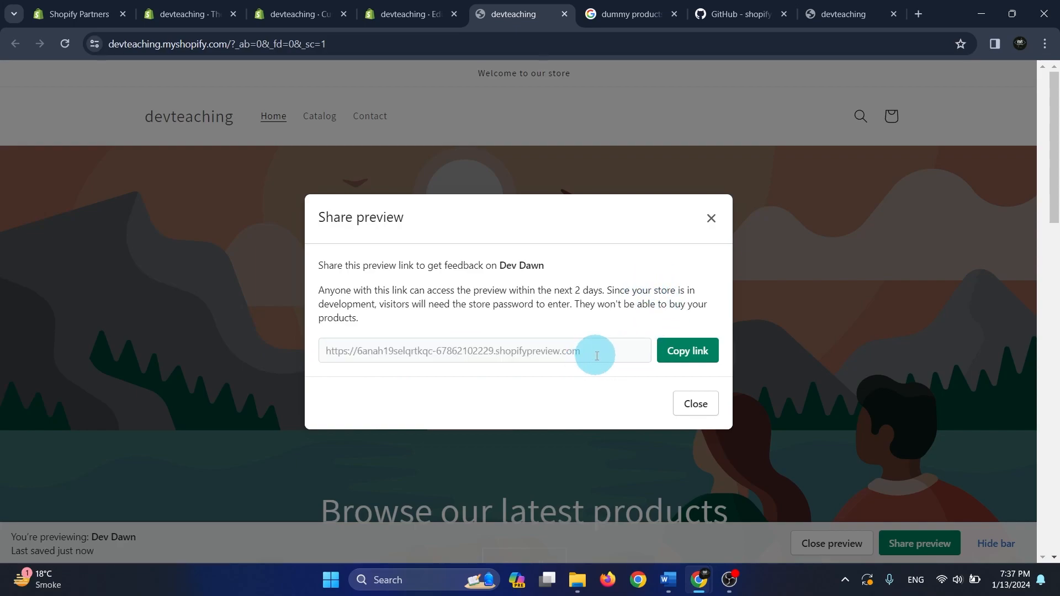
left_click_drag(587, 352, 303, 350)
Close the Dev Dawn code editor tab and return to the theme customizer
left_click(408, 13)
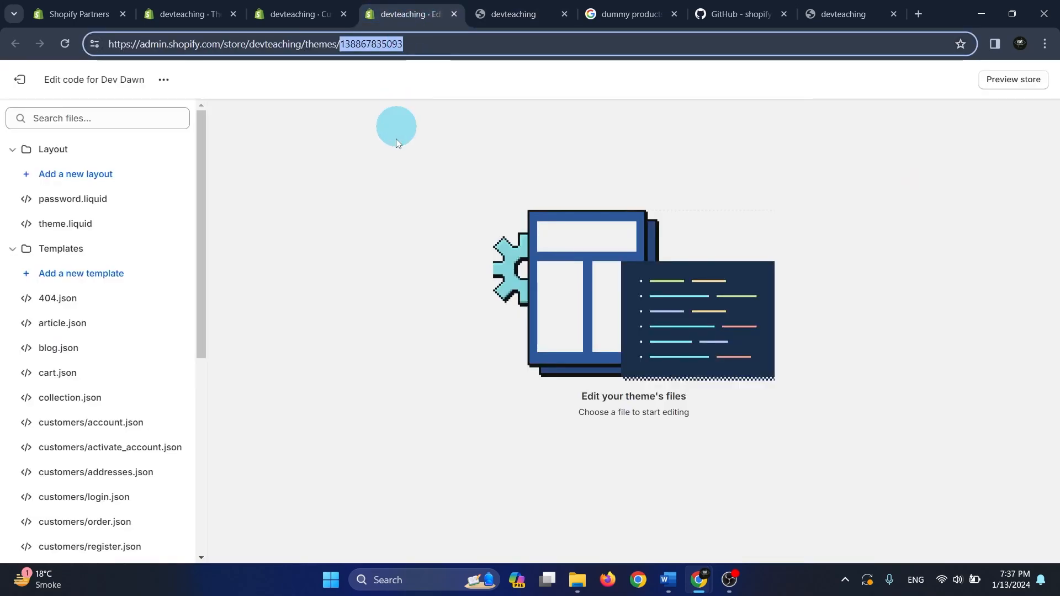
left_click(307, 11)
left_click(436, 14)
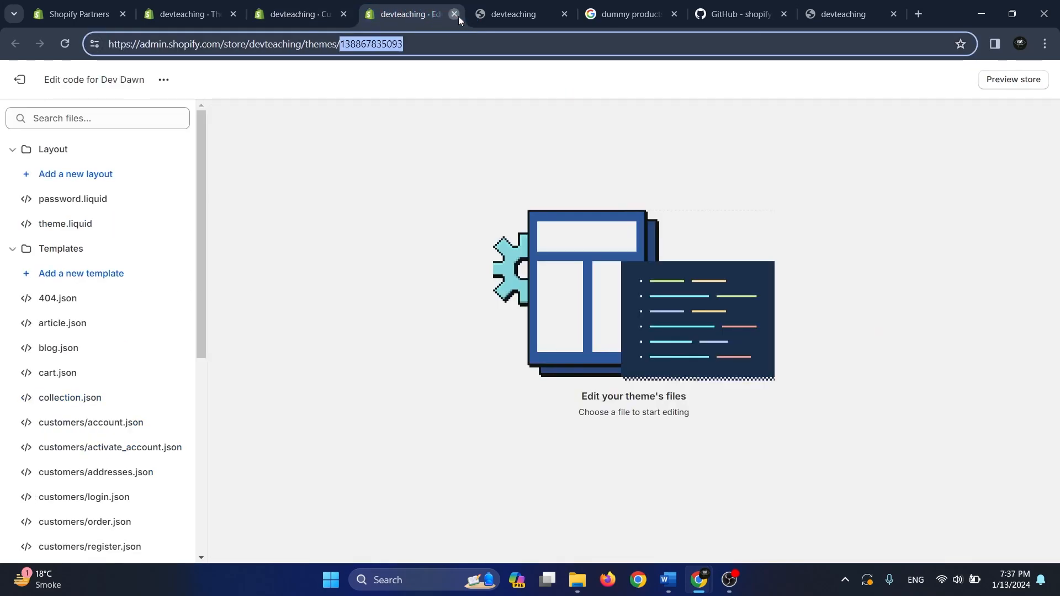
left_click(455, 14)
left_click(312, 12)
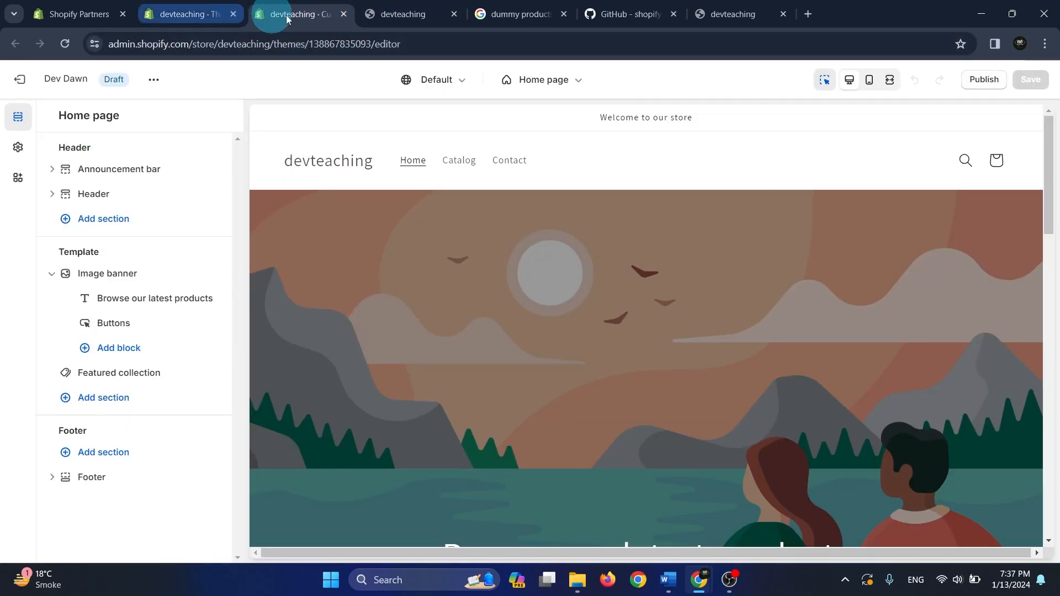
left_click(400, 14)
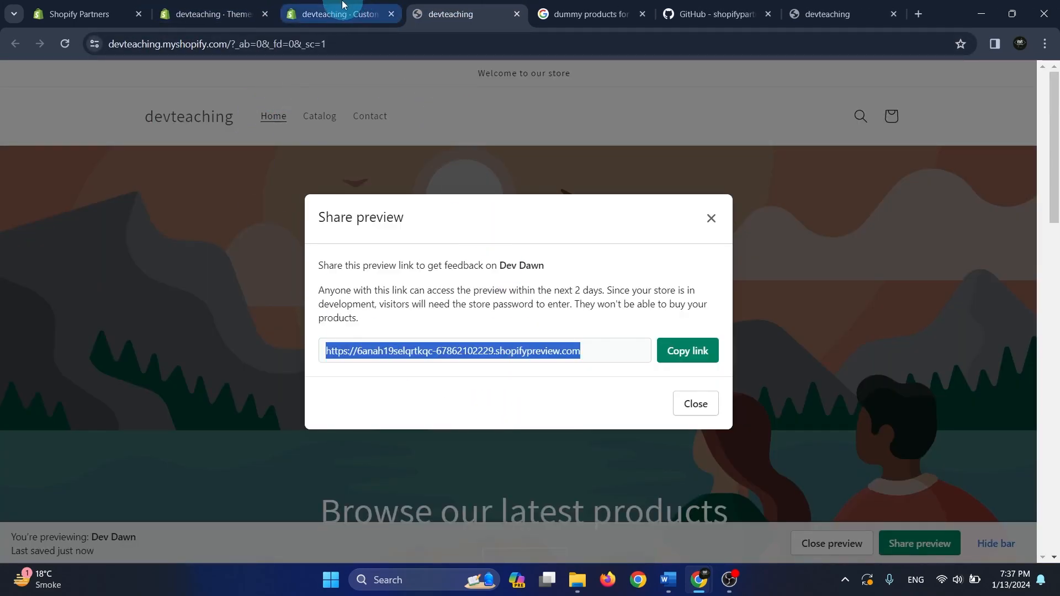
left_click(344, 6)
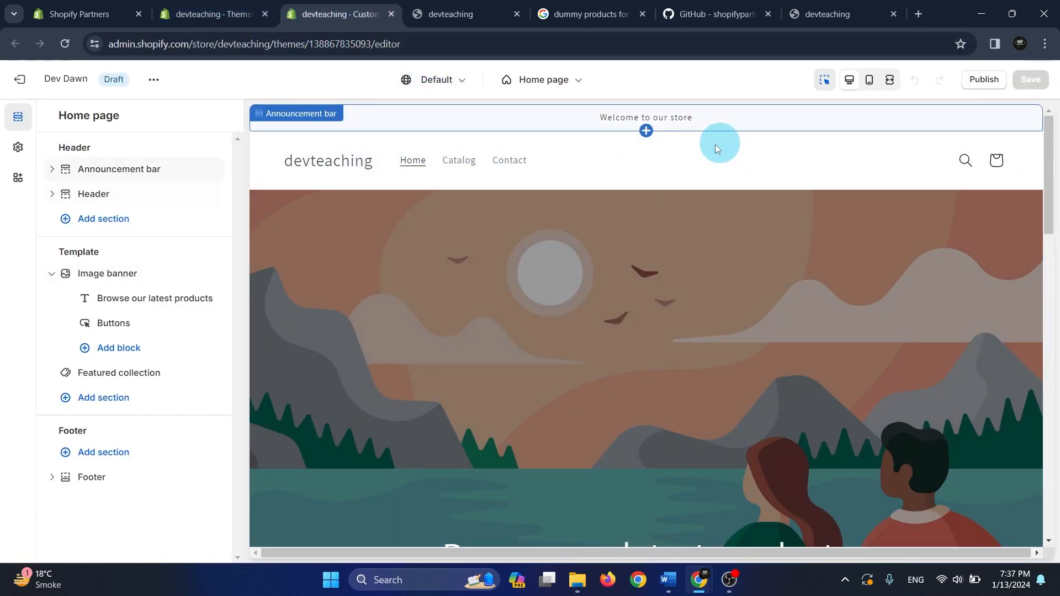
Examine the home page's header and template sections alongside the store preview, from the banner through the featured products
left_click(53, 197)
left_click(50, 300)
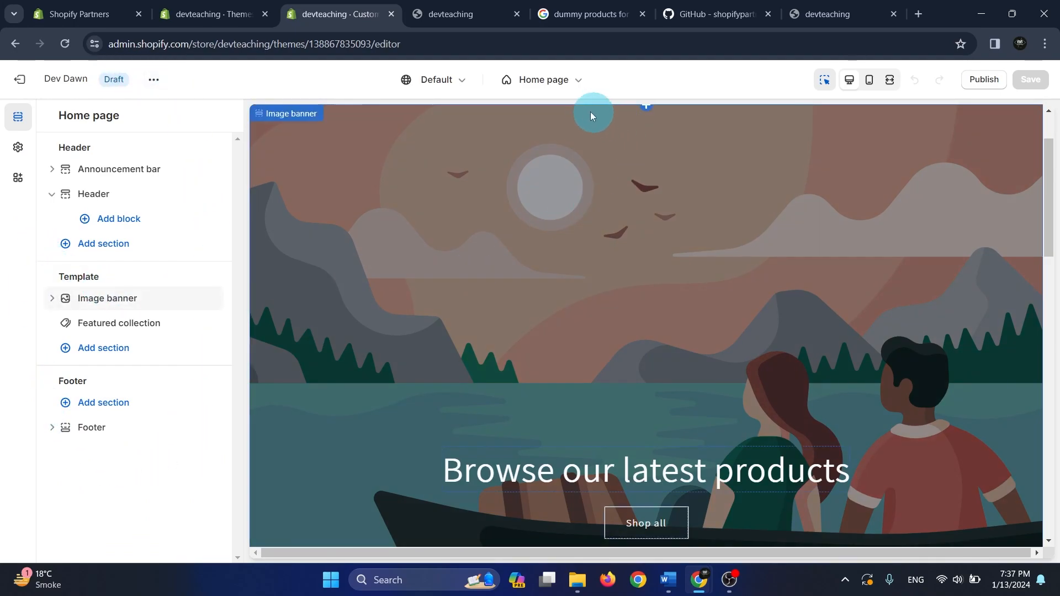
scroll(779, 334, "down", 12)
scroll(718, 412, "up", 13)
scroll(579, 416, "down", 10)
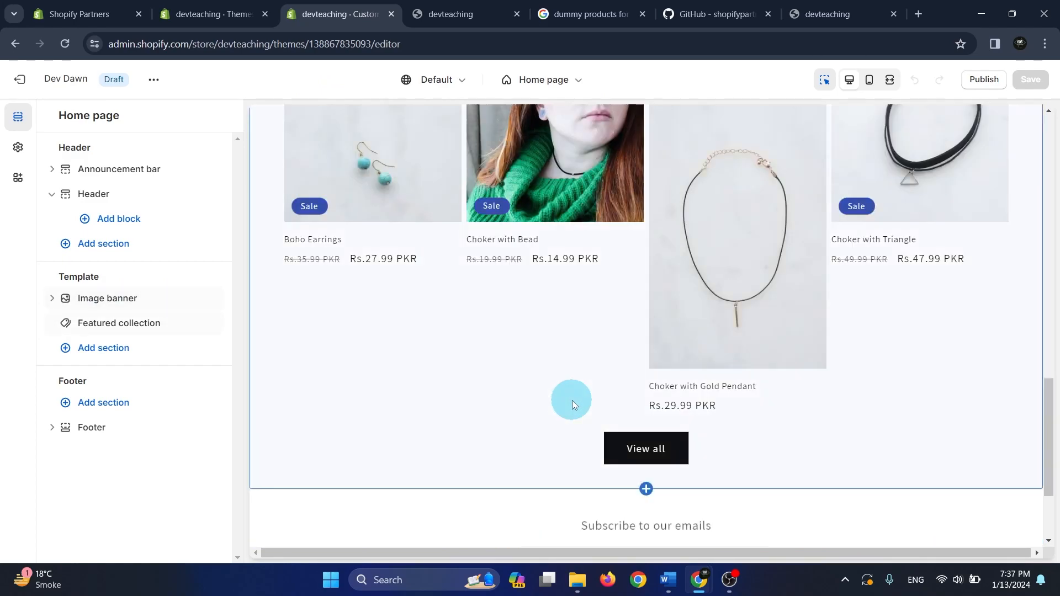
scroll(572, 400, "up", 10)
scroll(572, 400, "up", 2)
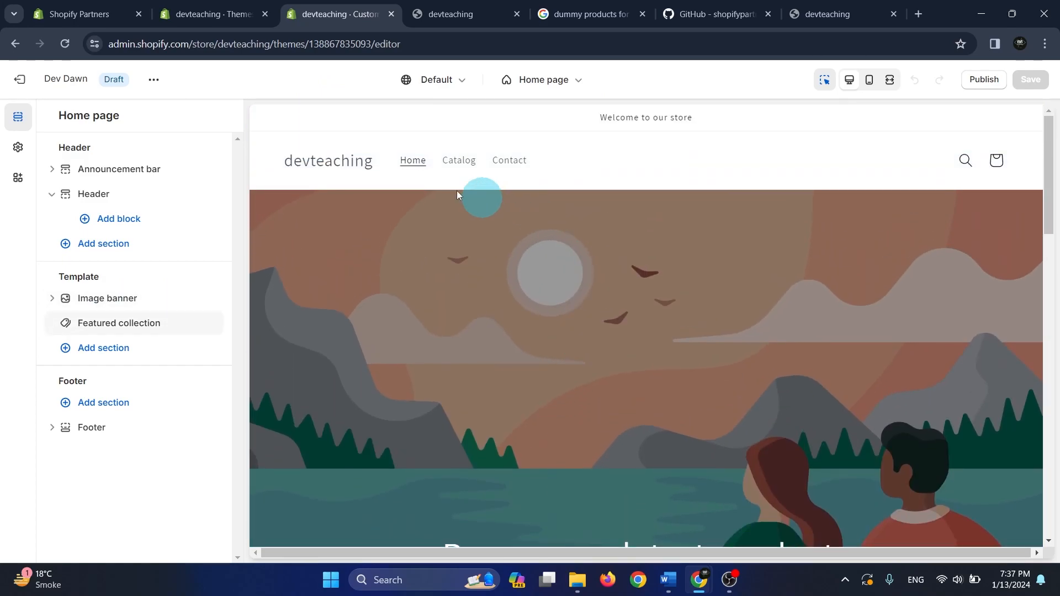
Set the announcement bar's color scheme to Scheme 4 and look through its remaining settings
left_click(148, 175)
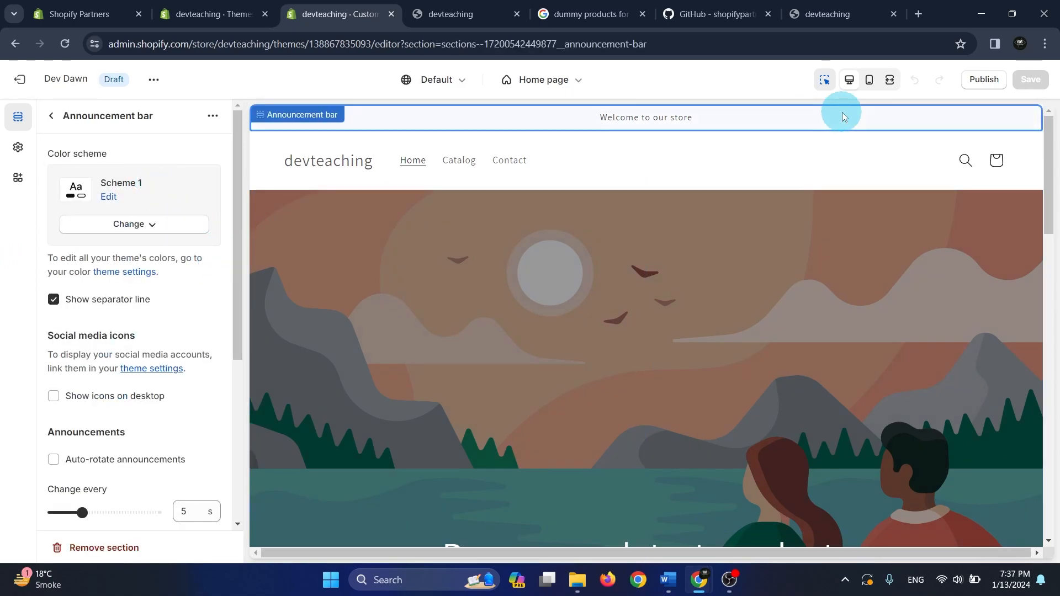
left_click(134, 224)
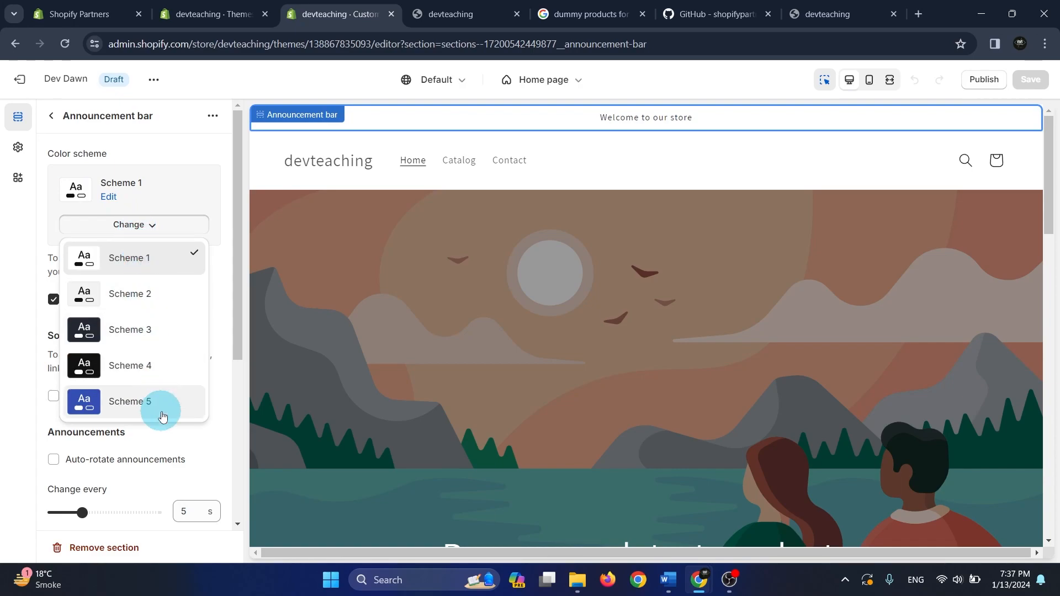
left_click(150, 367)
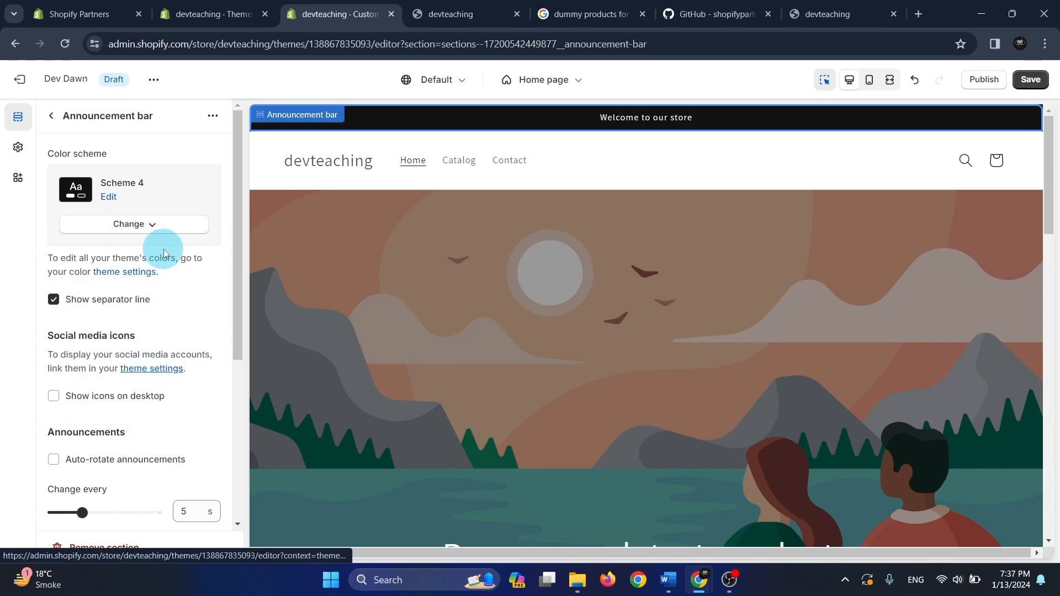
scroll(182, 276, "down", 2)
scroll(200, 296, "up", 1)
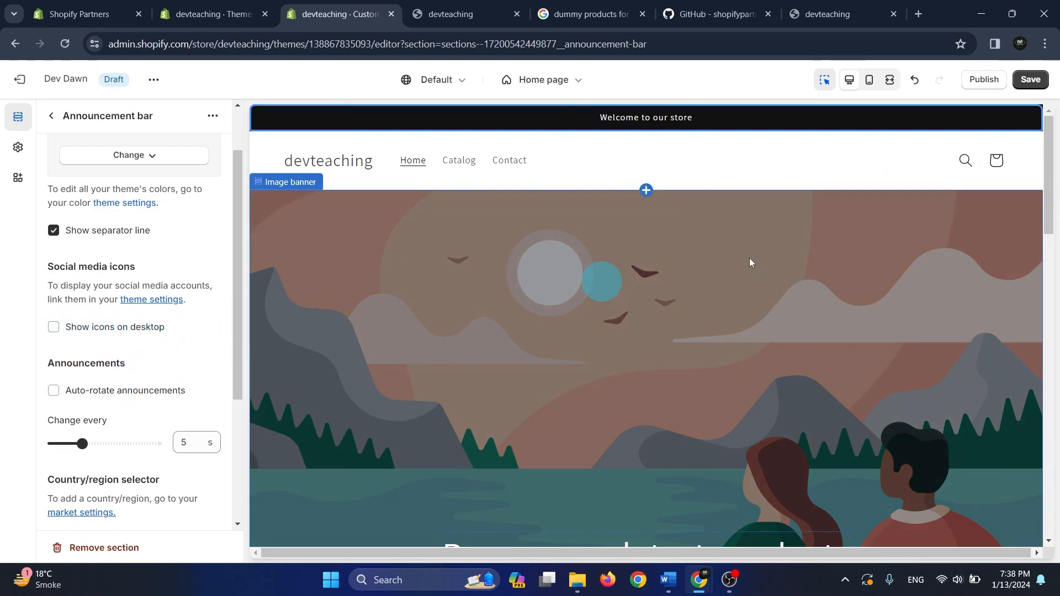
left_click_drag(234, 317, 234, 463)
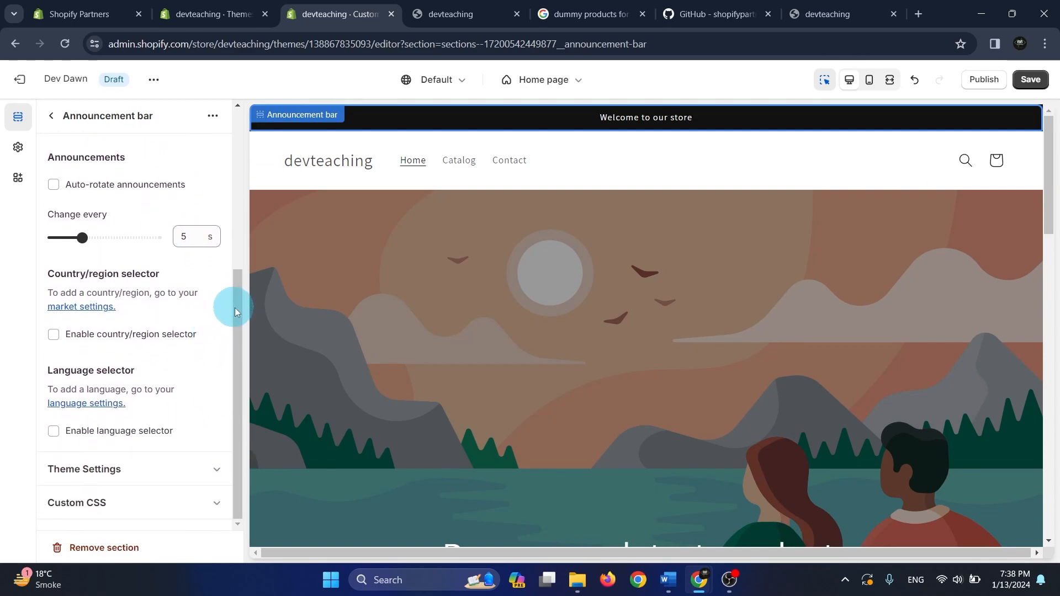
left_click_drag(239, 315, 242, 346)
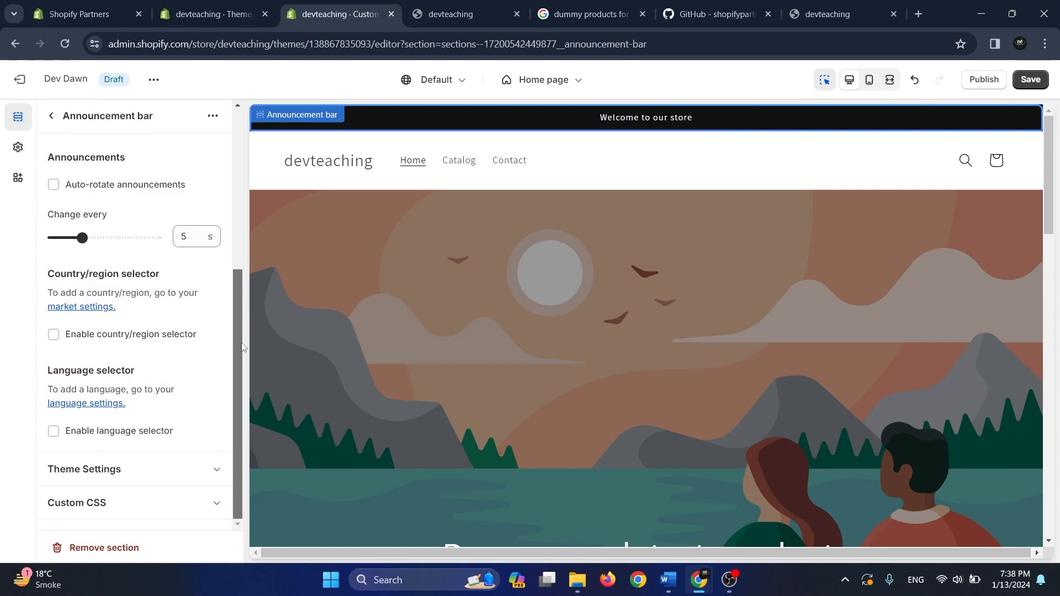
scroll(165, 326, "up", 10)
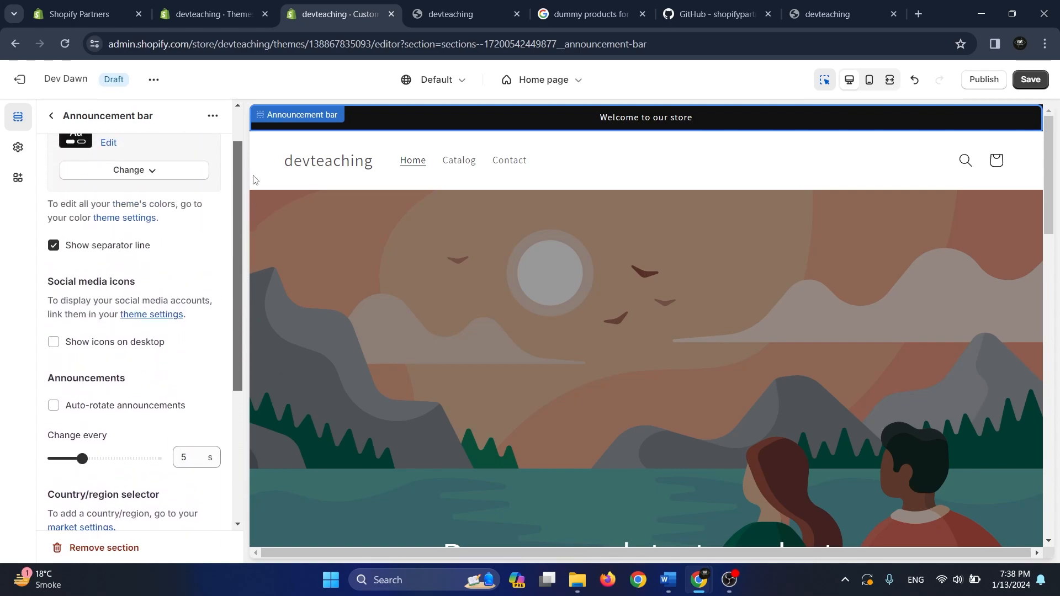
left_click(50, 116)
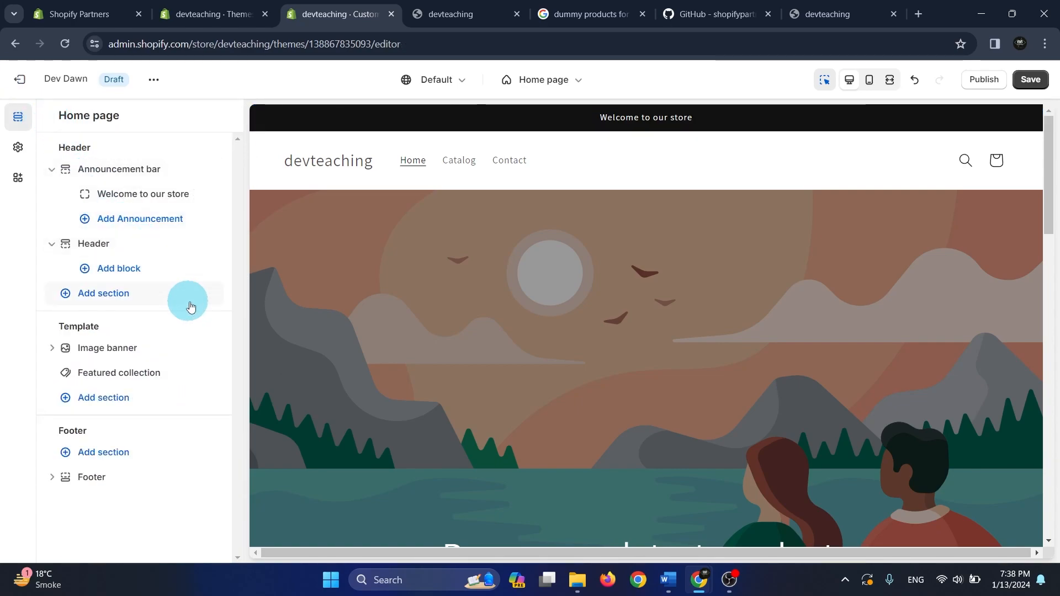
Add a second announcement to the announcement bar with the text "10% discount on all products"
left_click(134, 220)
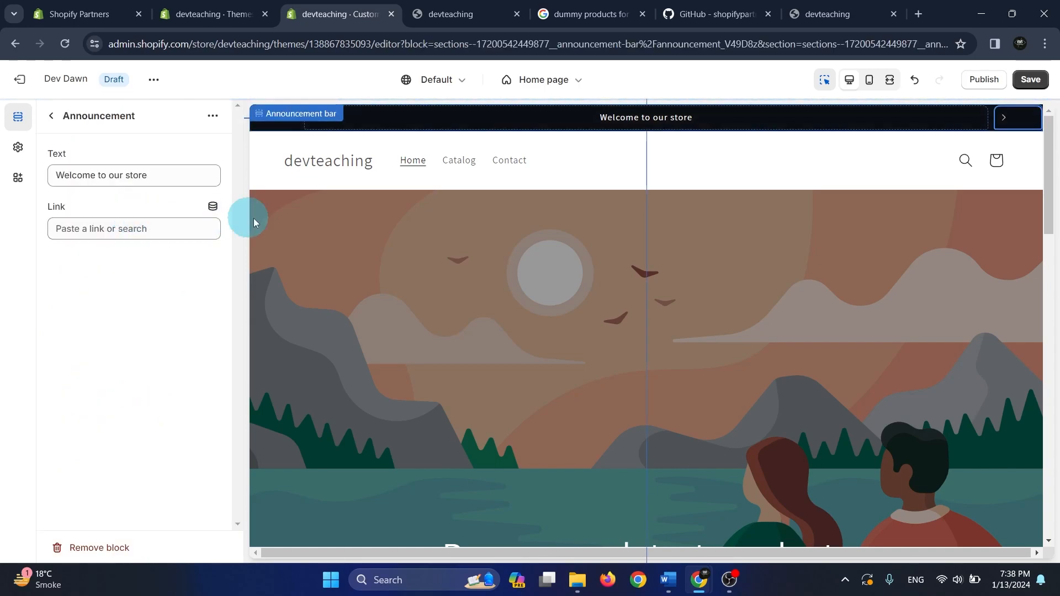
left_click_drag(154, 173, 43, 165)
type("10% dicount")
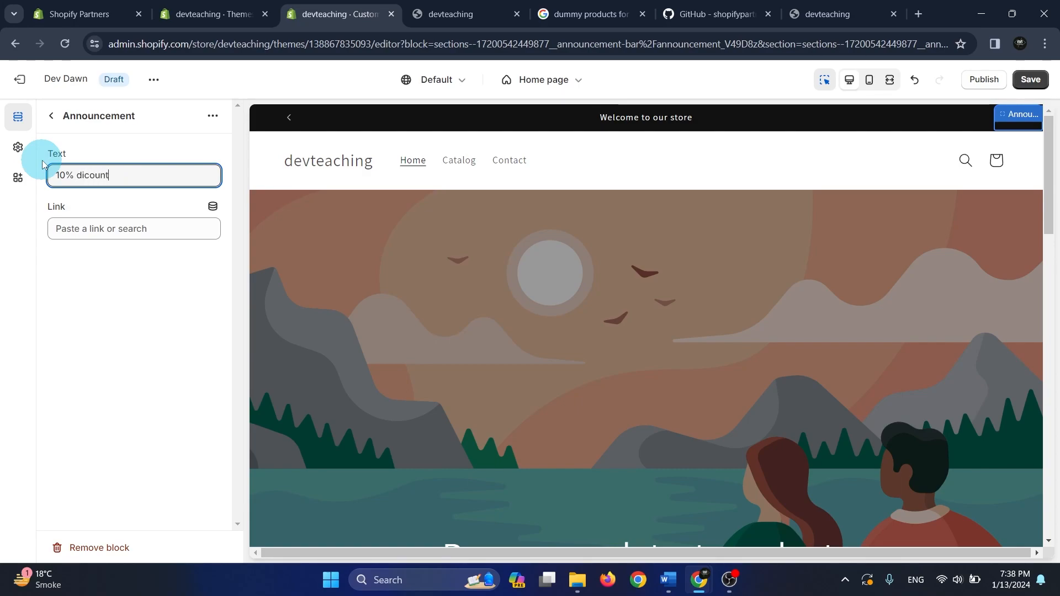
double_click(88, 175)
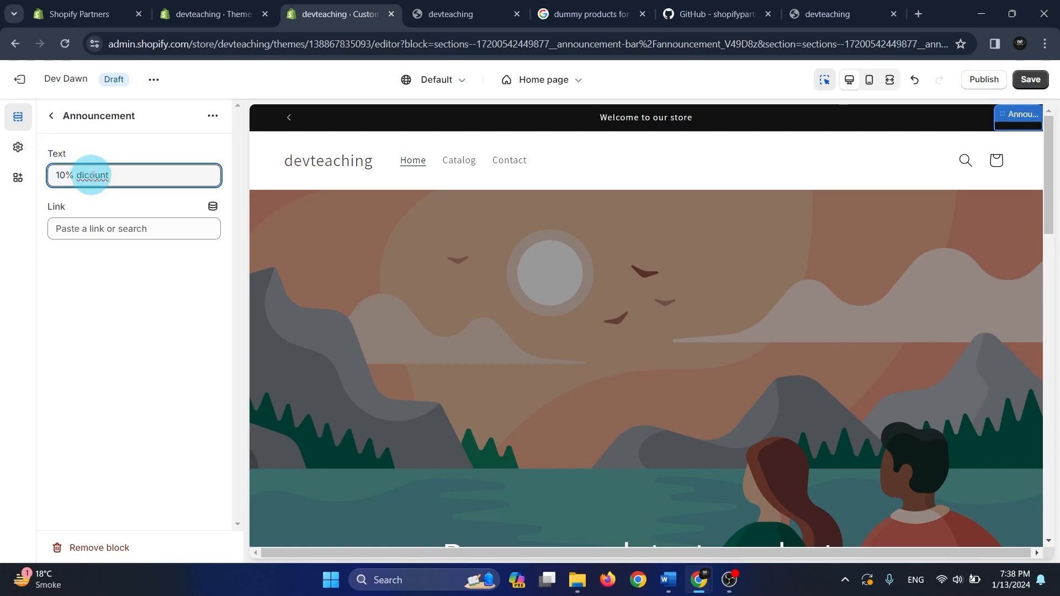
right_click(89, 173)
left_click(119, 191)
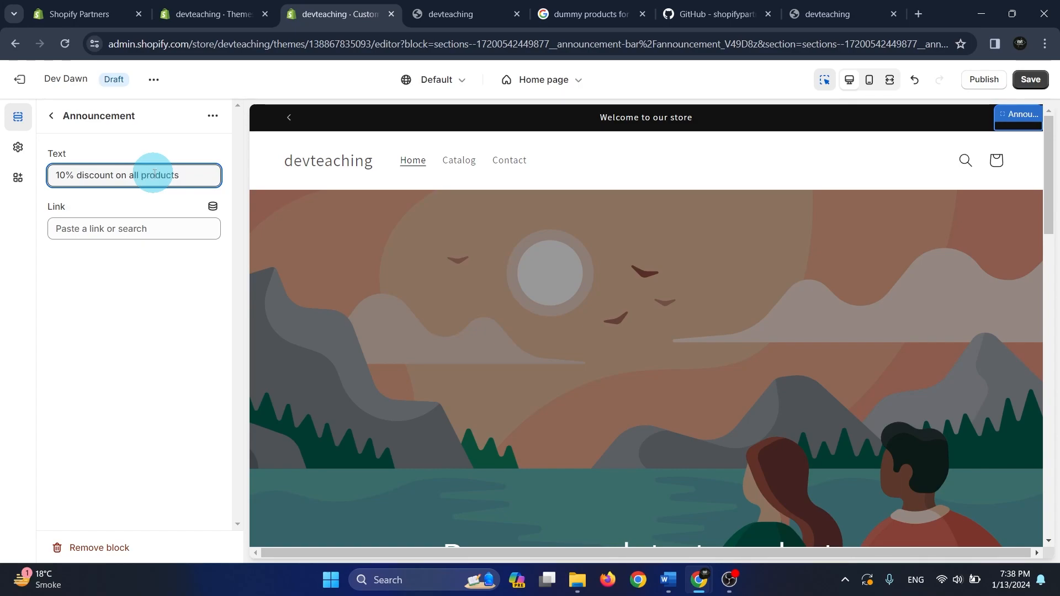
left_click(51, 115)
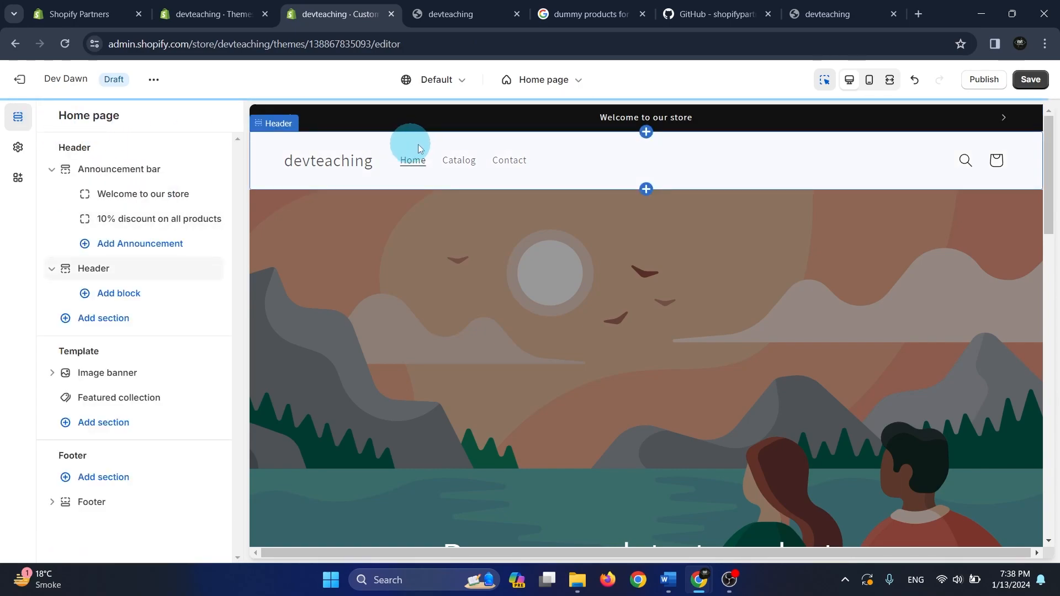
Delete the "10% discount on all products" announcement and collapse the announcement bar section
mouse_move(186, 231)
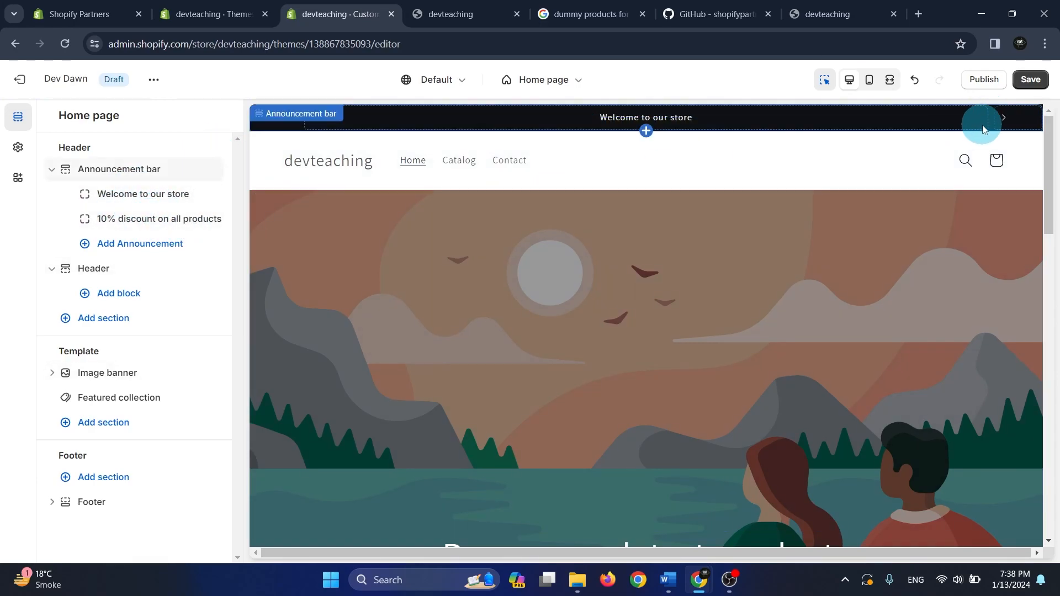
left_click(1002, 118)
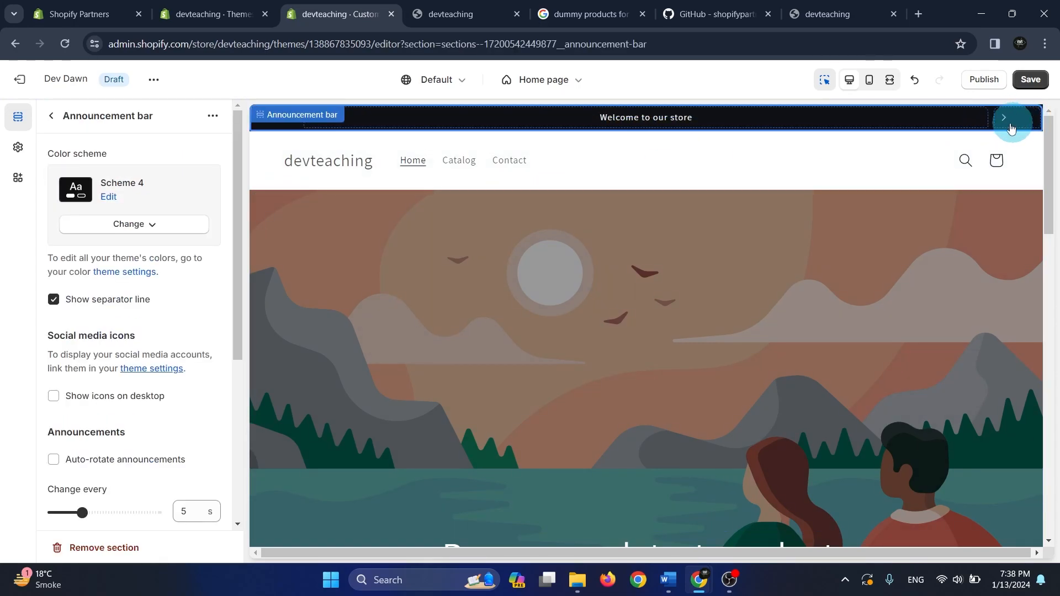
left_click(56, 120)
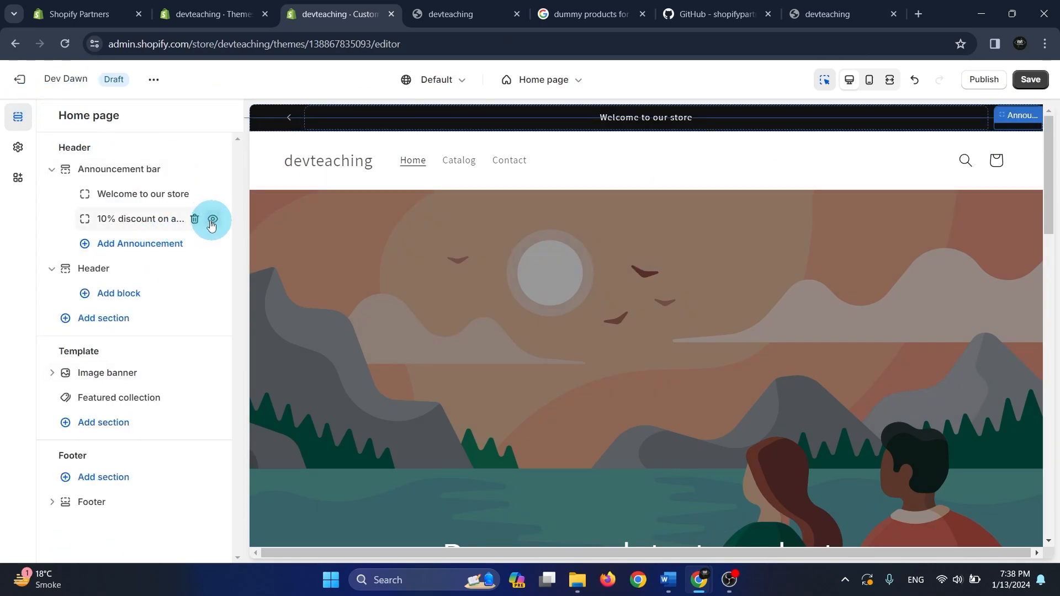
left_click(195, 221)
left_click(52, 169)
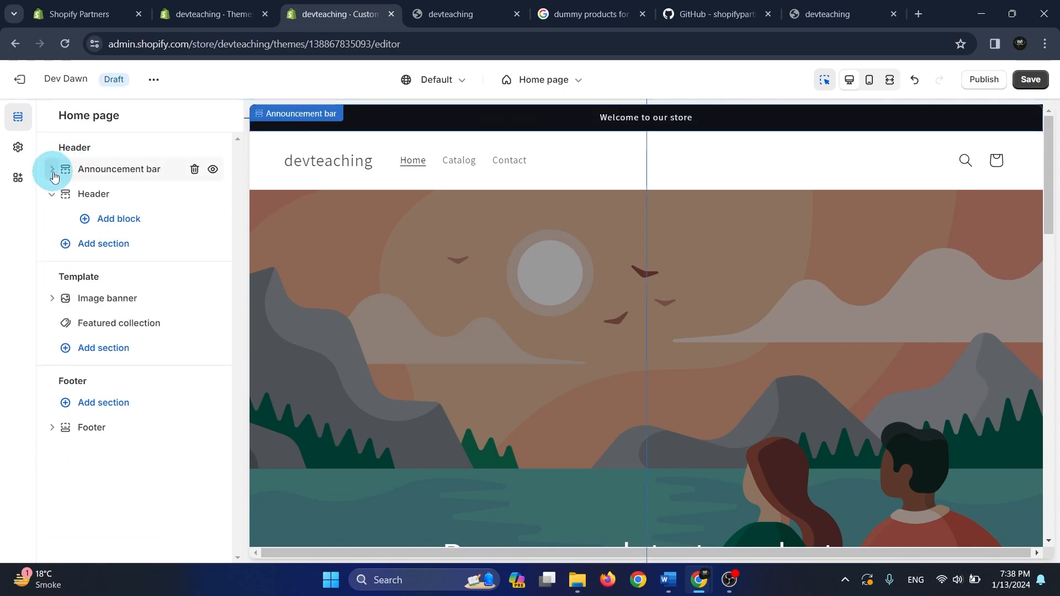
Upload the ulxlogo image from the product-csvs-master folder as the theme logo and set the desktop logo width to 120 px
left_click(103, 198)
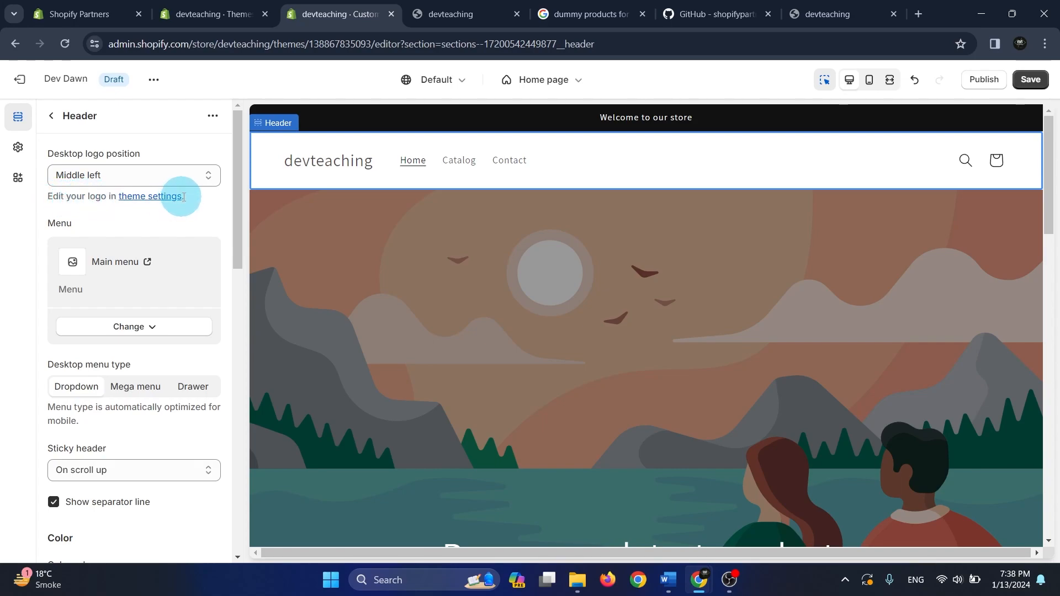
left_click(156, 196)
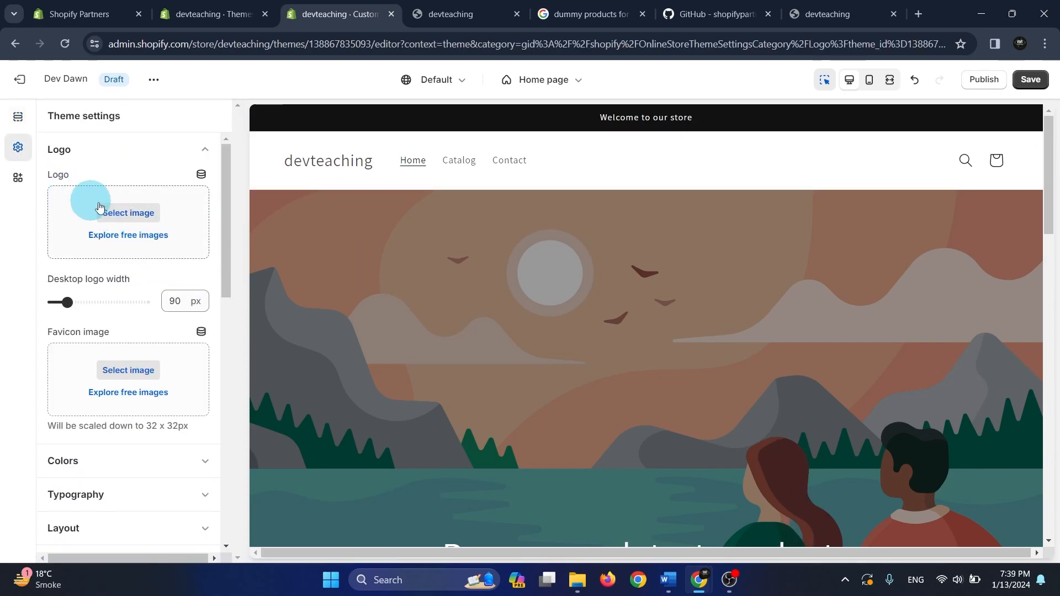
left_click(128, 215)
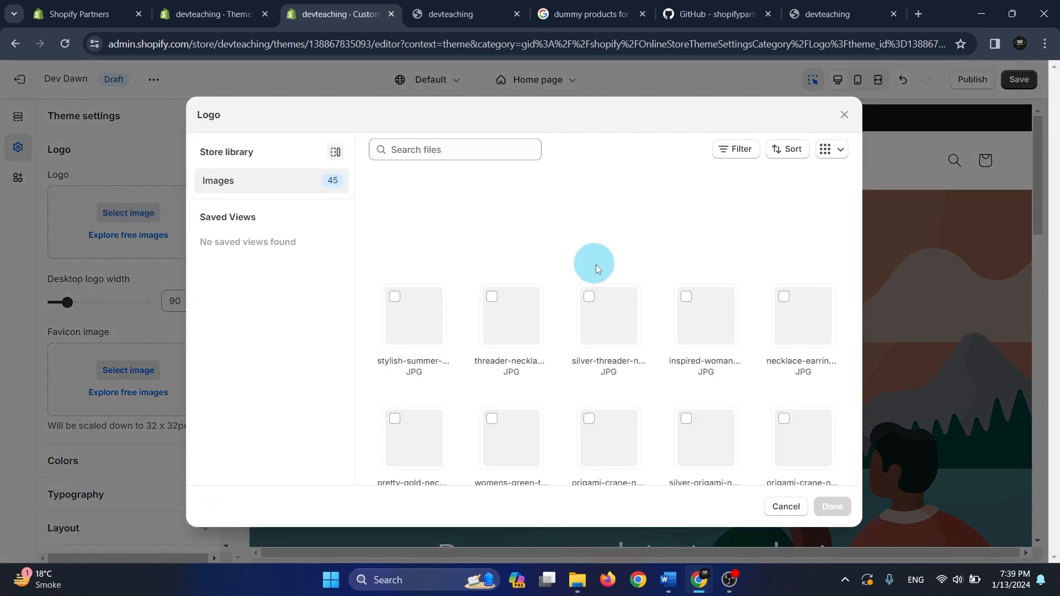
left_click(621, 201)
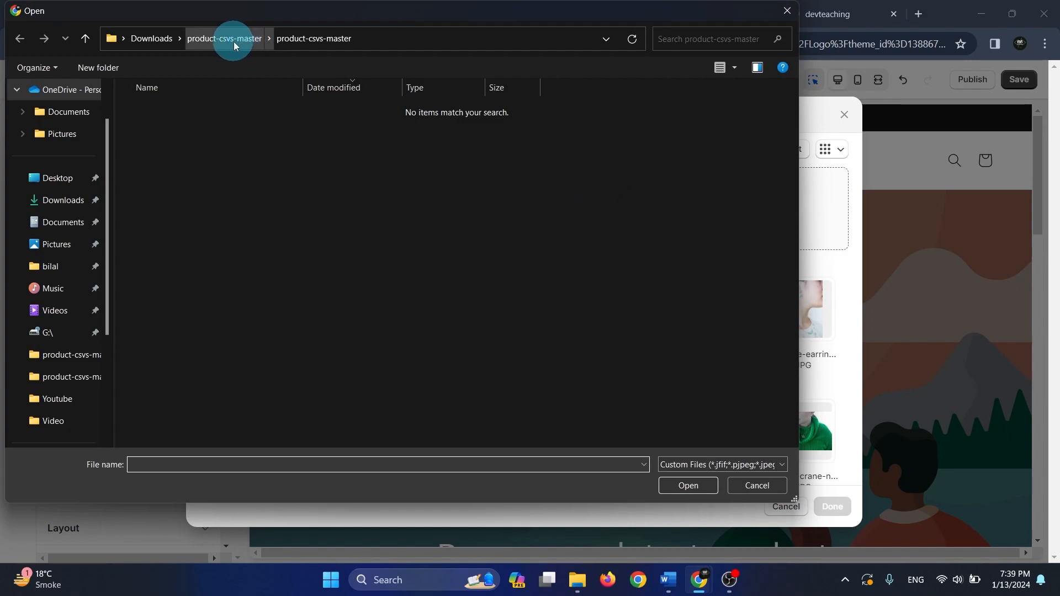
left_click(234, 40)
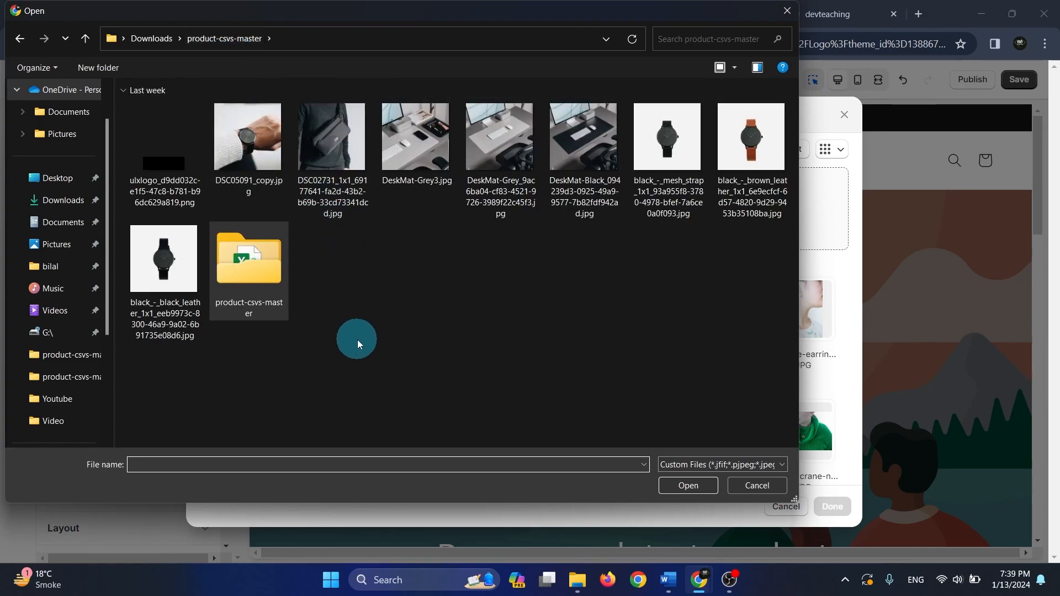
double_click(174, 146)
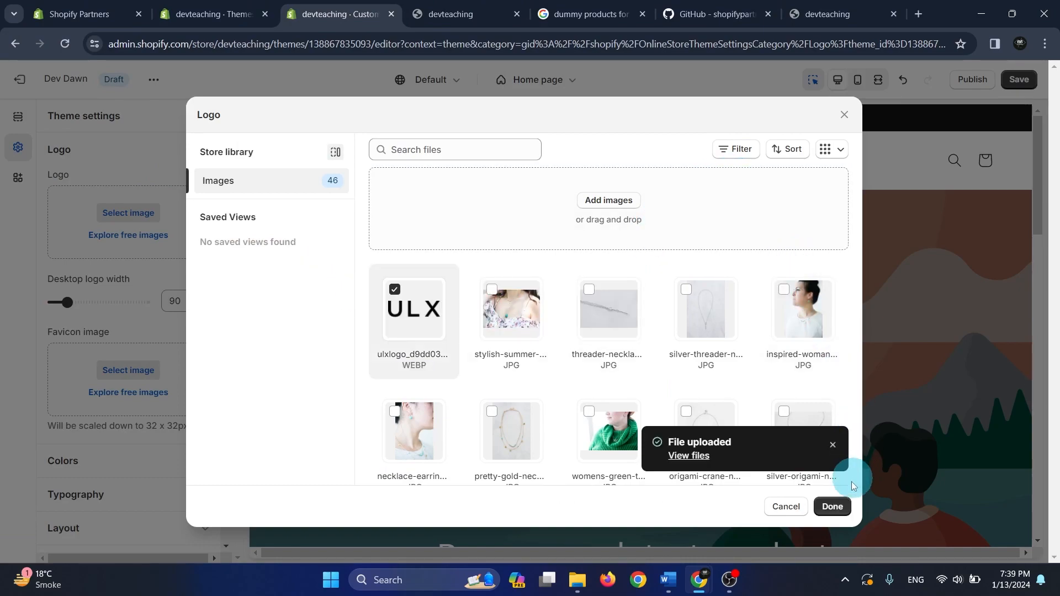
left_click(833, 505)
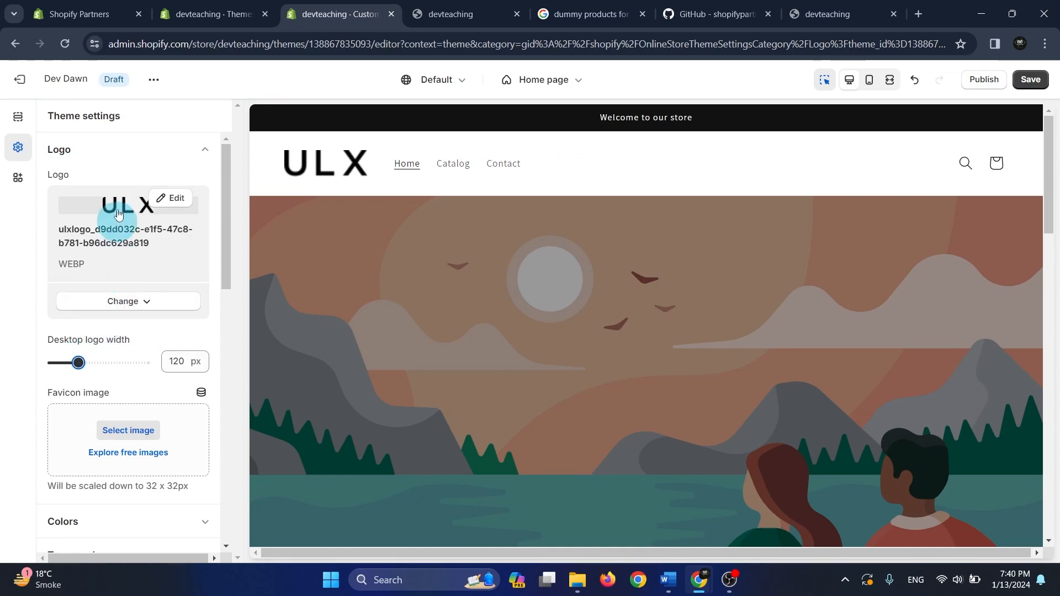
Set the image banner's first image to the DSC05091_copy wristwatch photo from the store library
left_click(16, 116)
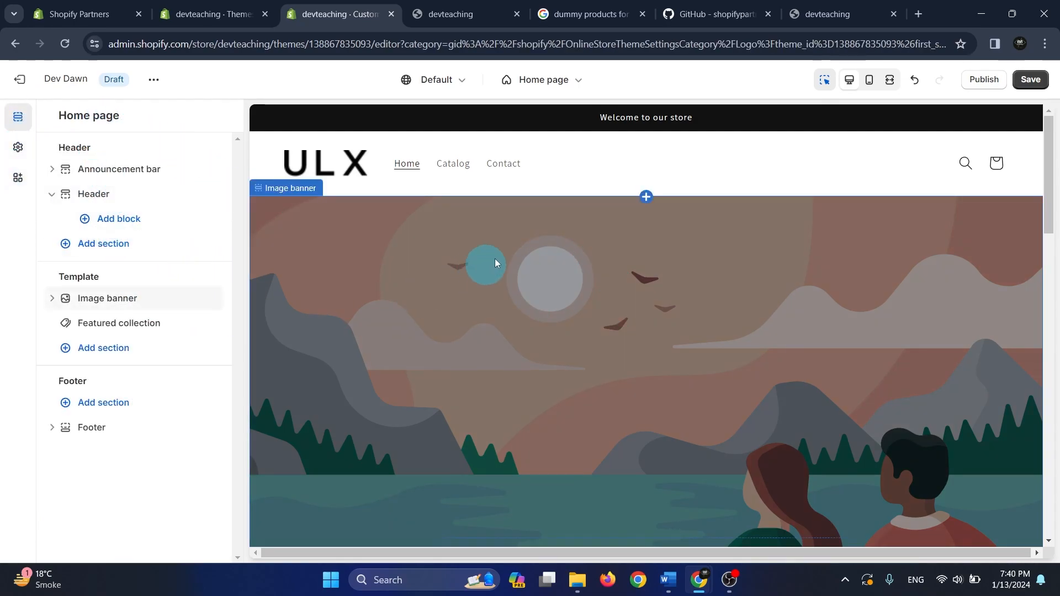
scroll(528, 246, "down", 3)
scroll(529, 246, "up", 3)
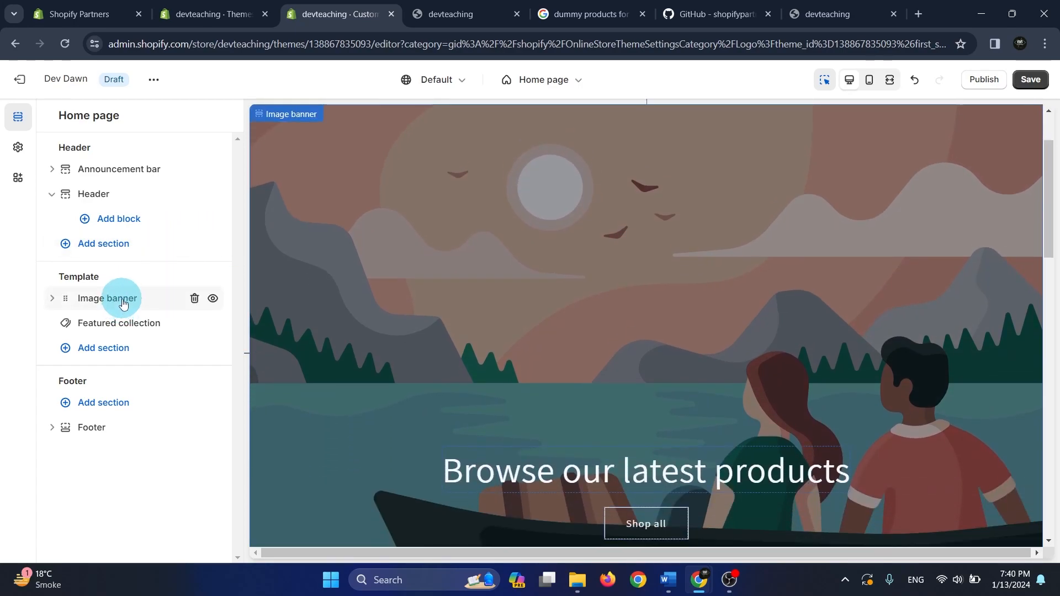
left_click(122, 304)
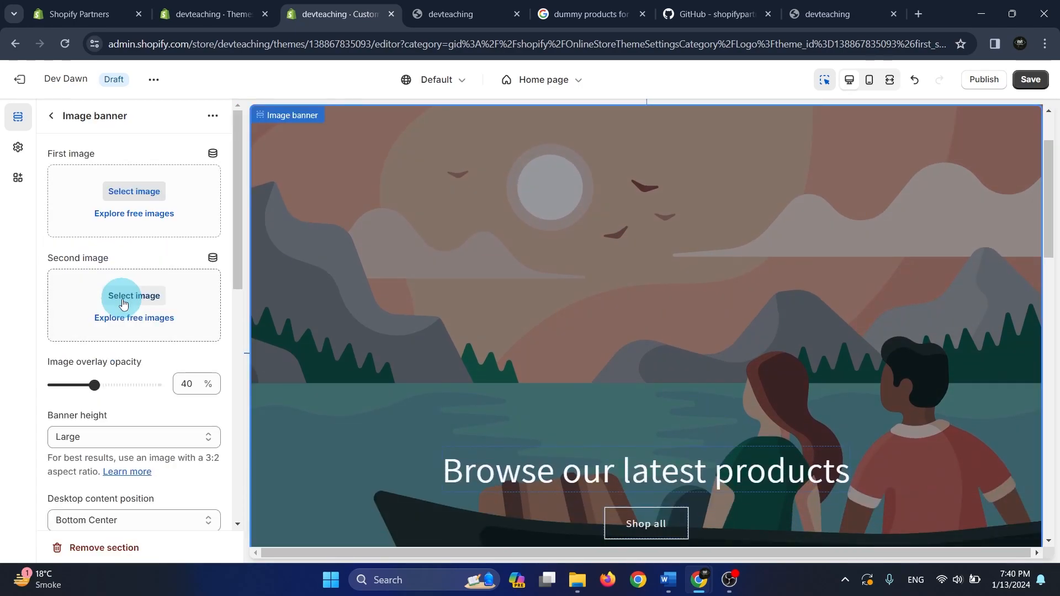
left_click(145, 191)
scroll(637, 269, "down", 5)
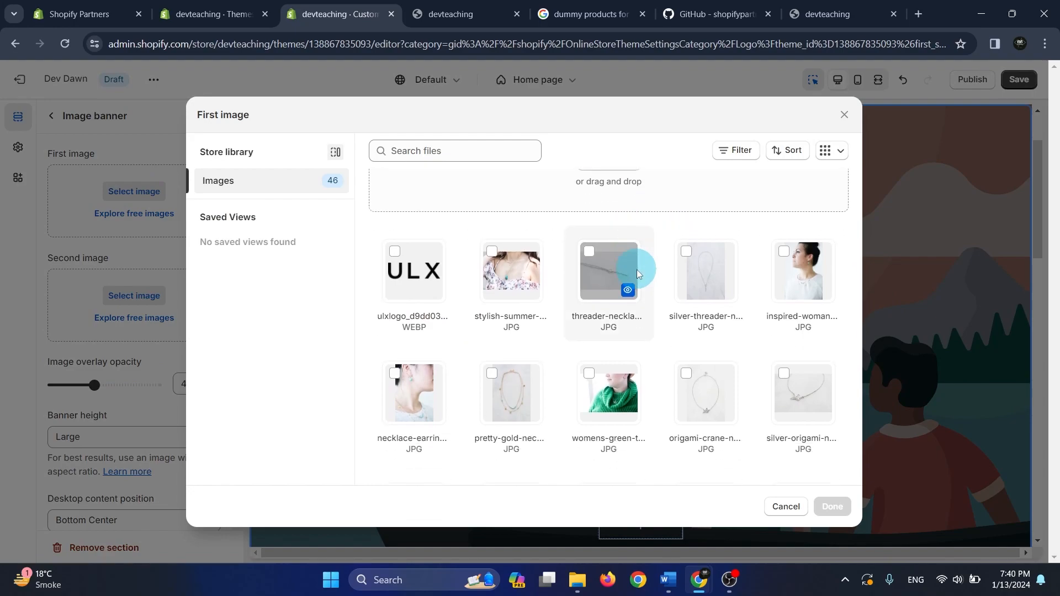
scroll(754, 352, "down", 4)
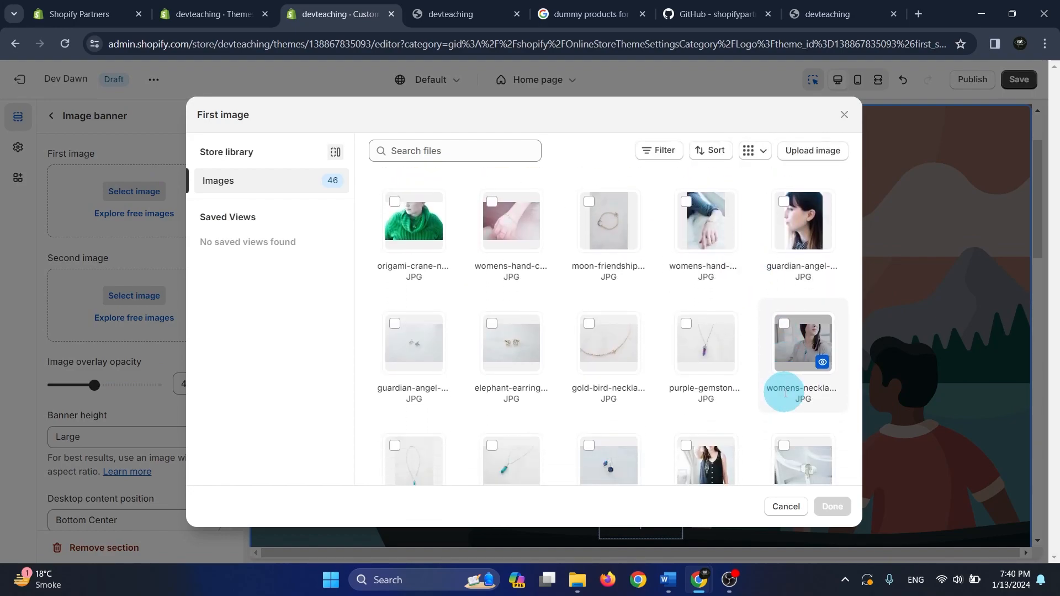
scroll(753, 422, "down", 8)
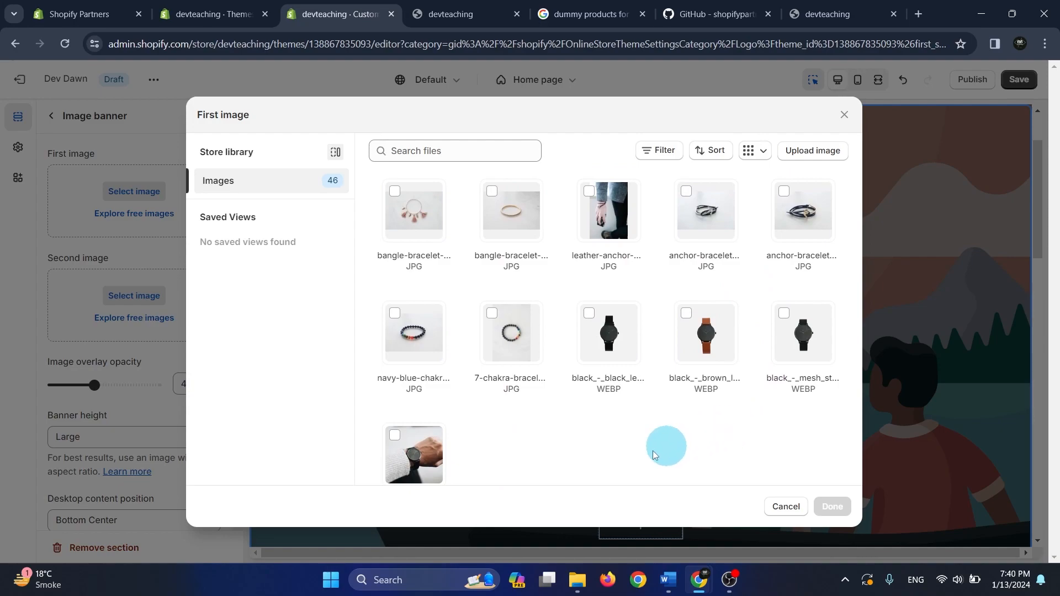
left_click(406, 456)
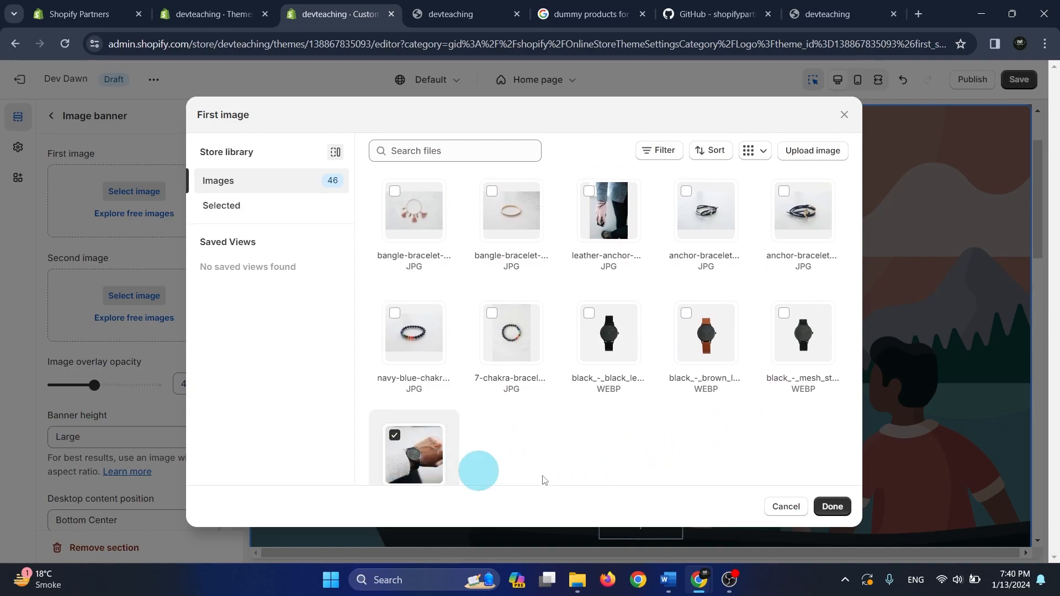
left_click(827, 509)
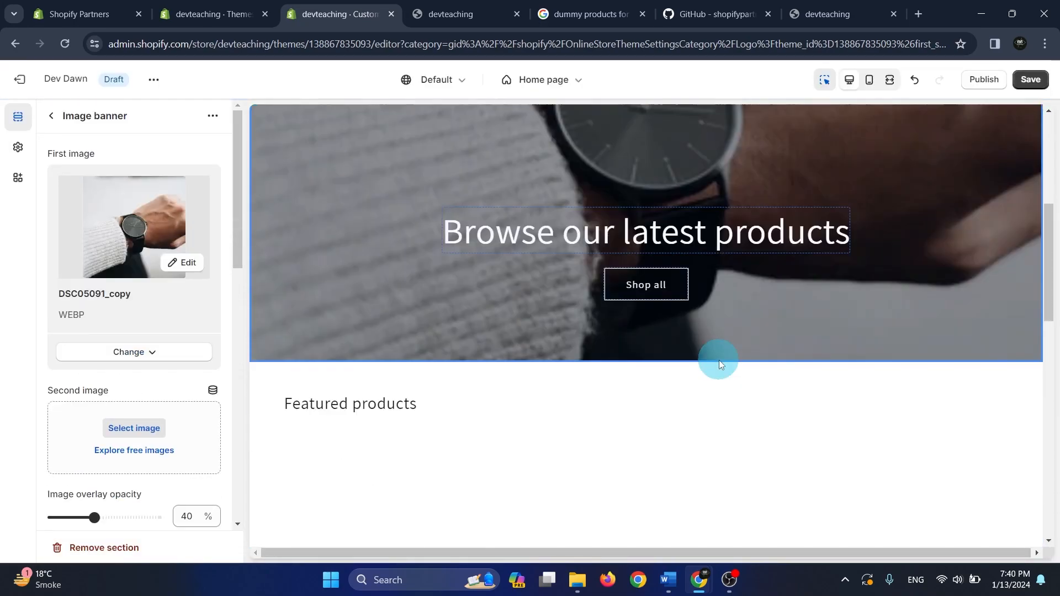
Set the image banner's second image to the stylish-summer-necklace photo from the store library
scroll(138, 378, "down", 1)
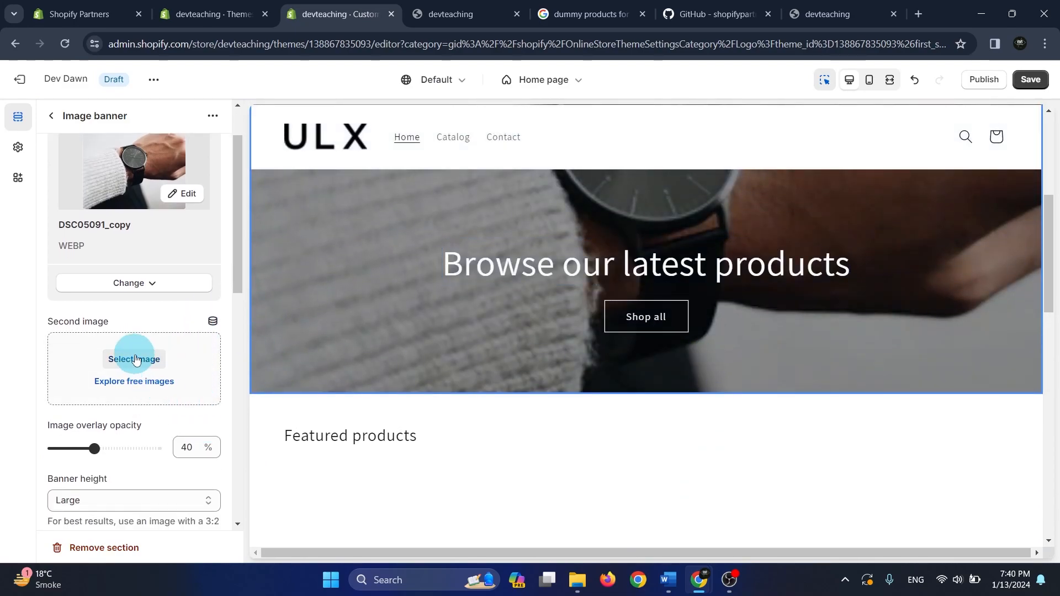
left_click(135, 360)
scroll(620, 350, "down", 2)
scroll(606, 342, "up", 2)
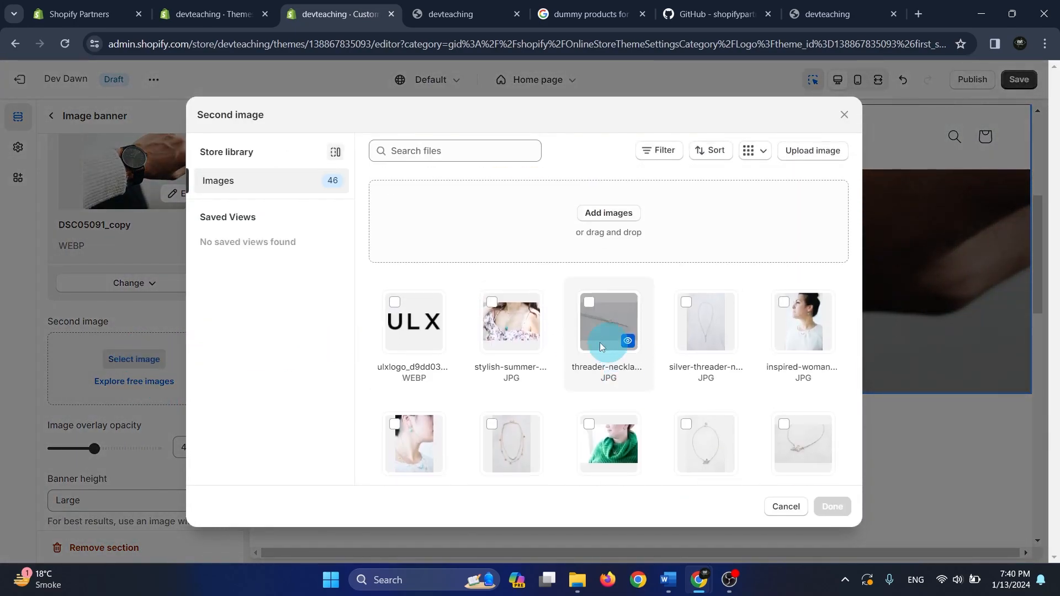
left_click(520, 330)
left_click(825, 501)
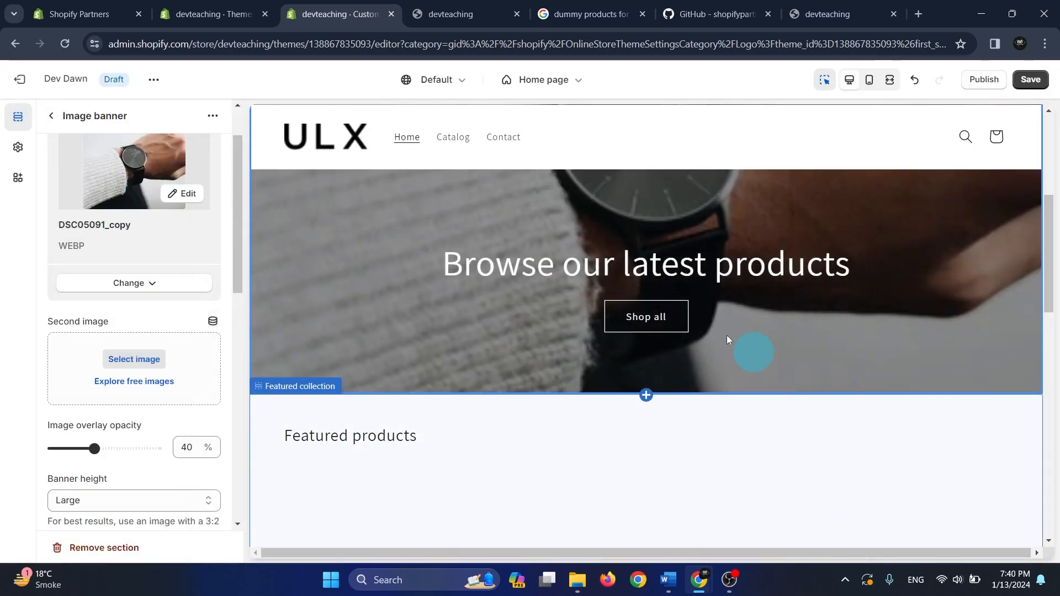
Examine the image banner in the store preview and its opacity, height, alignment and color settings, and collapse the section
scroll(655, 367, "down", 2)
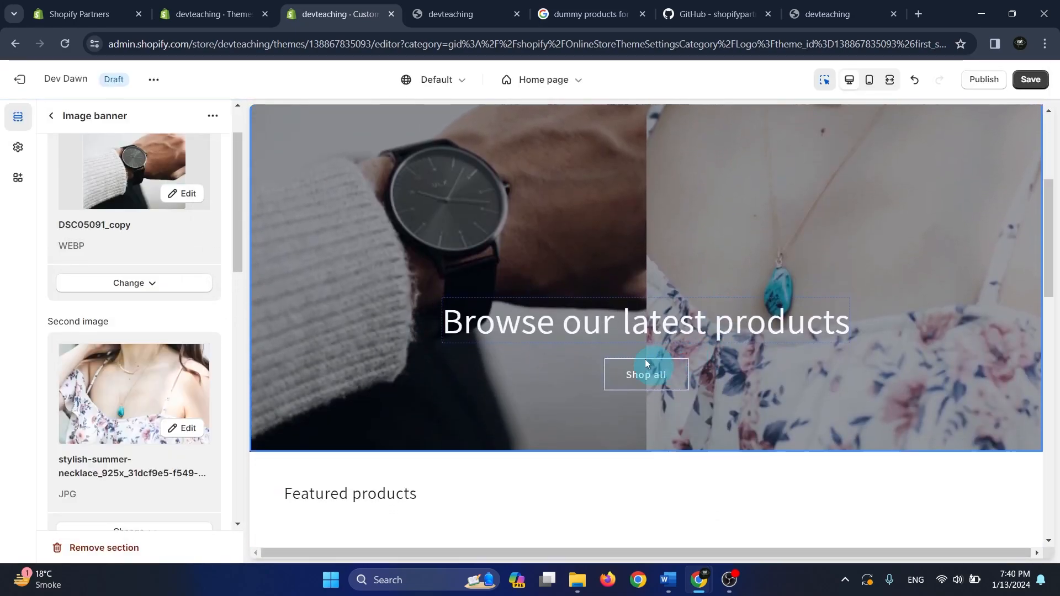
scroll(658, 376, "up", 4)
scroll(658, 376, "down", 3)
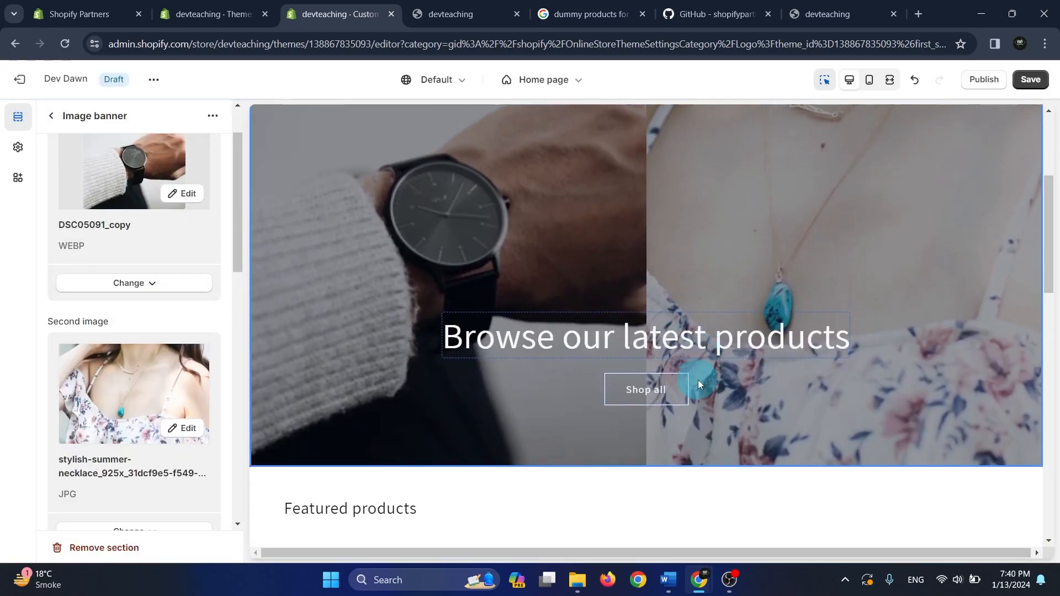
scroll(704, 313, "up", 3)
scroll(702, 312, "down", 3)
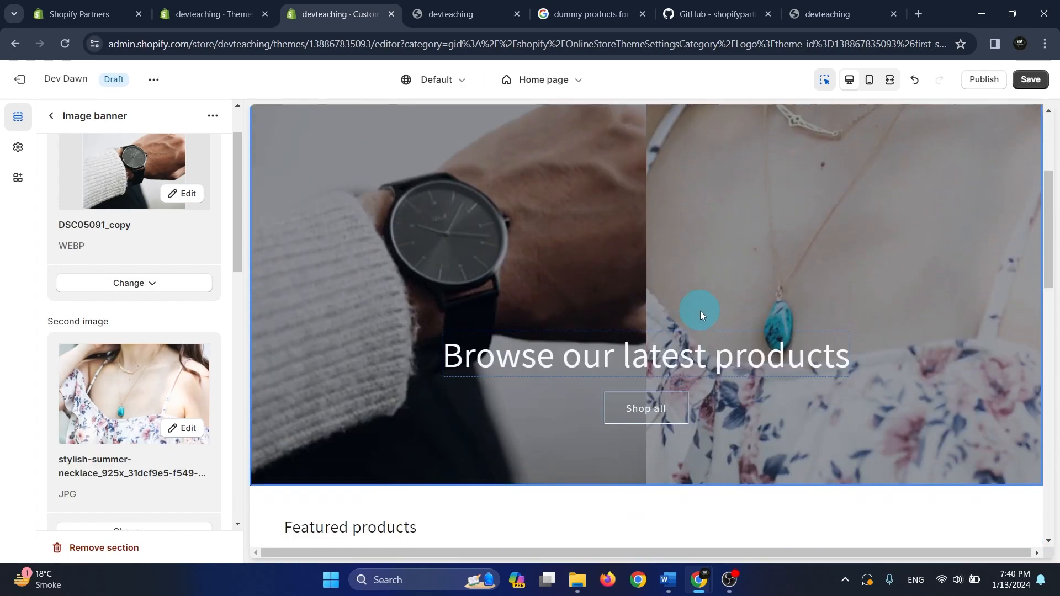
scroll(684, 315, "down", 2)
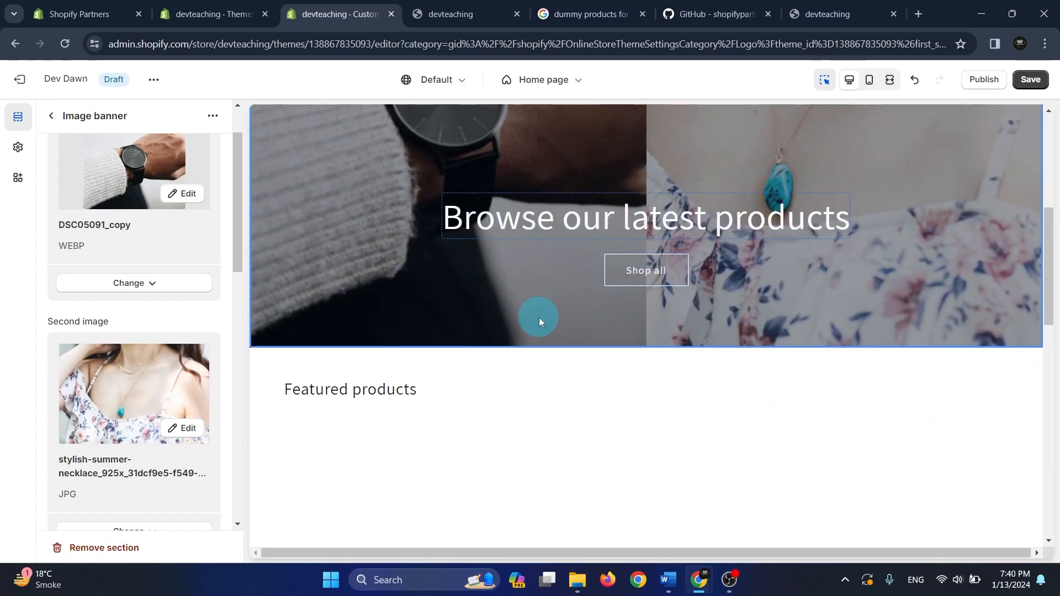
scroll(189, 383, "down", 5)
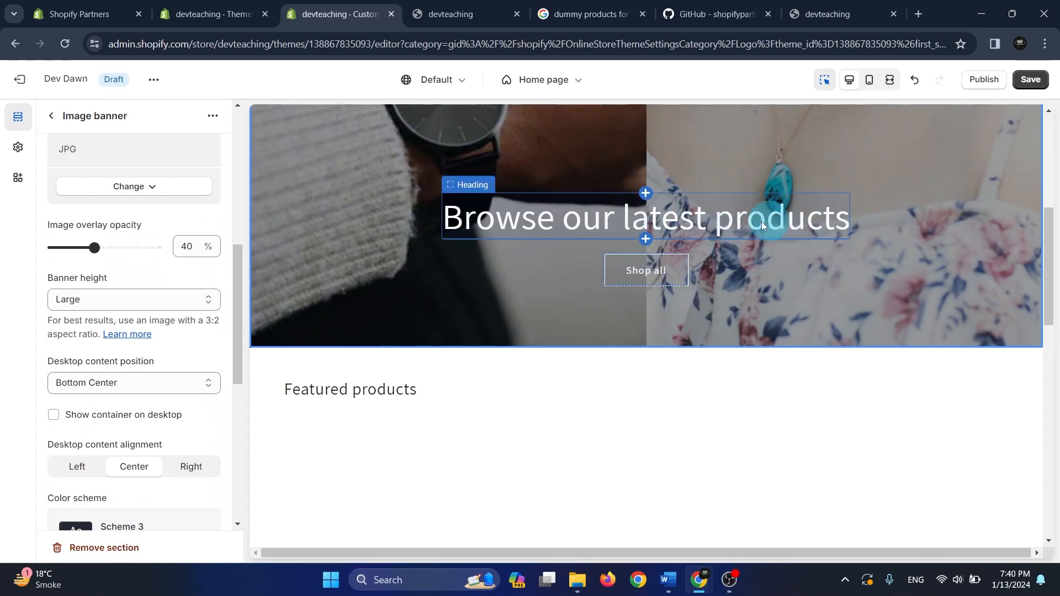
scroll(165, 354, "down", 7)
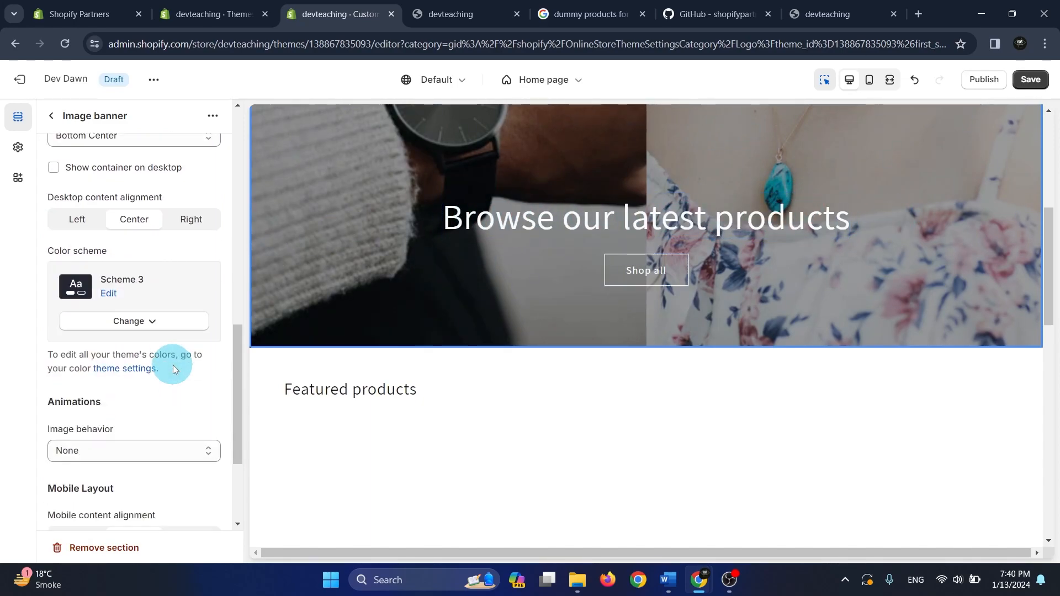
scroll(174, 403, "up", 2)
scroll(174, 405, "up", 10)
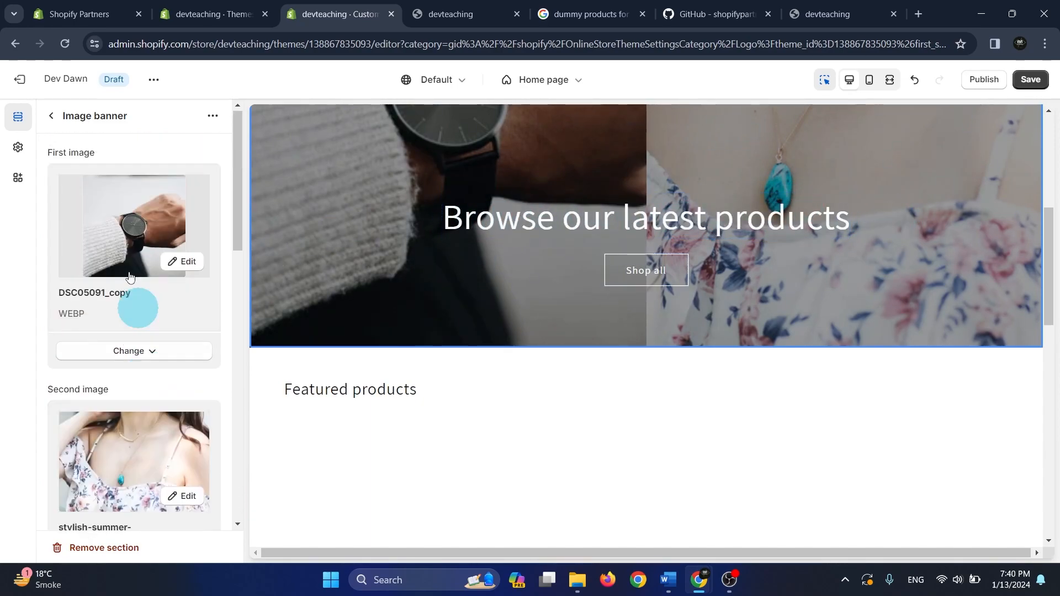
left_click(53, 119)
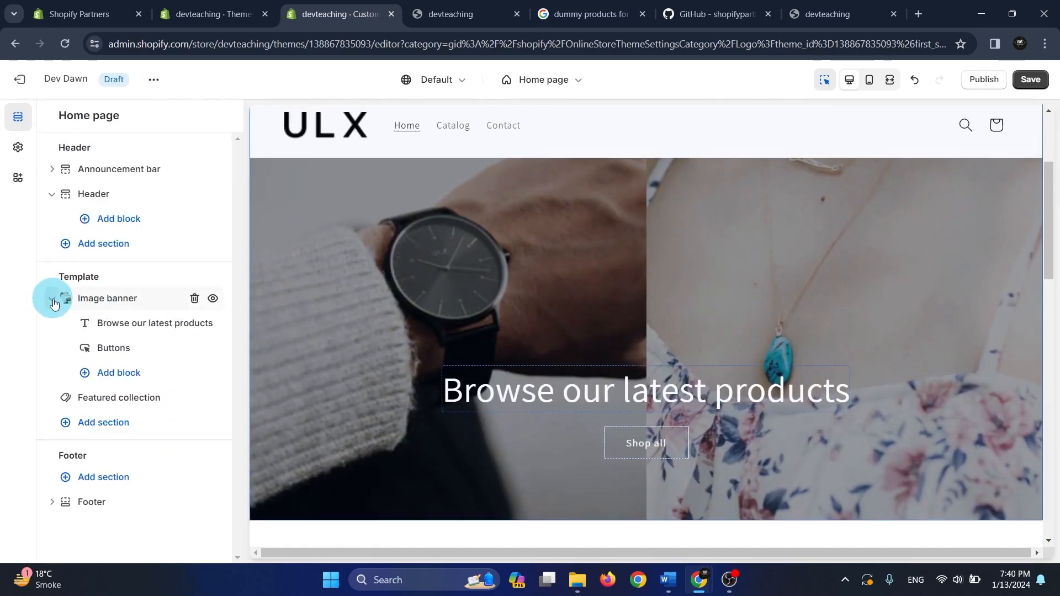
left_click(52, 297)
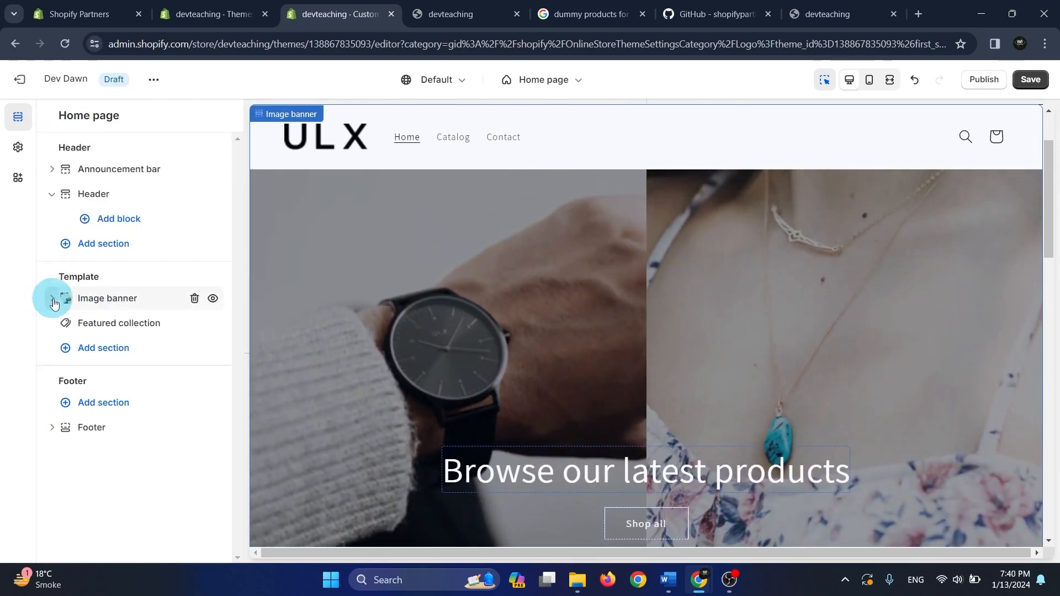
Look through the Featured collection section's heading, description, collection and product layout settings alongside the store preview
left_click(129, 332)
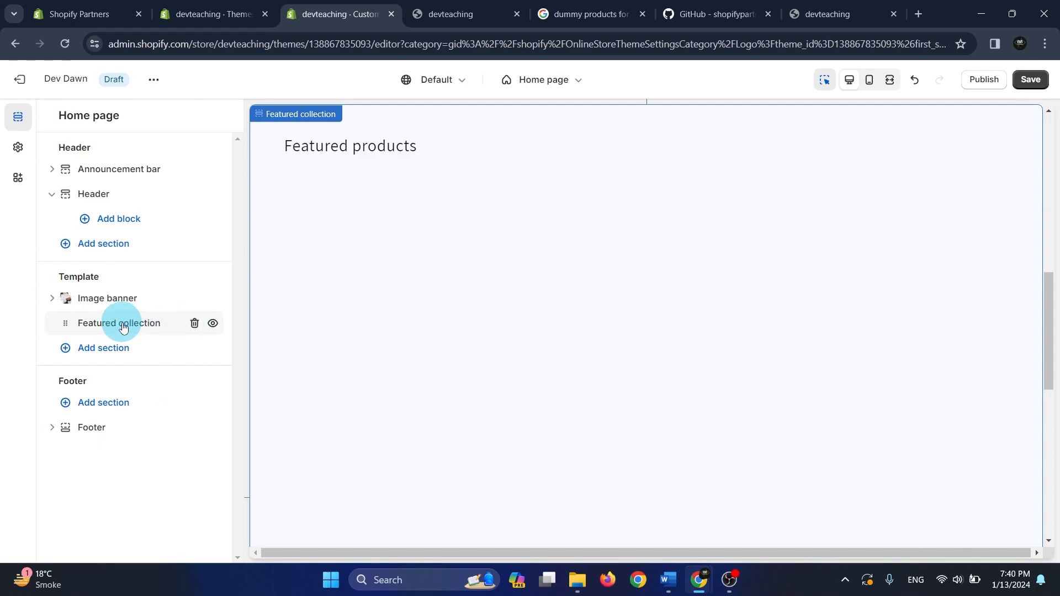
scroll(622, 321, "down", 3)
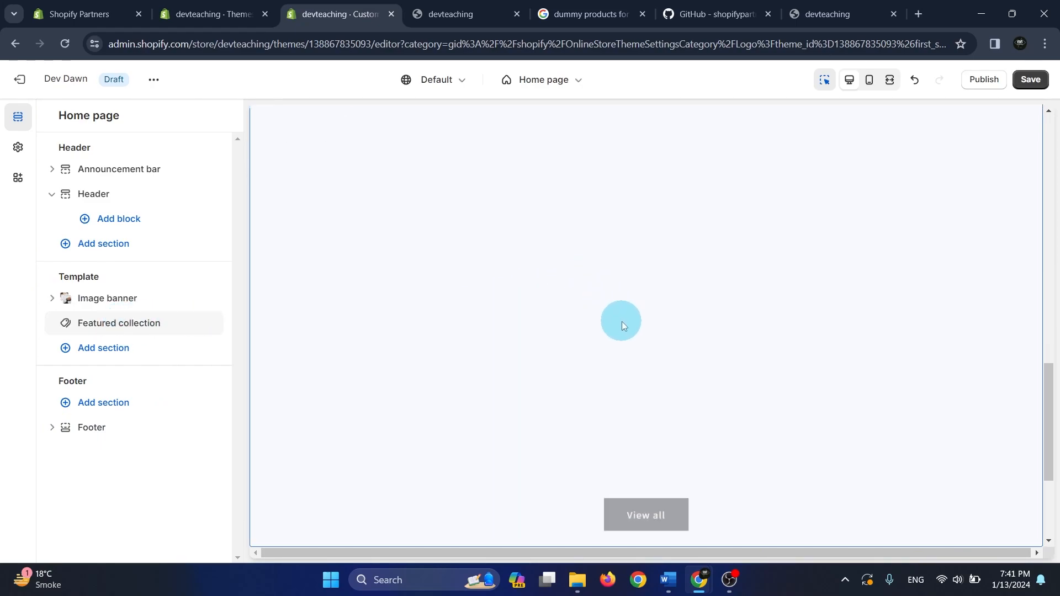
left_click(130, 329)
scroll(164, 328, "down", 4)
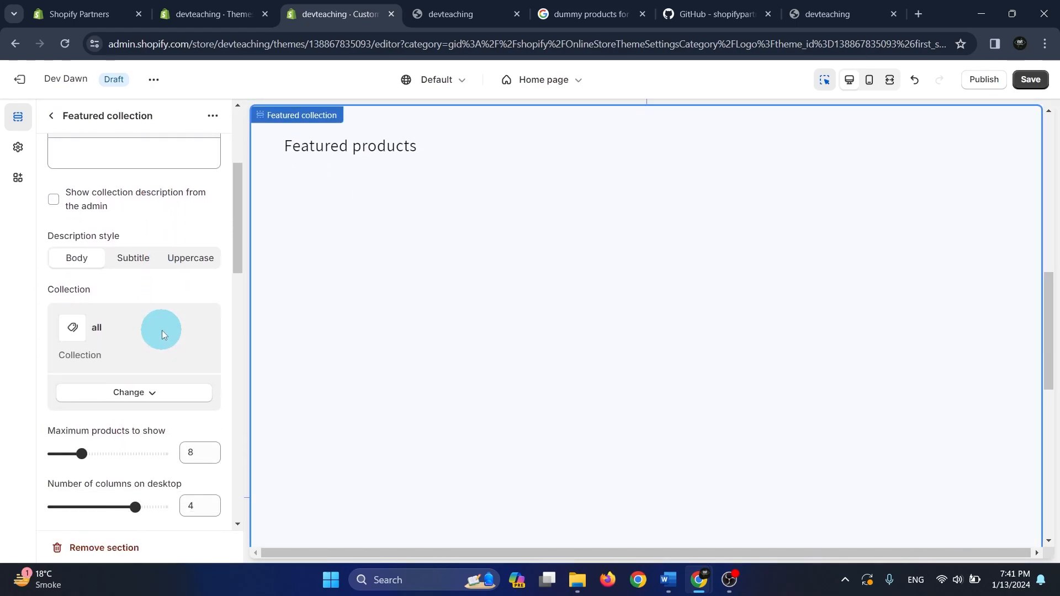
scroll(499, 330, "up", 4)
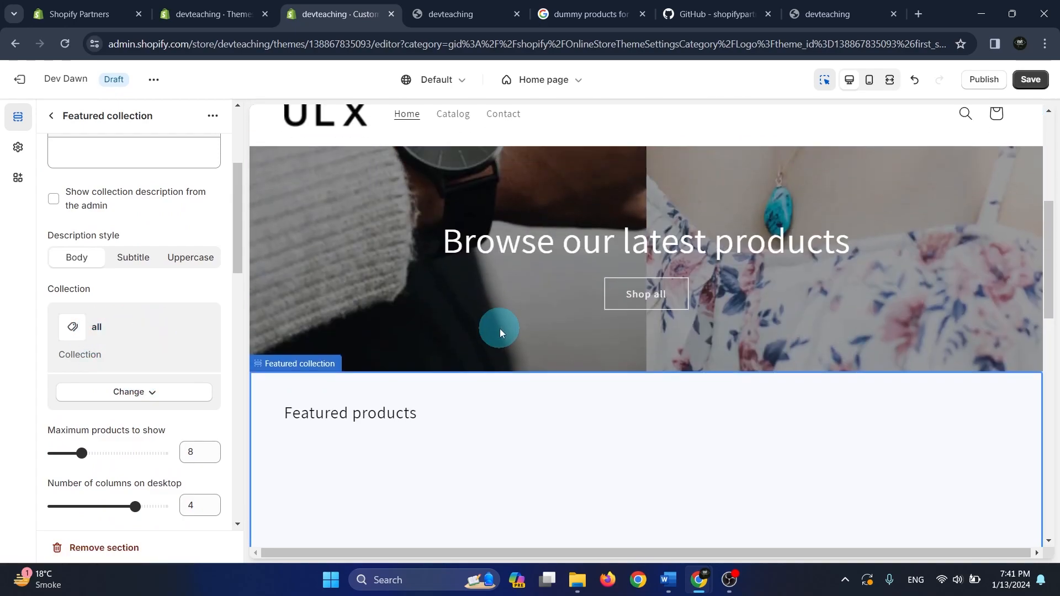
scroll(499, 330, "down", 7)
scroll(500, 329, "up", 6)
scroll(124, 338, "up", 4)
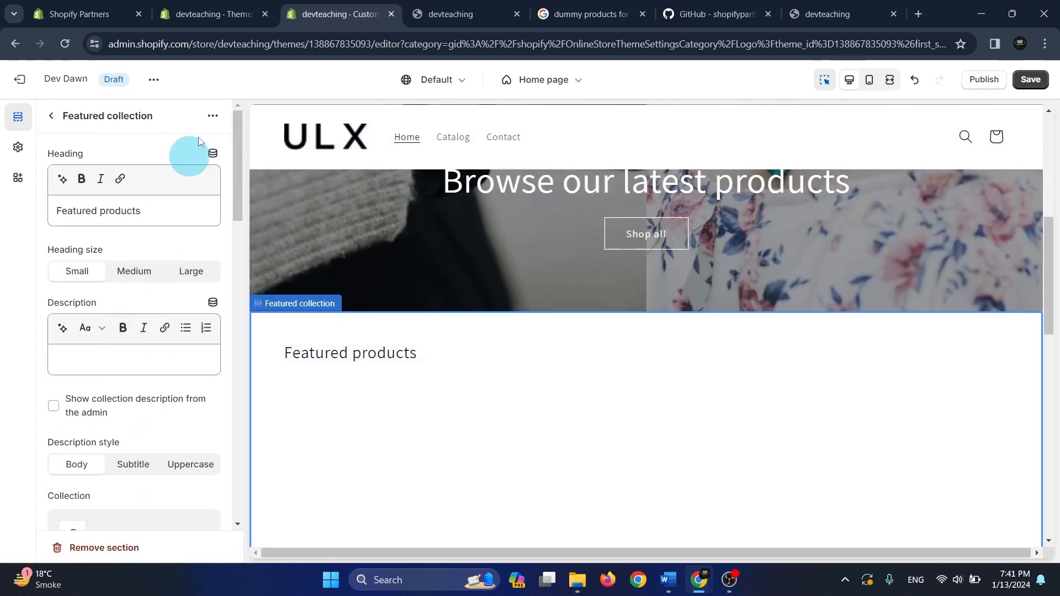
Save the theme changes, reload the editor and switch to the open Dev Dawn store preview page
left_click(1032, 80)
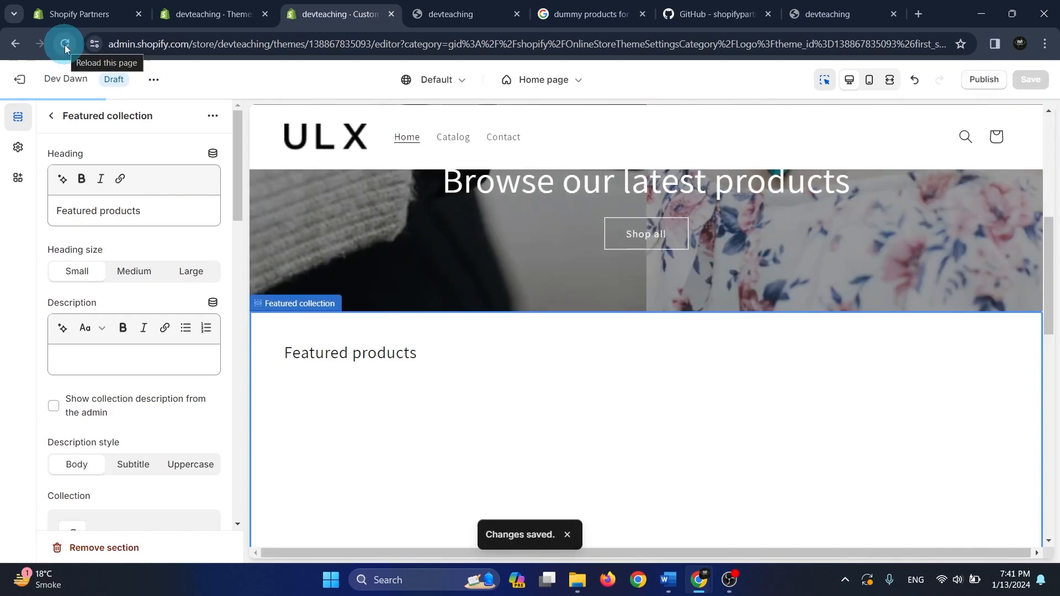
left_click(64, 45)
left_click(154, 80)
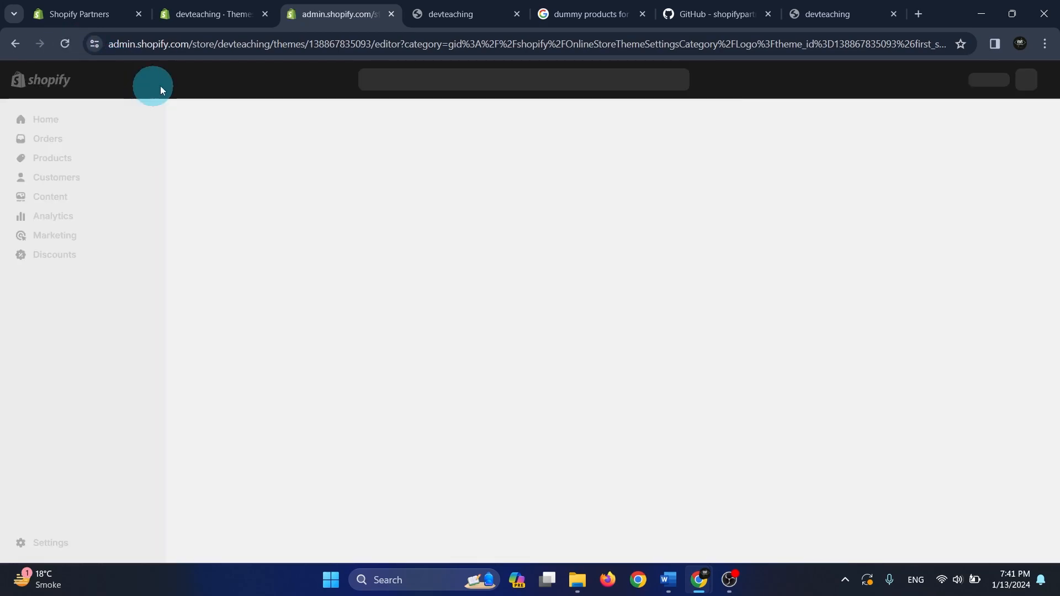
left_click(485, 6)
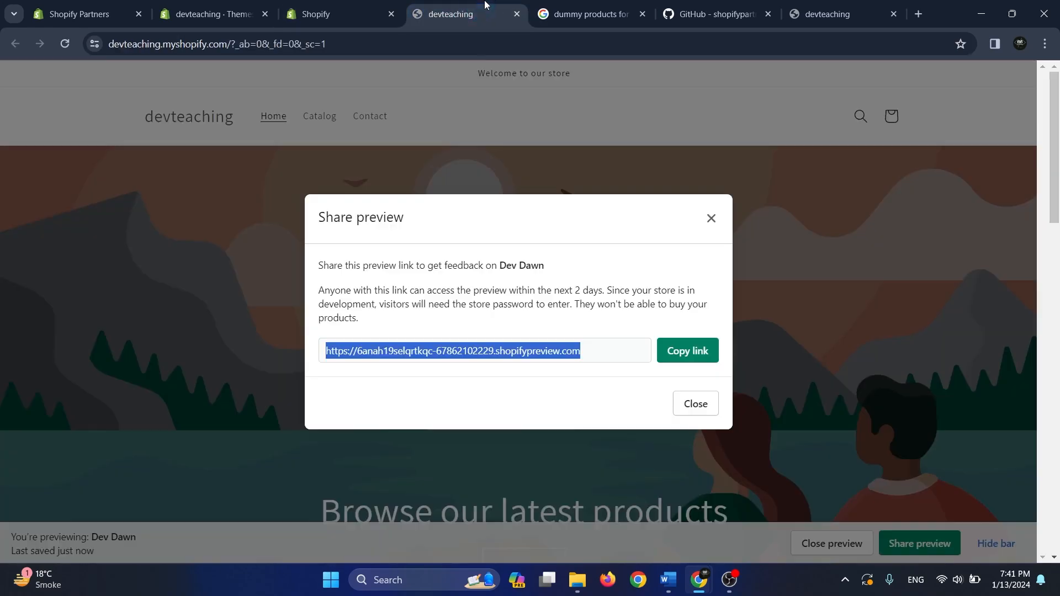
Copy the Dev Dawn share-preview link and load it in the current browser tab
left_click(688, 353)
left_click(367, 43)
key("ctrl+v")
key("Return")
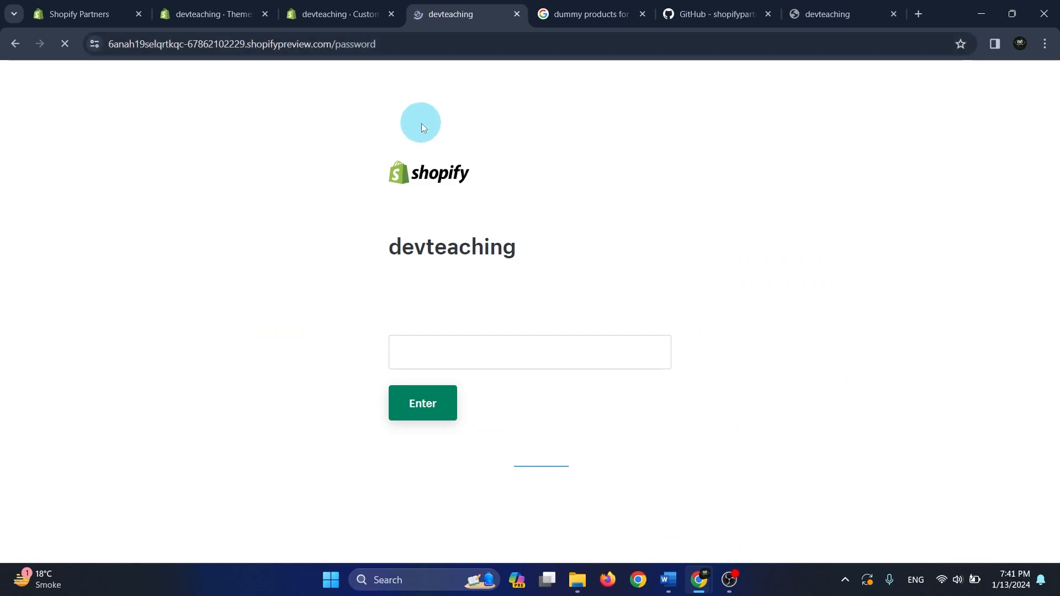
Open the store password settings from the Themes page, replace the store access password with a new one and save it
left_click(331, 14)
left_click(232, 14)
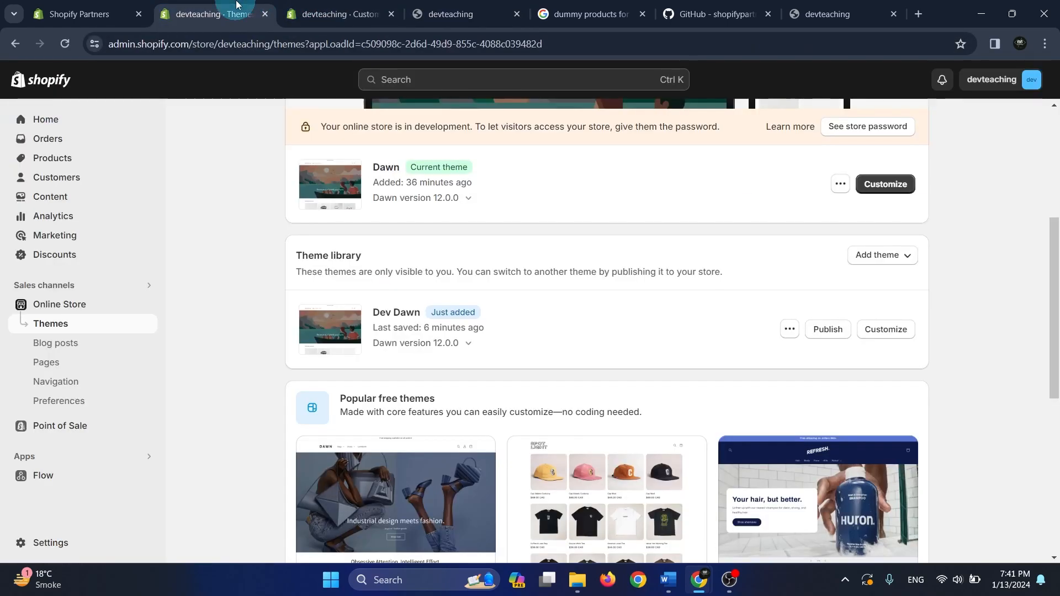
scroll(534, 269, "up", 4)
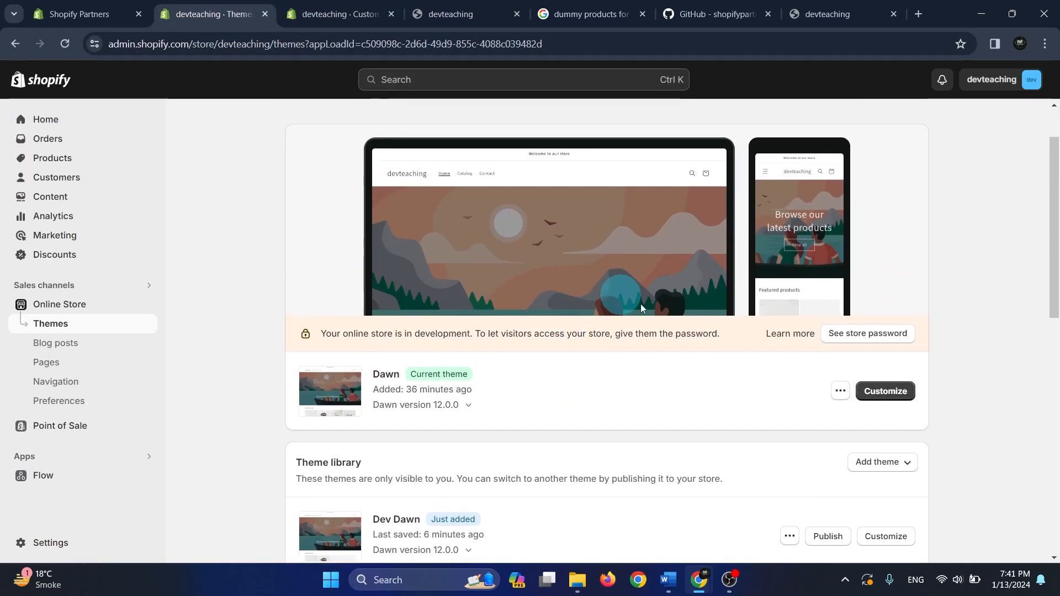
left_click(886, 334)
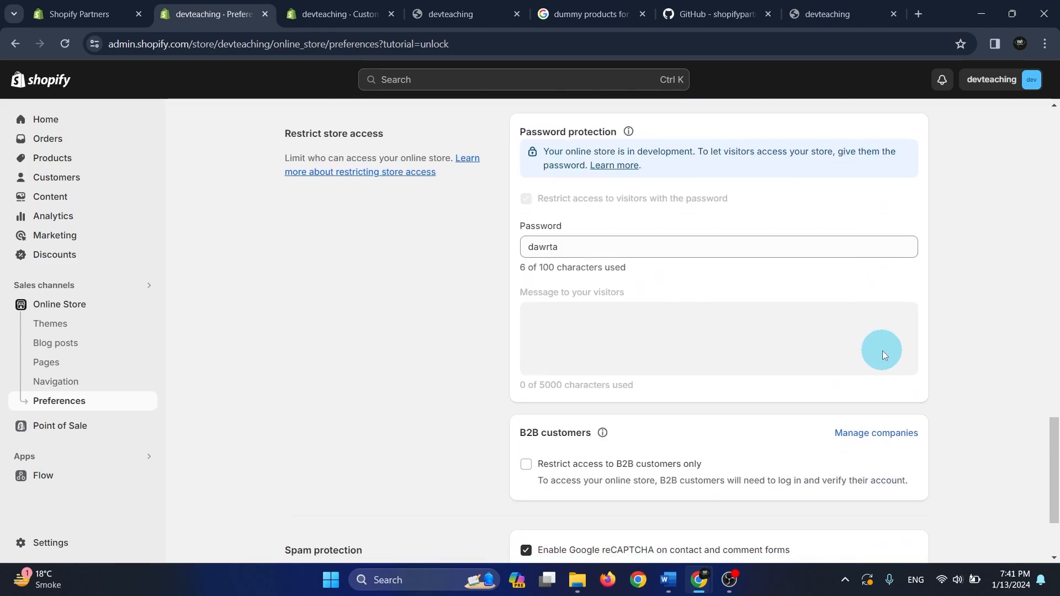
left_click(604, 248)
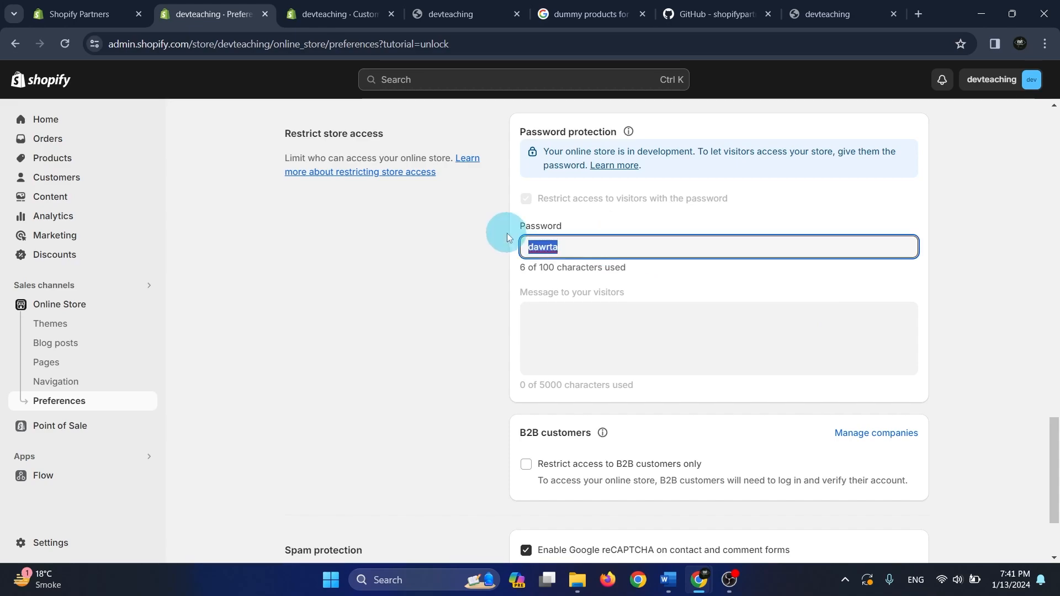
type("12345")
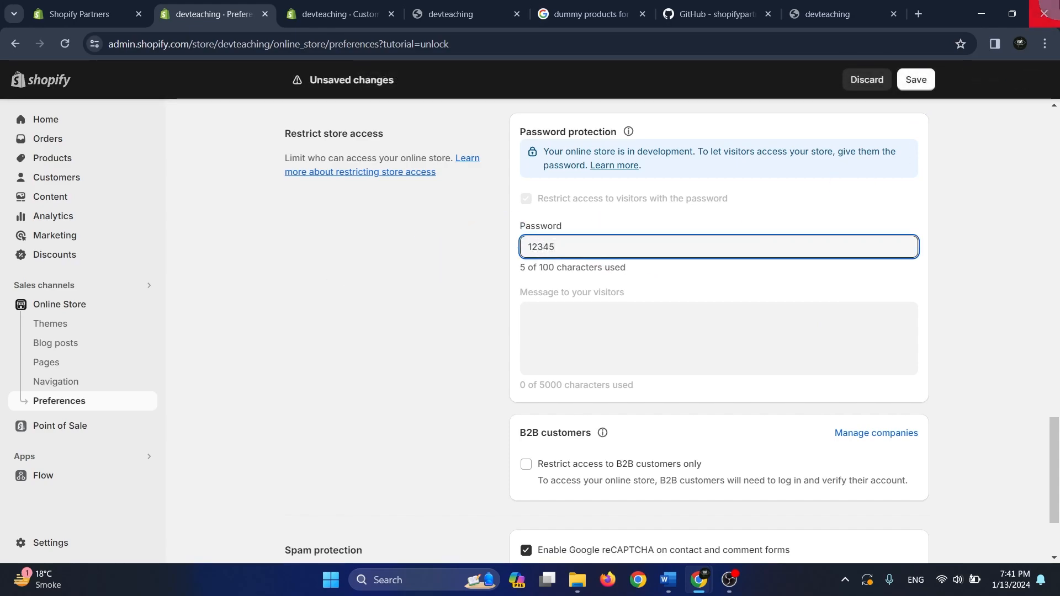
left_click(915, 79)
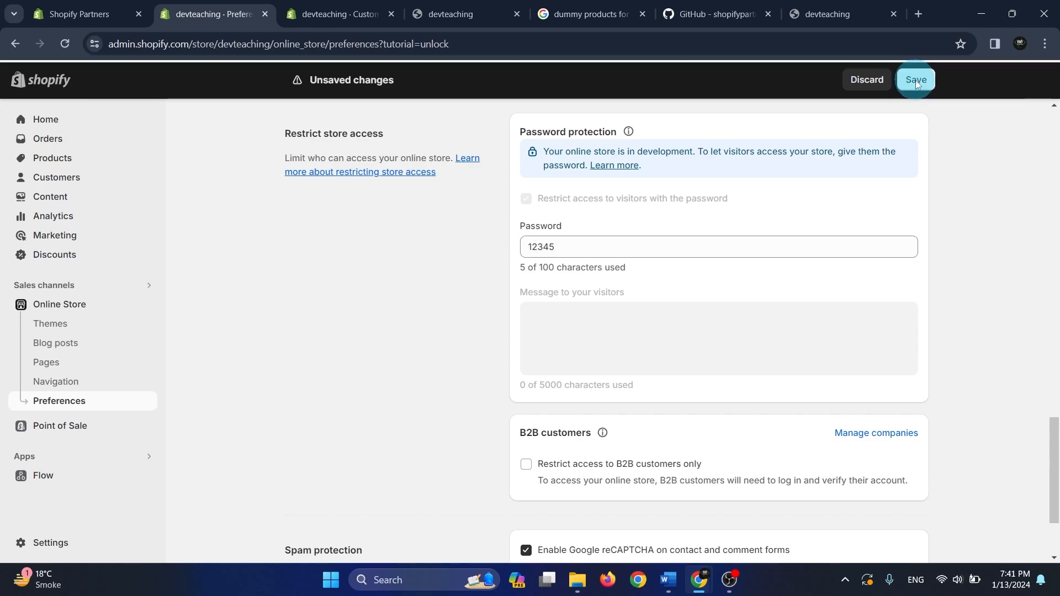
Try to enter the shared preview with the new store password, and close that preview tab
left_click(451, 14)
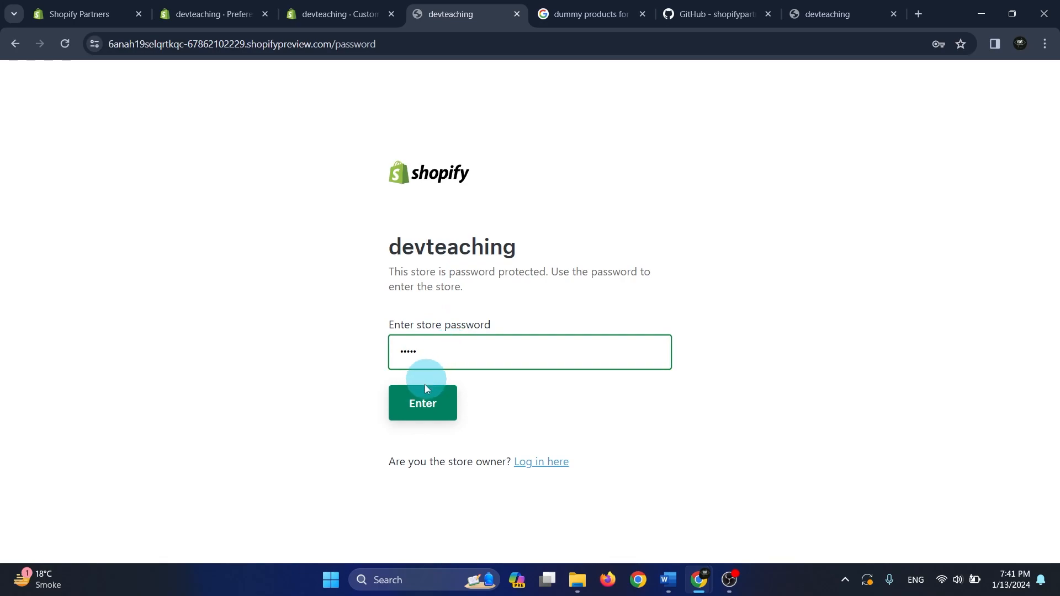
left_click(424, 403)
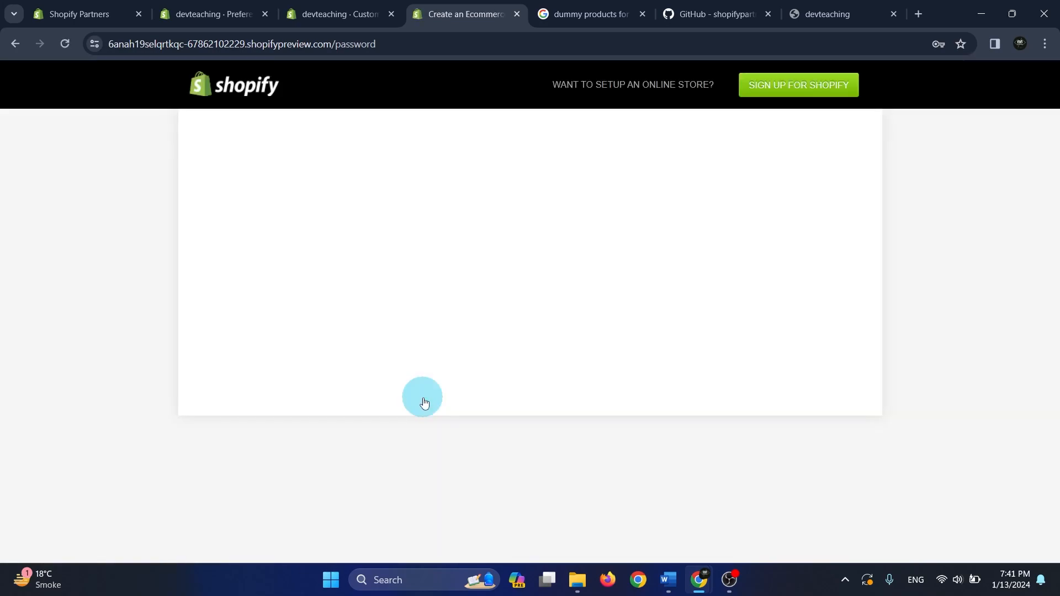
left_click(379, 8)
left_click(472, 6)
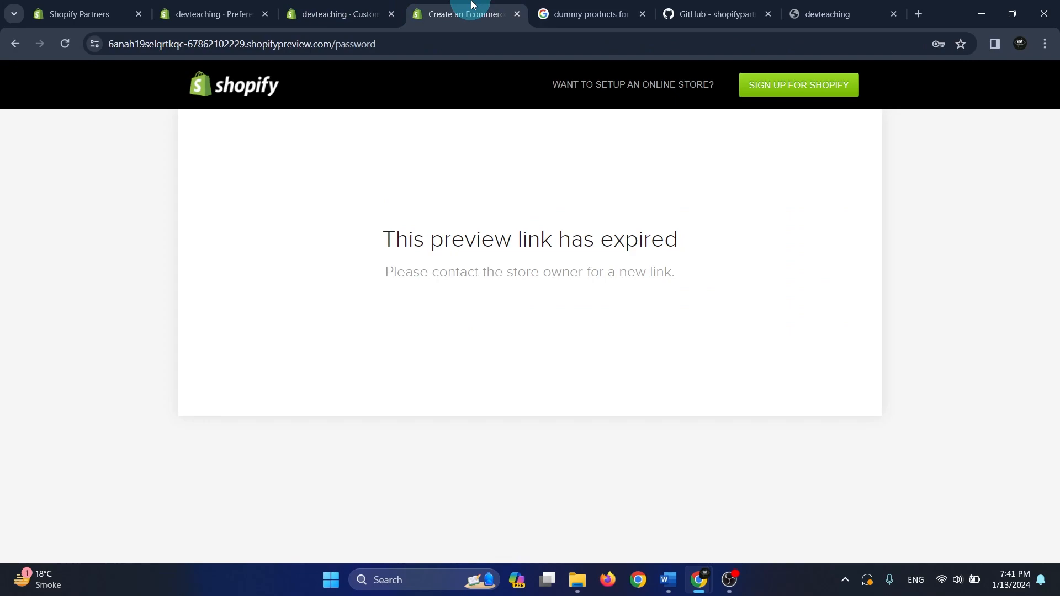
left_click(517, 14)
Open a fresh preview of Dev Dawn from the theme editor and look through the banner and product list
left_click(340, 13)
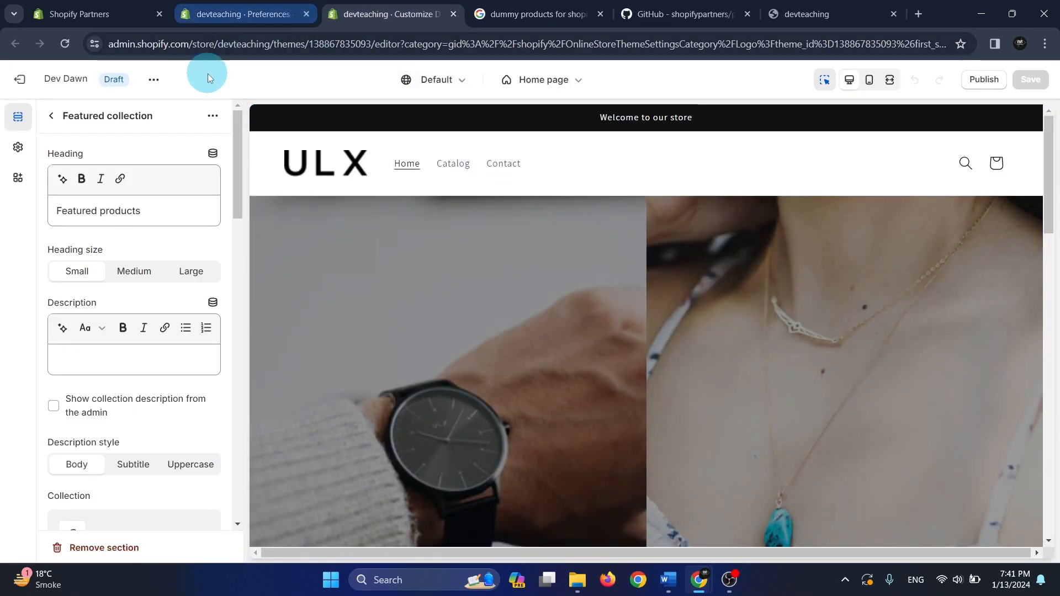
left_click(152, 79)
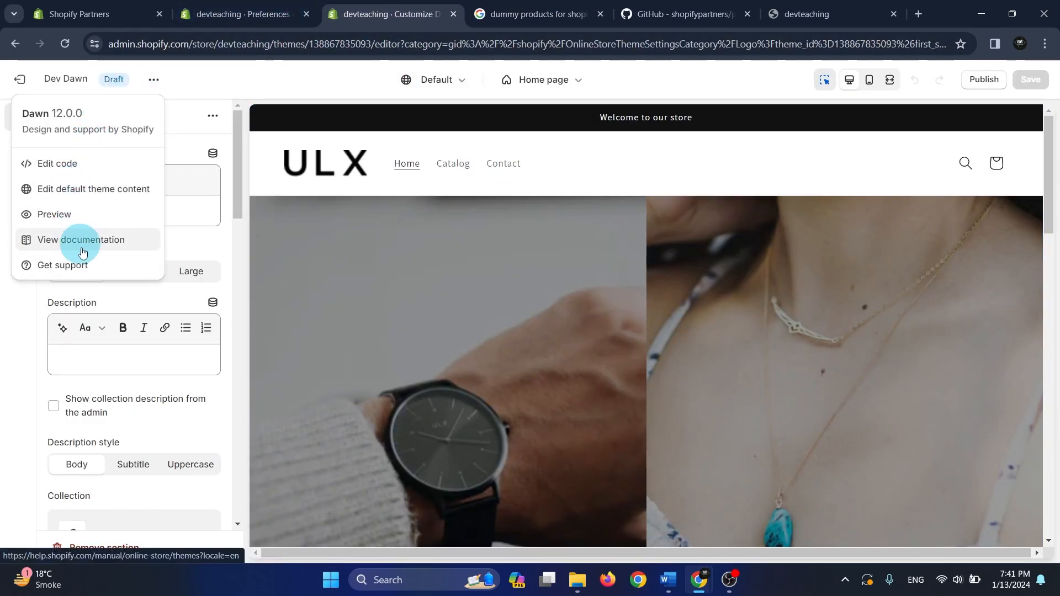
left_click(66, 214)
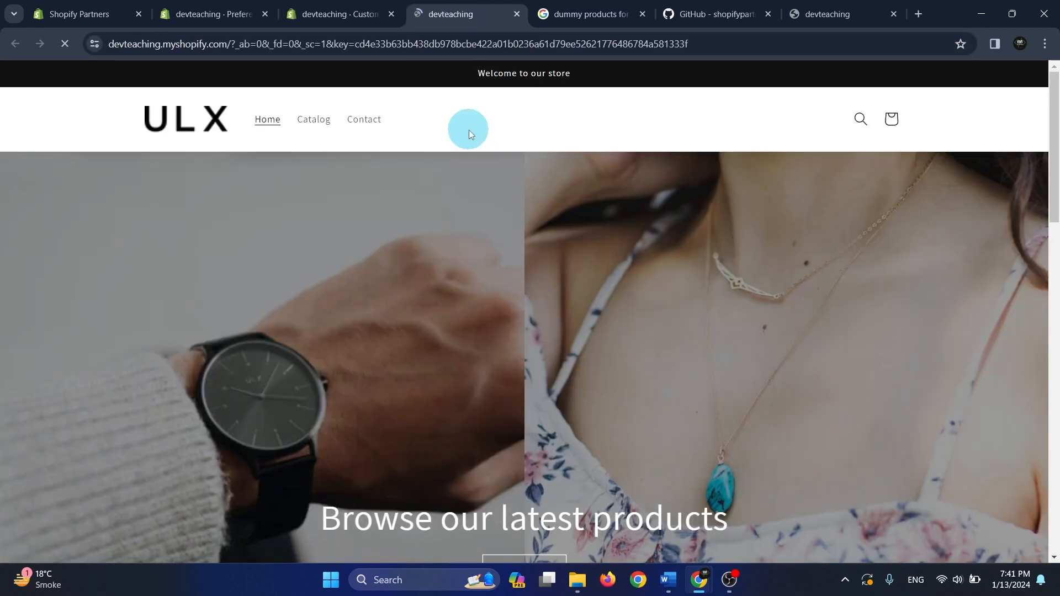
scroll(730, 352, "down", 10)
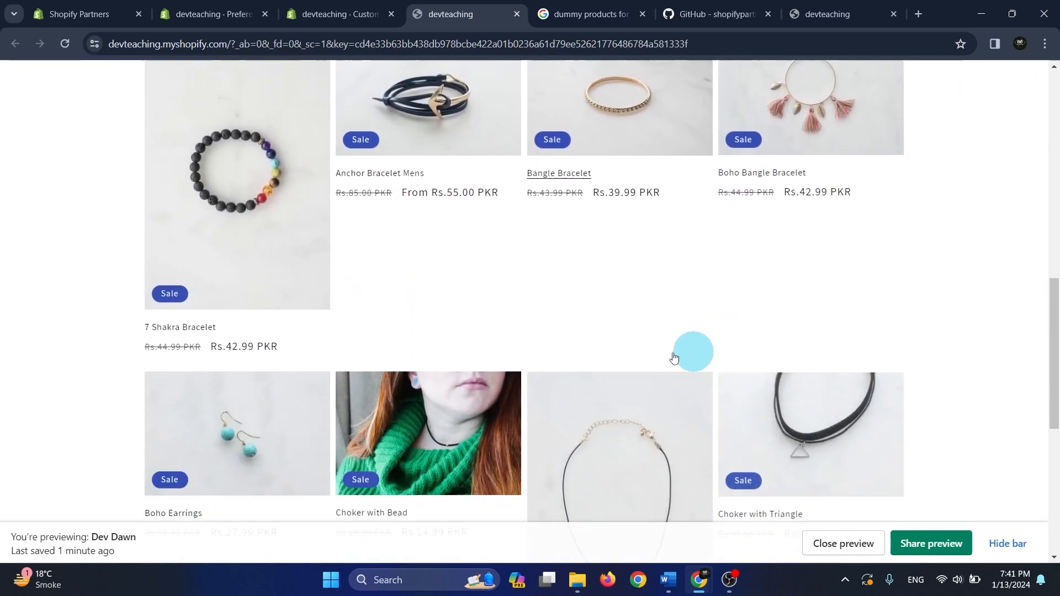
scroll(356, 284, "up", 10)
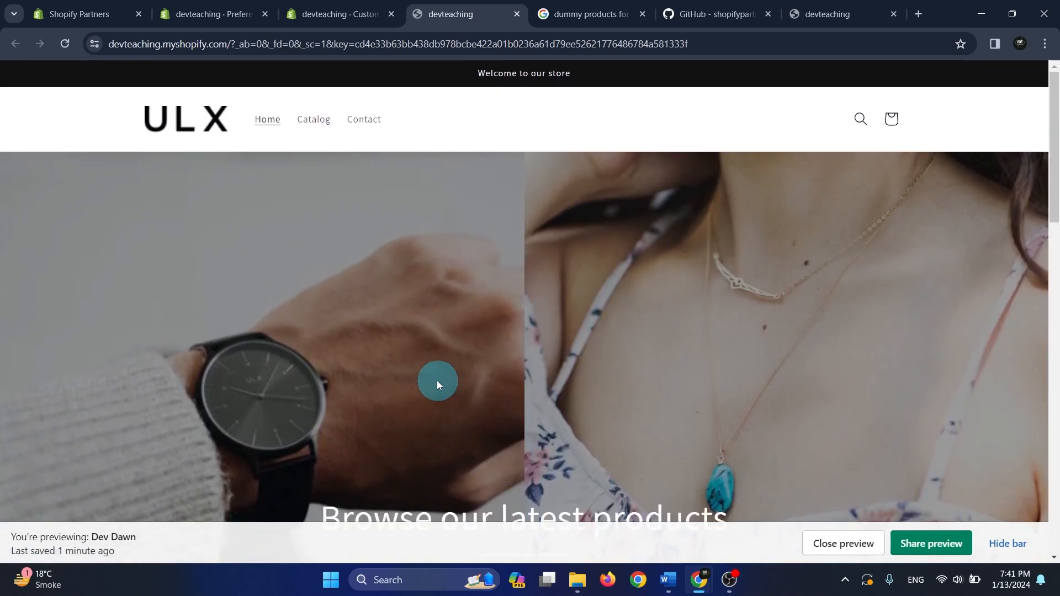
Return to the theme editor and set the Featured collection section's heading size to Medium
left_click(335, 5)
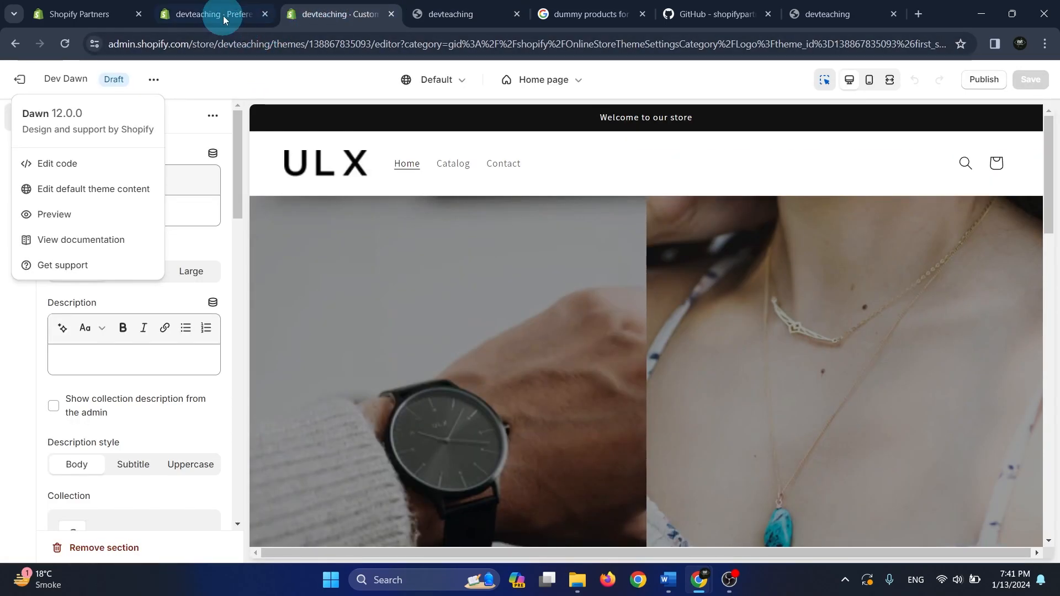
left_click(228, 105)
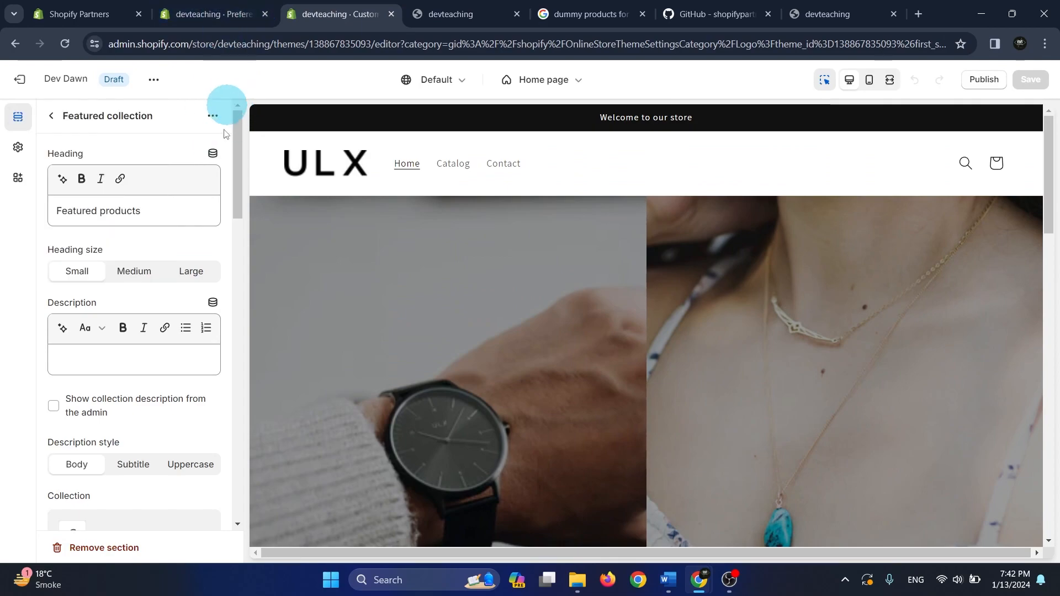
scroll(163, 329, "down", 2)
left_click(154, 334)
scroll(150, 332, "up", 2)
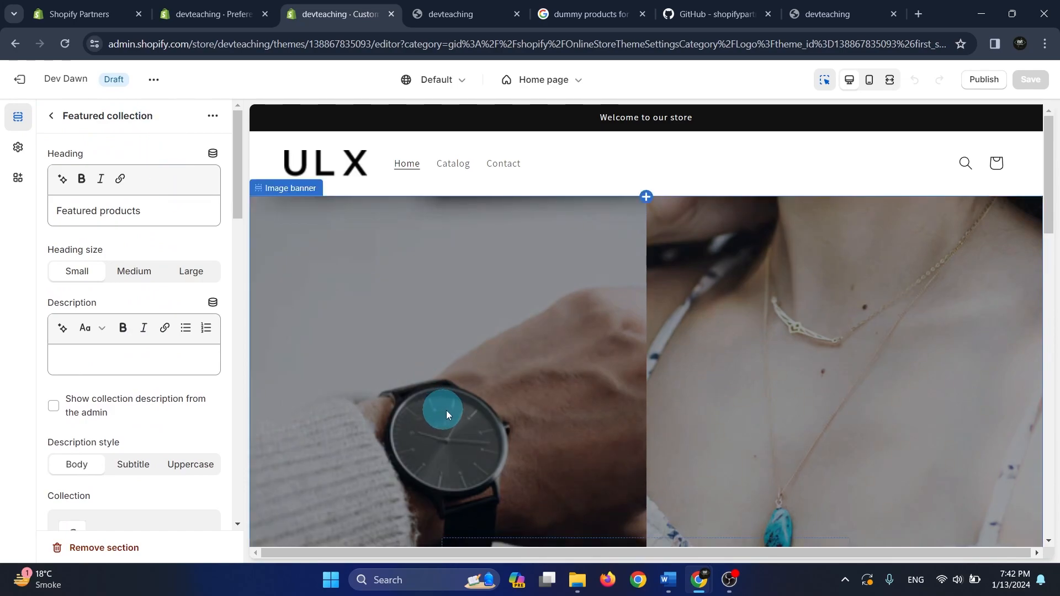
scroll(470, 415, "down", 6)
scroll(491, 434, "up", 5)
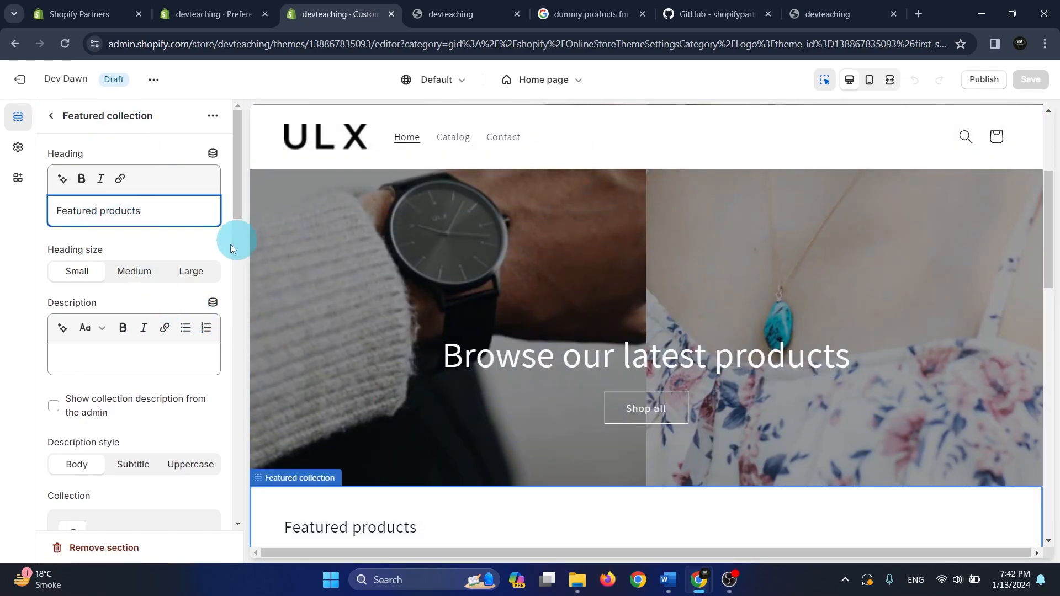
scroll(394, 350, "down", 4)
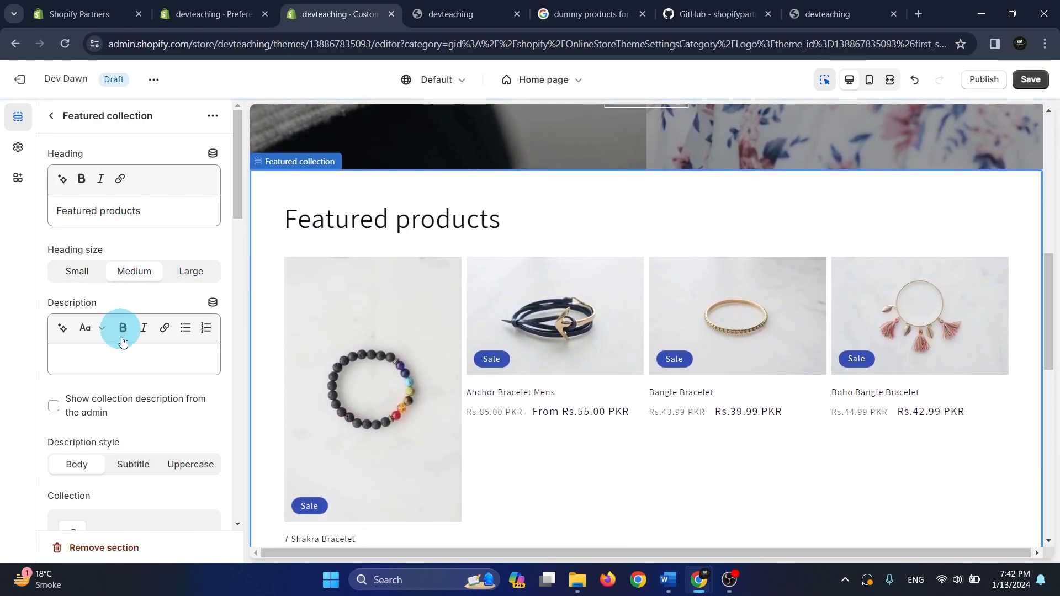
Look at the collections available for the Featured collection section and leave the selection without changing it
left_click_drag(240, 197, 239, 225)
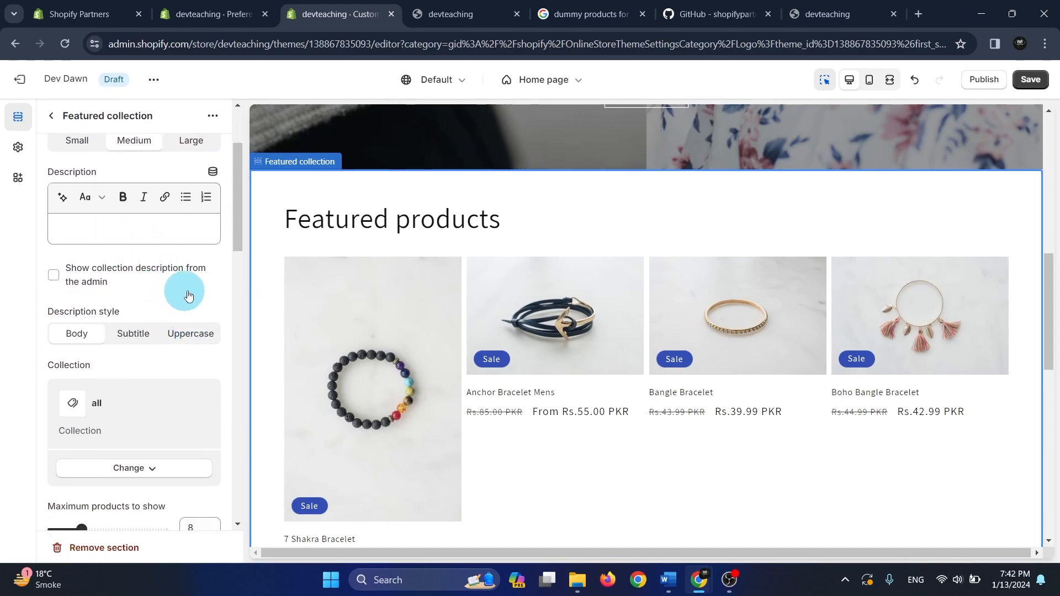
left_click_drag(232, 239, 215, 283)
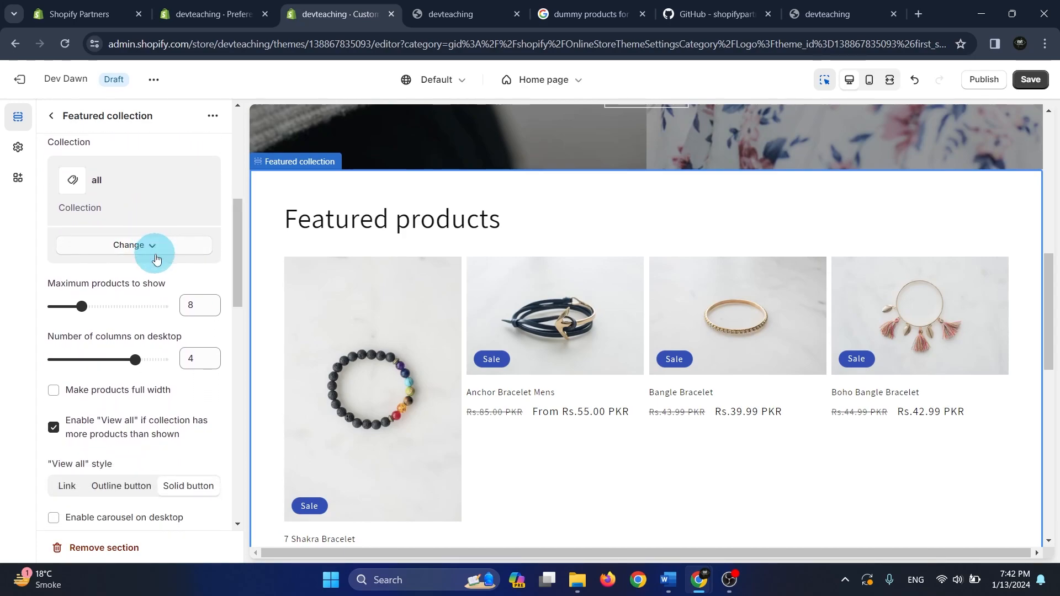
left_click(143, 245)
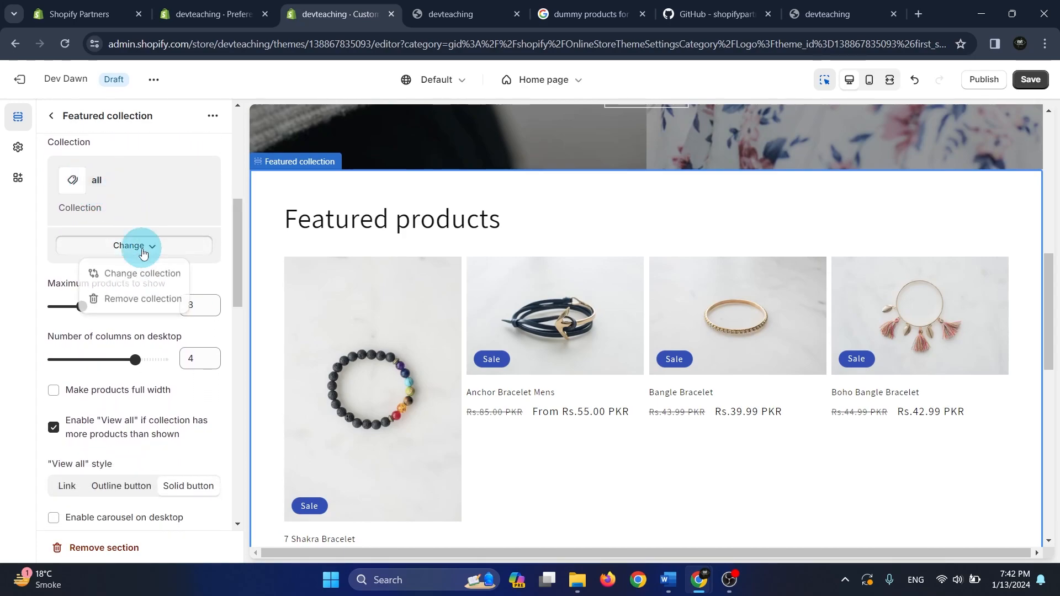
left_click(150, 283)
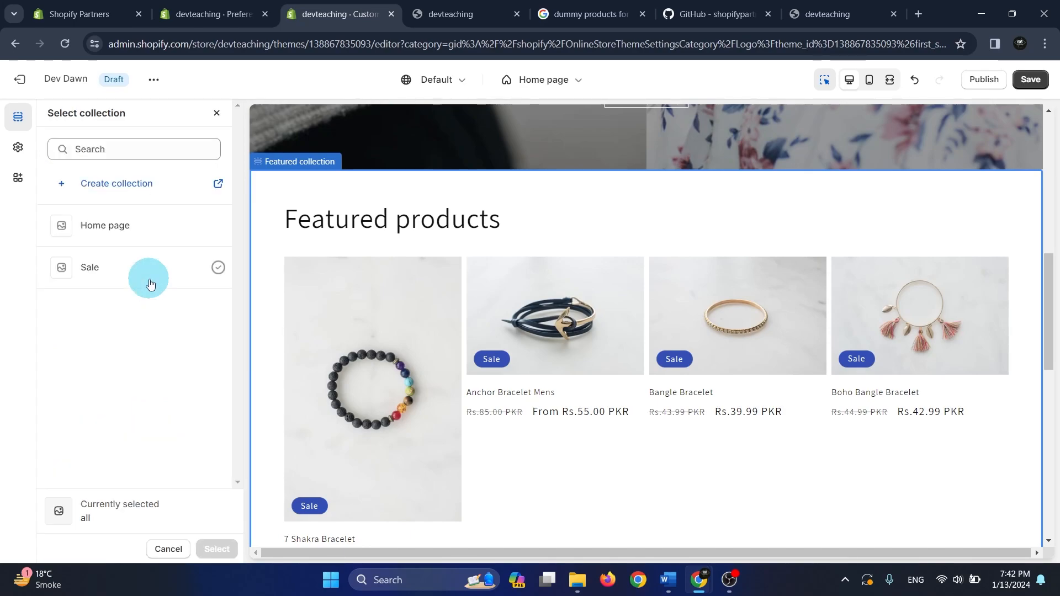
left_click(68, 98)
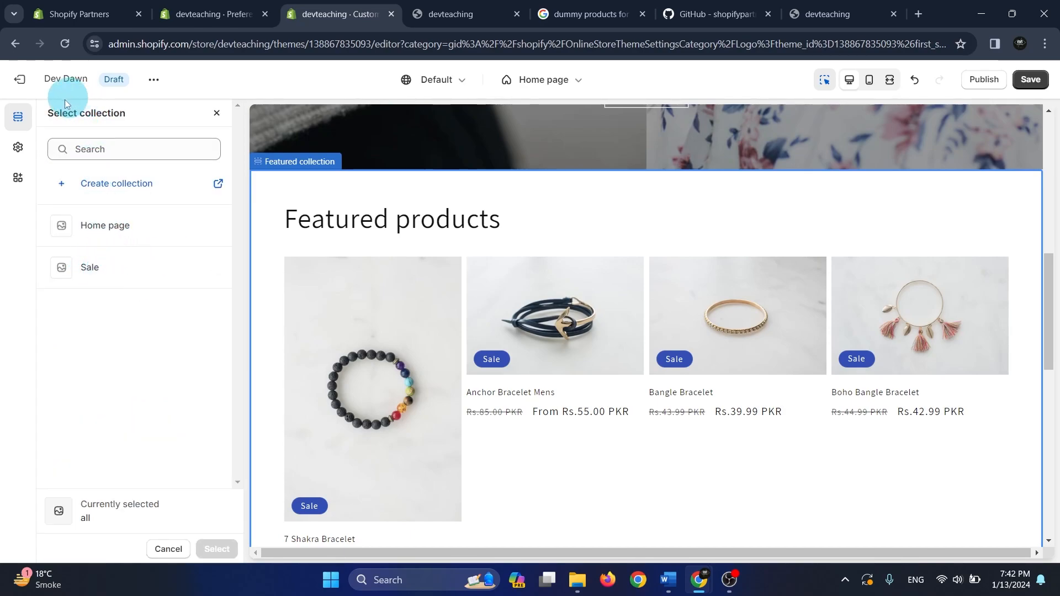
left_click(217, 113)
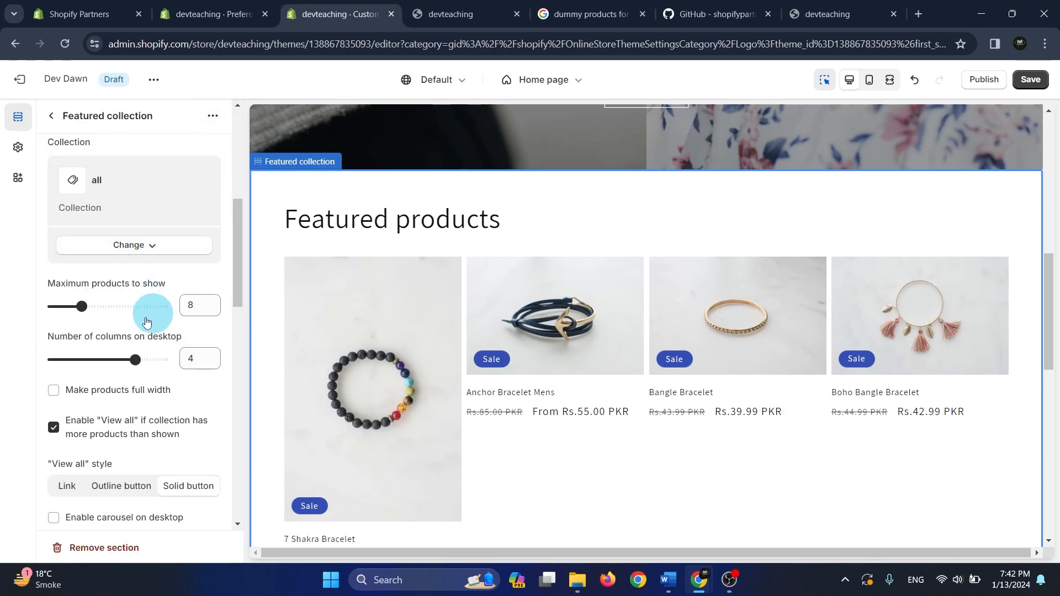
Try a maximum of 7 products in the Featured collection, check the store preview and restore the maximum to 8
scroll(748, 339, "down", 6)
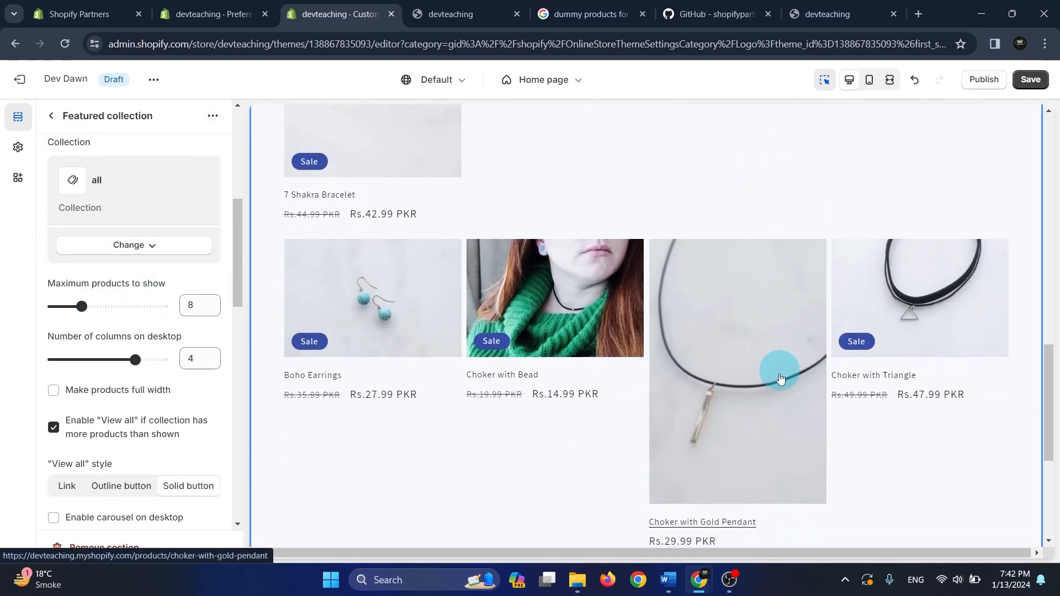
scroll(774, 381, "down", 3)
scroll(770, 385, "up", 4)
scroll(123, 326, "up", 3)
scroll(117, 364, "down", 3)
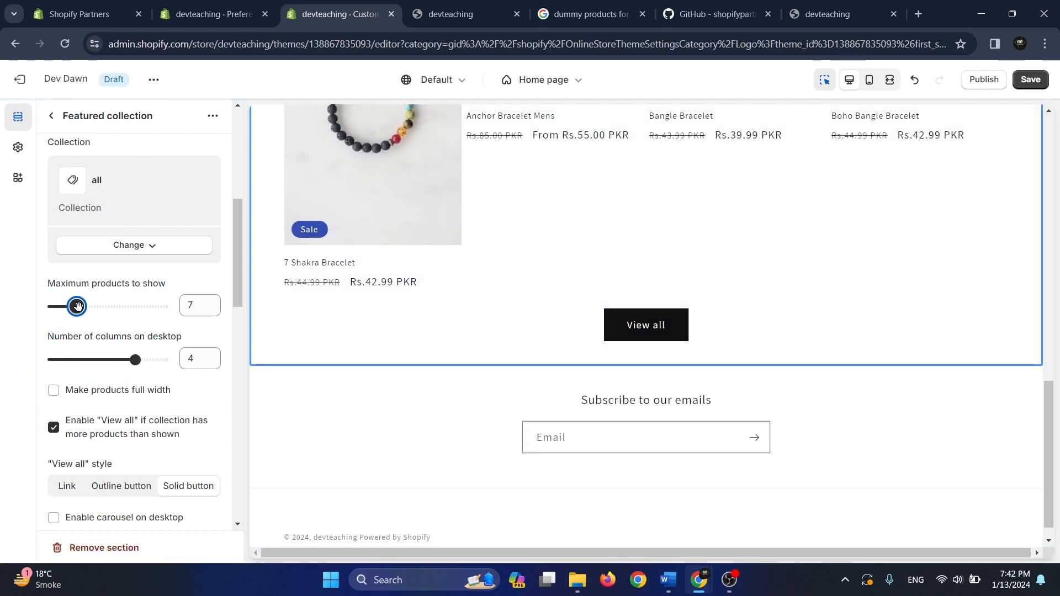
scroll(679, 362, "down", 5)
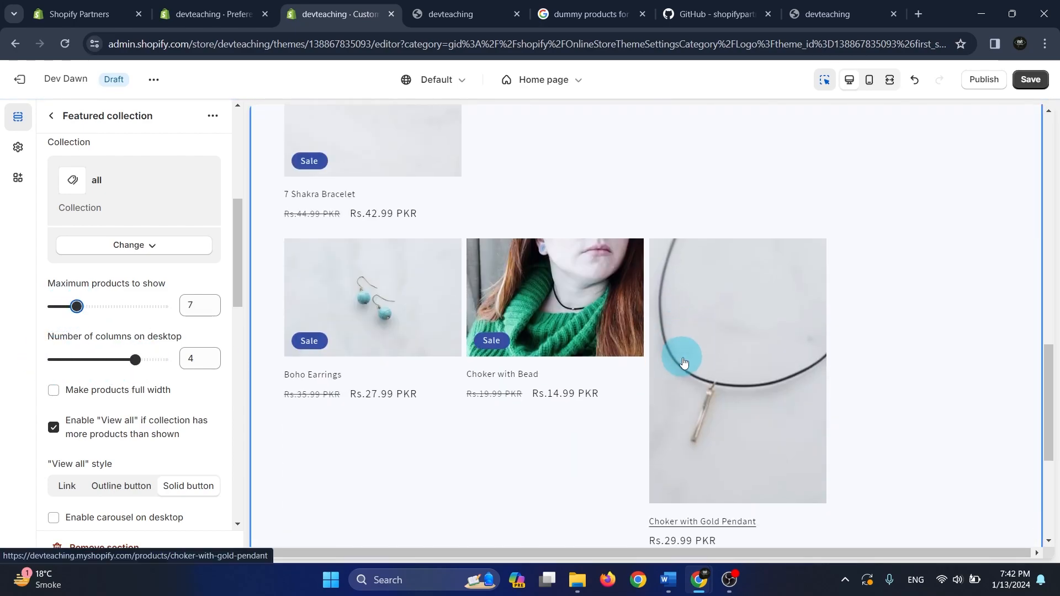
scroll(666, 368, "up", 1)
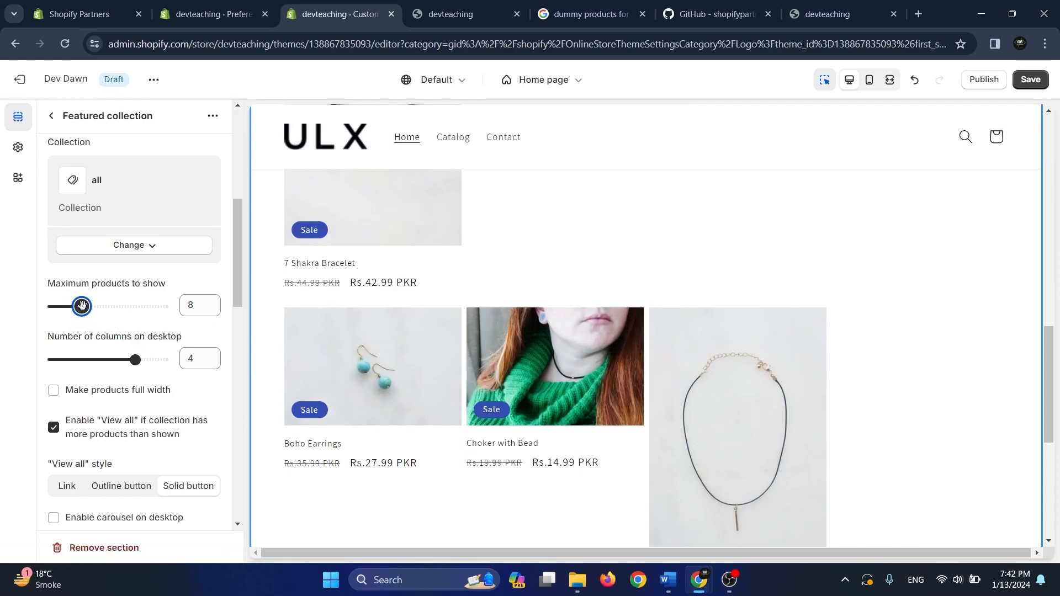
left_click_drag(86, 306, 81, 306)
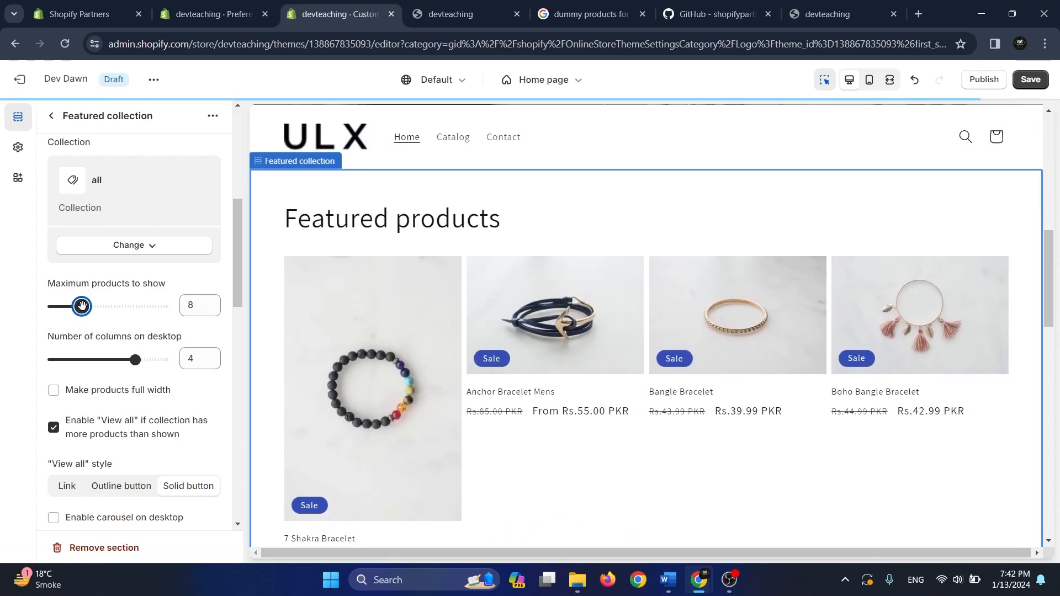
Try 3 desktop columns for the Featured collection, check the product grid and restore 4 columns
left_click_drag(238, 239, 235, 278)
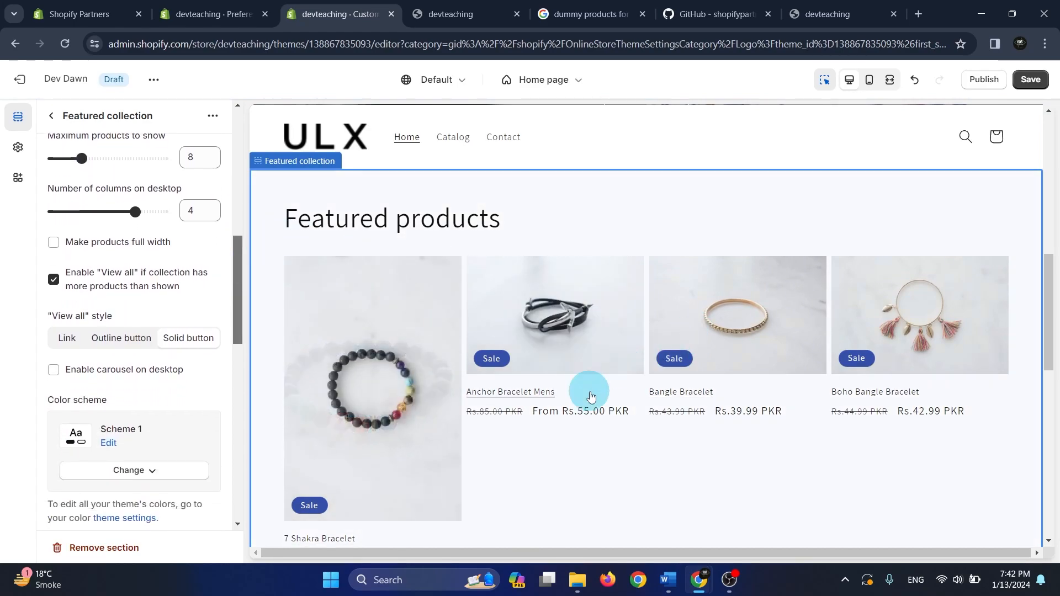
scroll(600, 390, "up", 2)
scroll(142, 295, "up", 1)
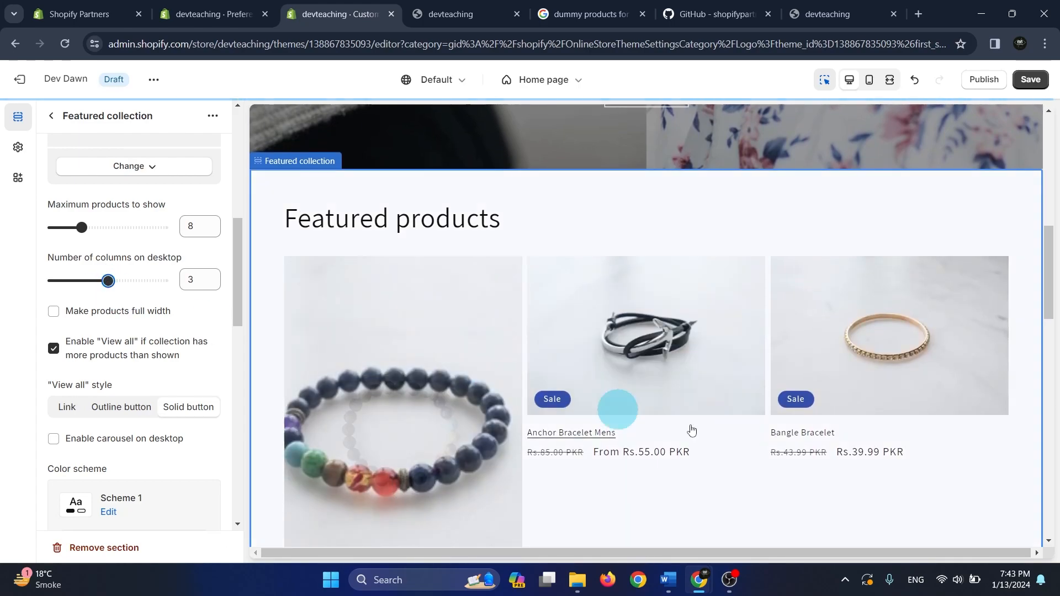
scroll(748, 442, "down", 10)
scroll(754, 452, "up", 5)
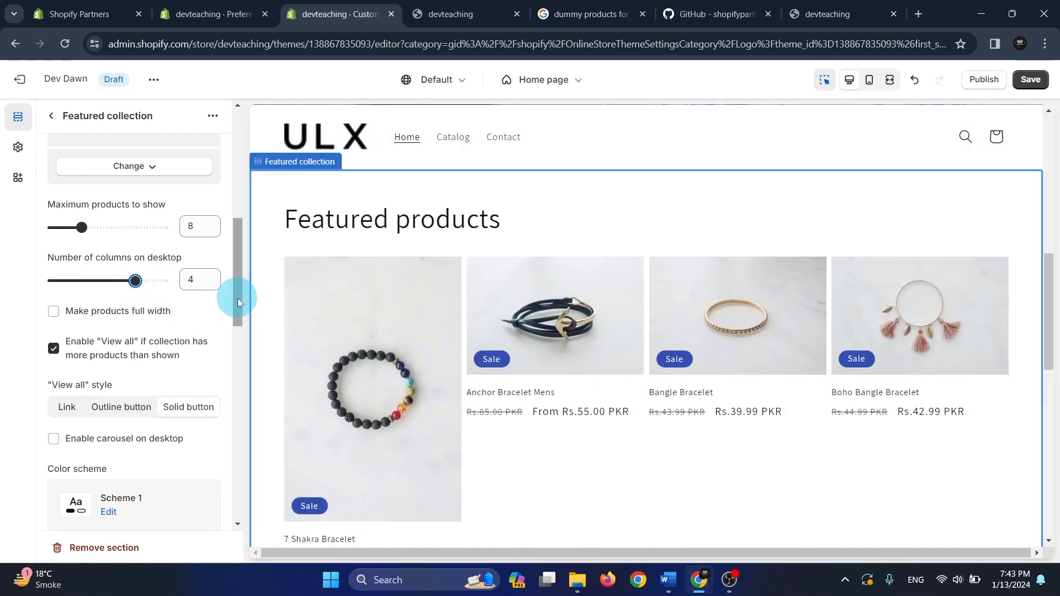
Make the products in the Featured collection section full width
left_click_drag(237, 299, 228, 313)
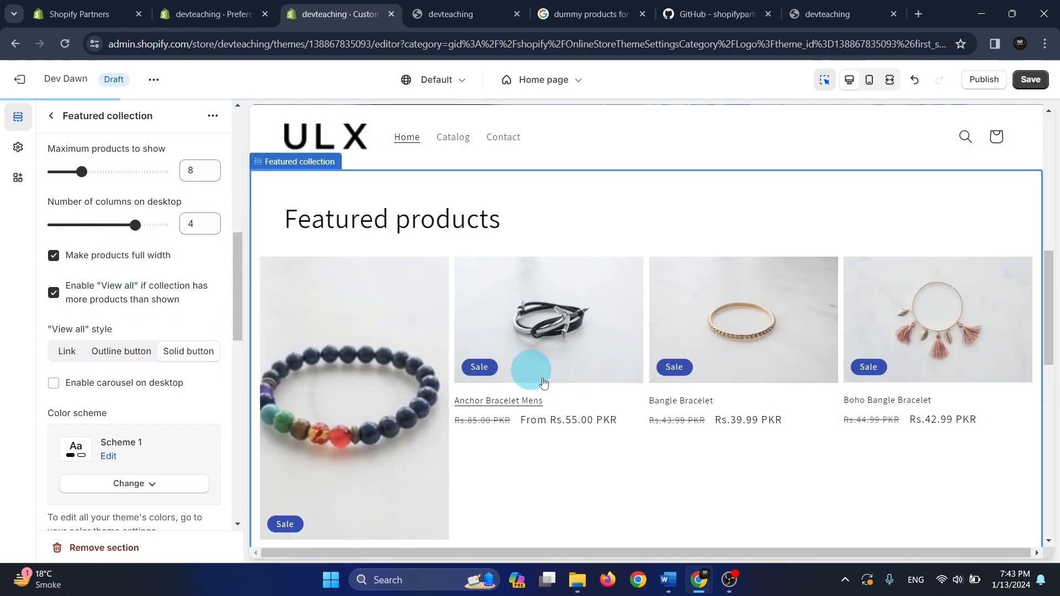
Check the full-width product grid in the preview and turn off full width for the Featured collection's products
scroll(741, 411, "down", 4)
scroll(743, 418, "up", 5)
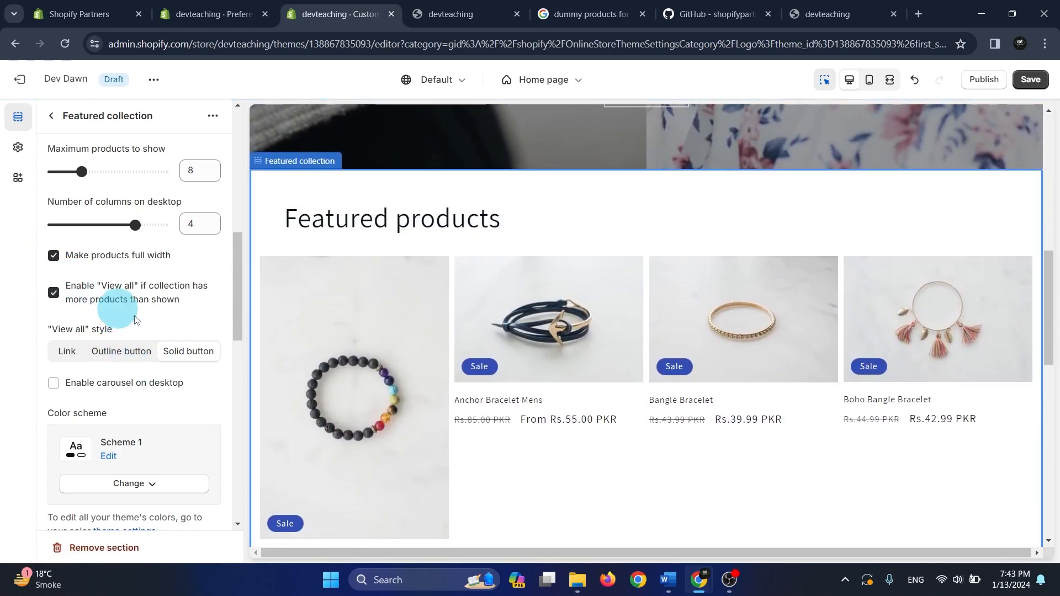
left_click(54, 257)
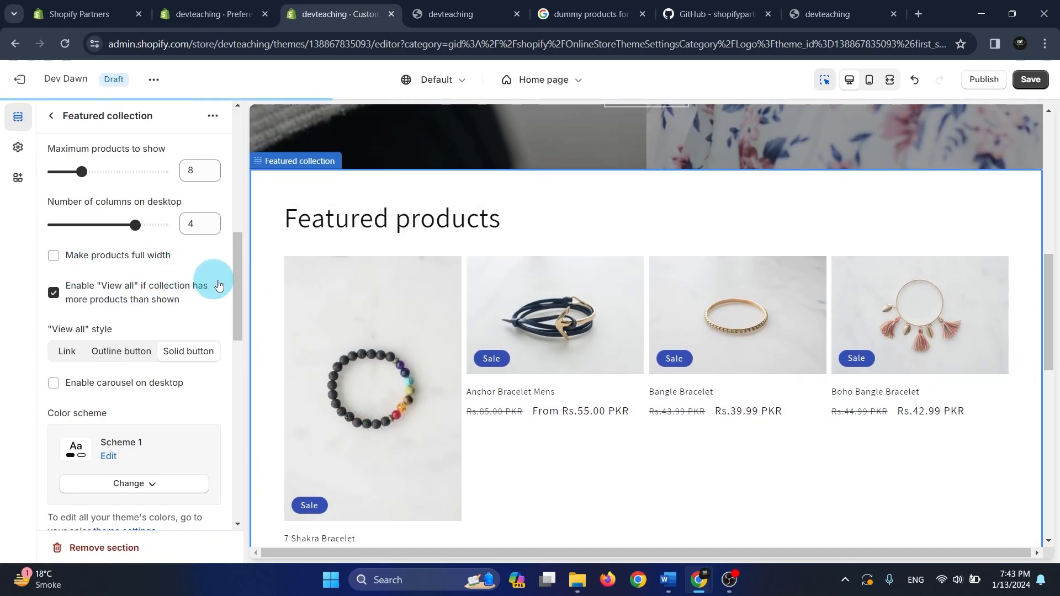
Try the link and outline button styles for "View all", check them in the preview and restore the solid button
left_click_drag(236, 277, 234, 286)
scroll(604, 456, "down", 10)
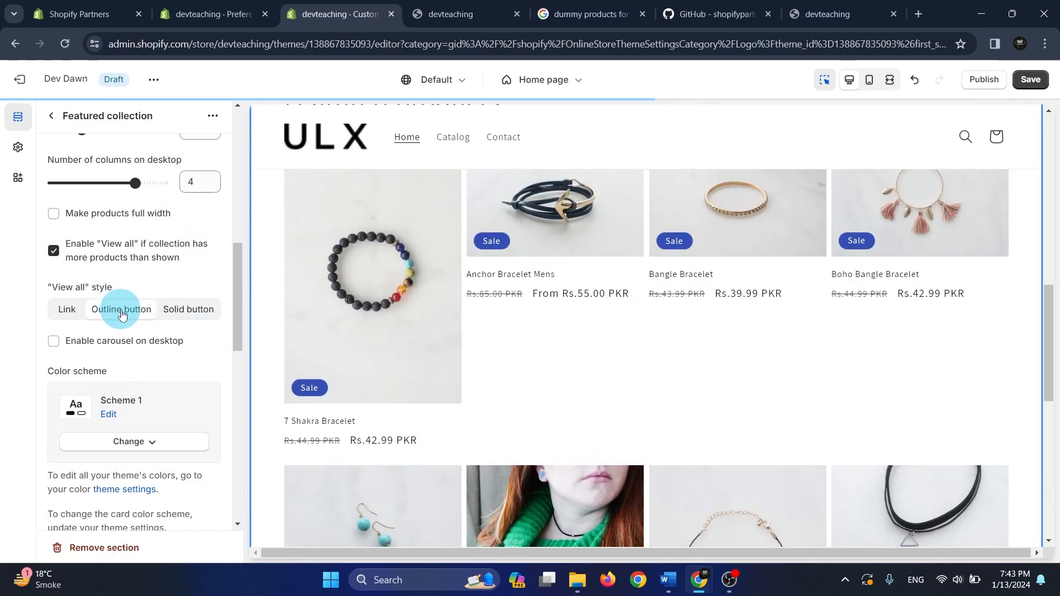
scroll(861, 465, "down", 10)
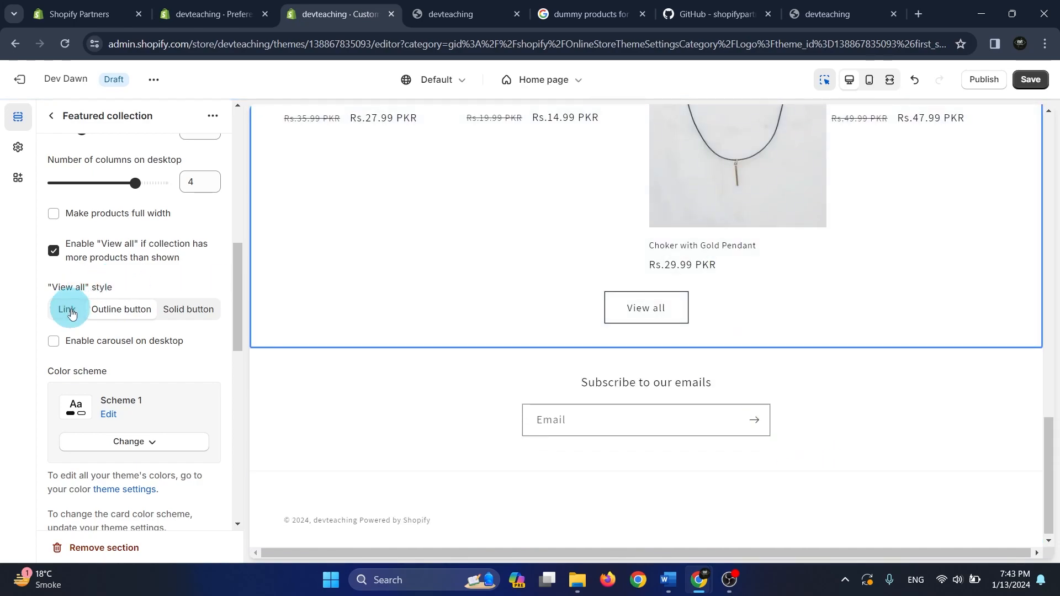
scroll(634, 436, "down", 10)
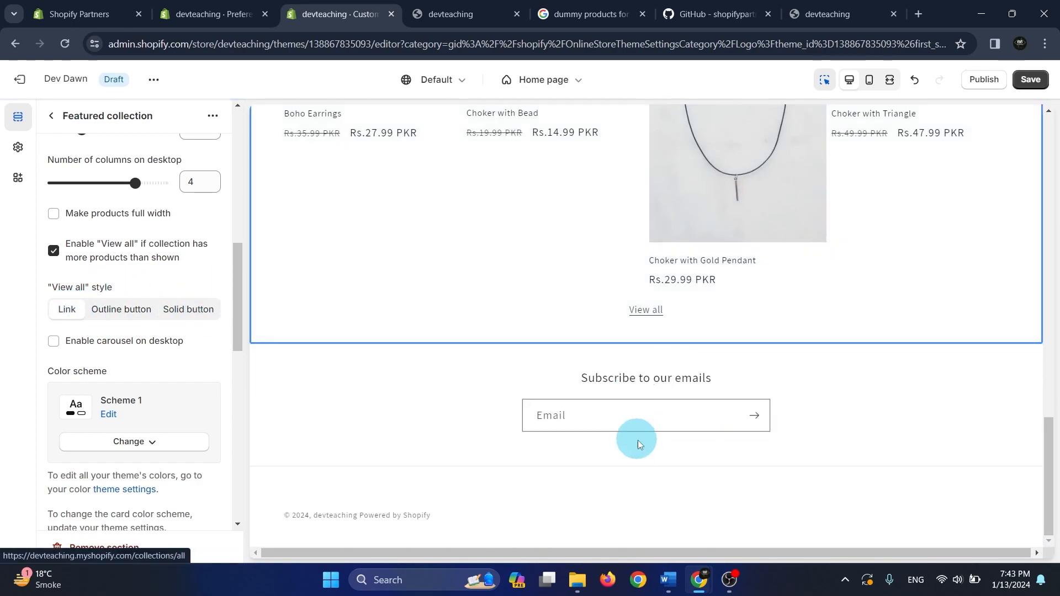
left_click(121, 308)
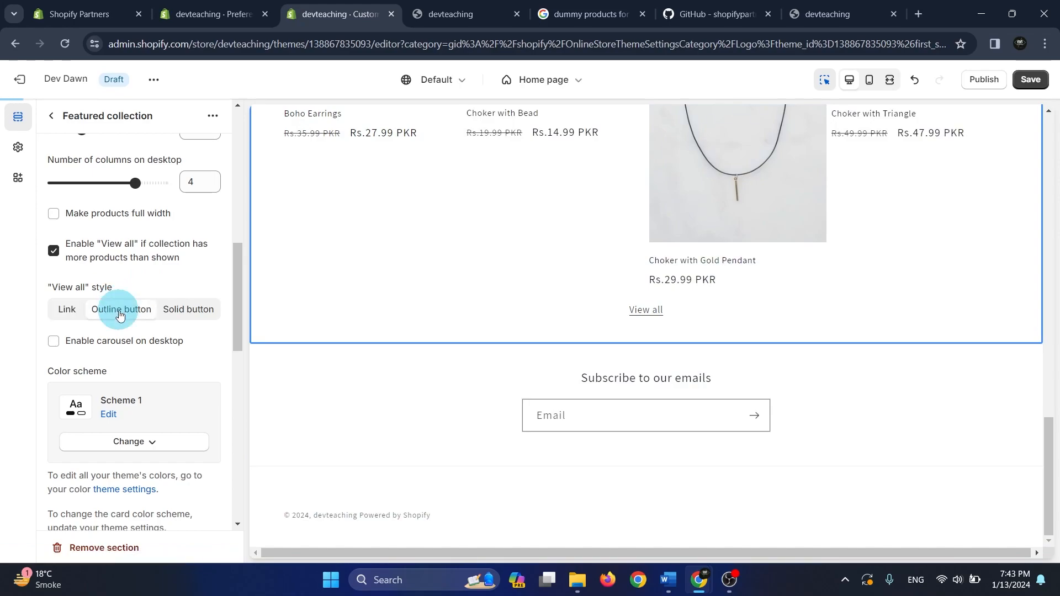
scroll(792, 415, "down", 10)
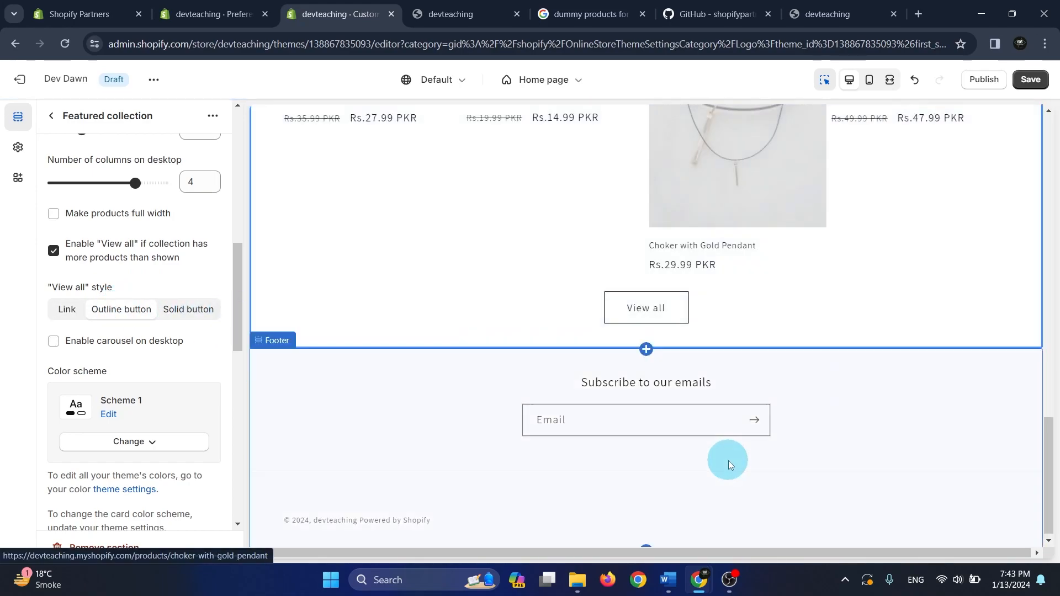
left_click(185, 308)
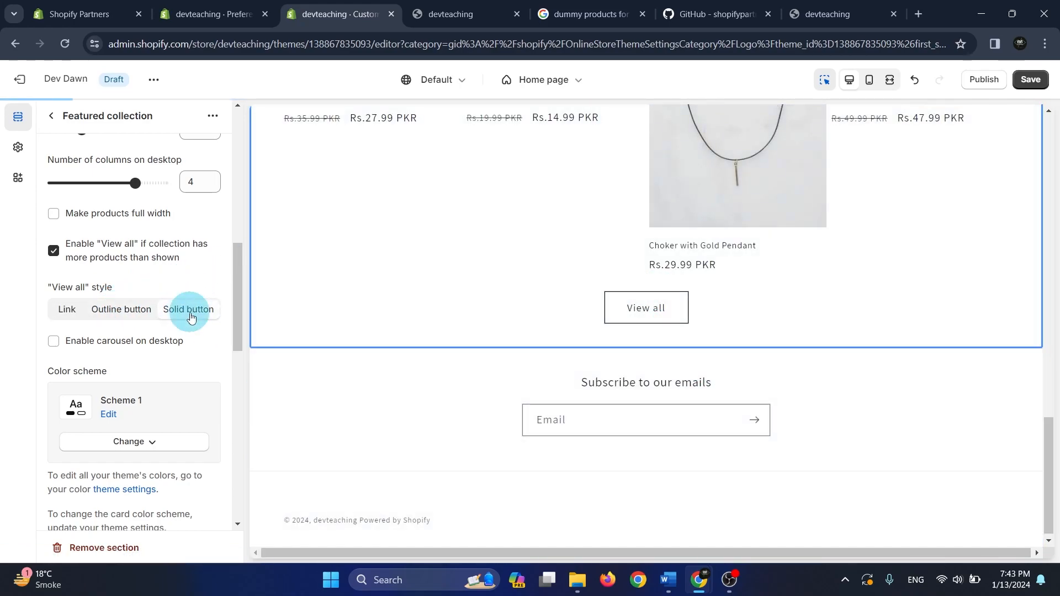
Change the Featured collection's color scheme to Scheme 4
left_click_drag(237, 301, 237, 327)
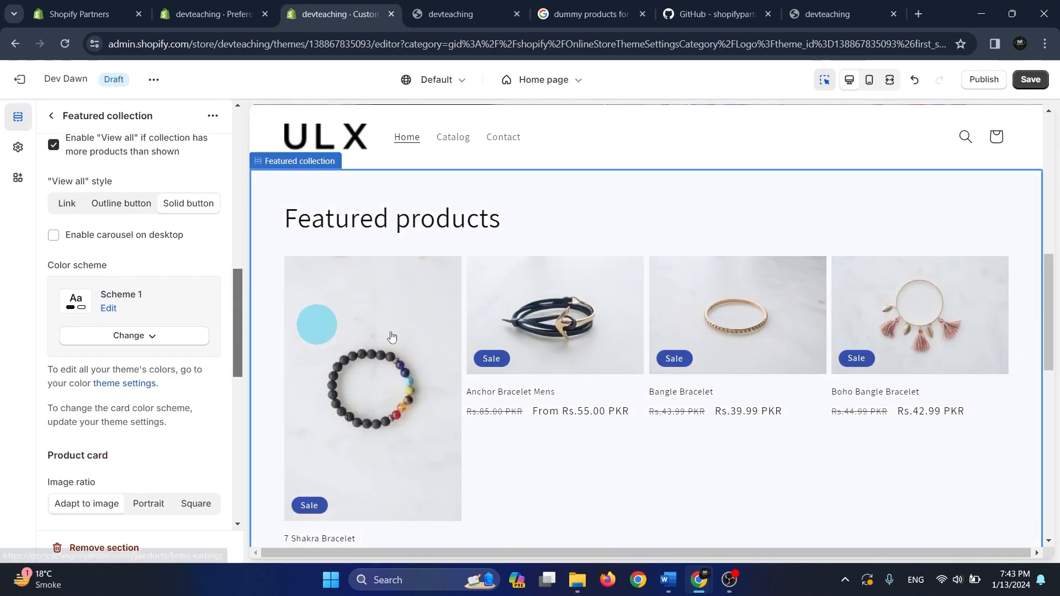
scroll(343, 334, "down", 5)
left_click(148, 338)
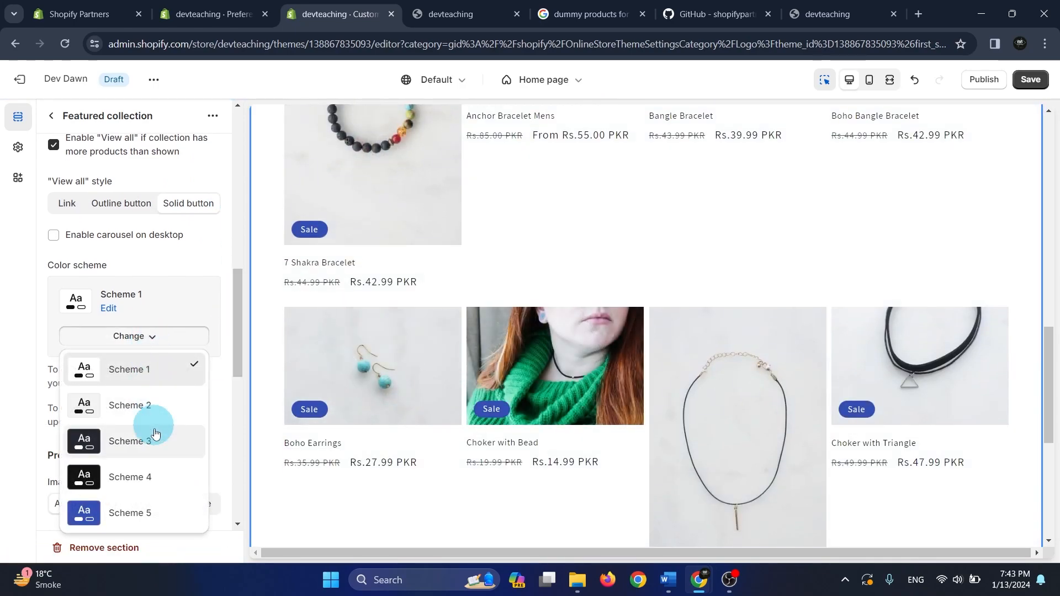
left_click(153, 480)
Examine the Featured collection's product grid in the new color scheme, comparing the product image sizes and the product card settings
scroll(569, 403, "down", 5)
scroll(204, 400, "down", 2)
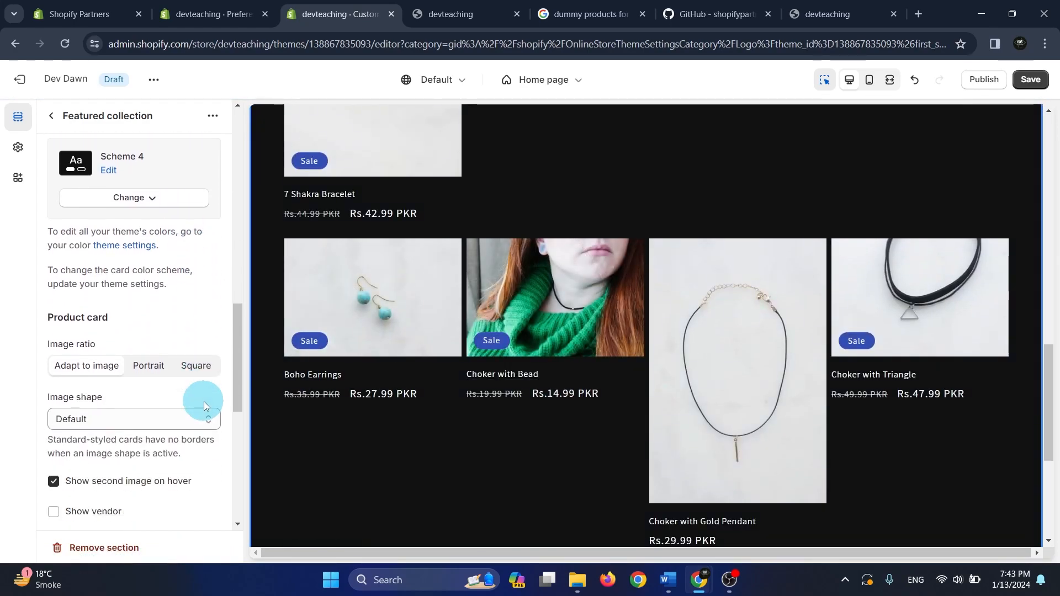
scroll(236, 320, "down", 3)
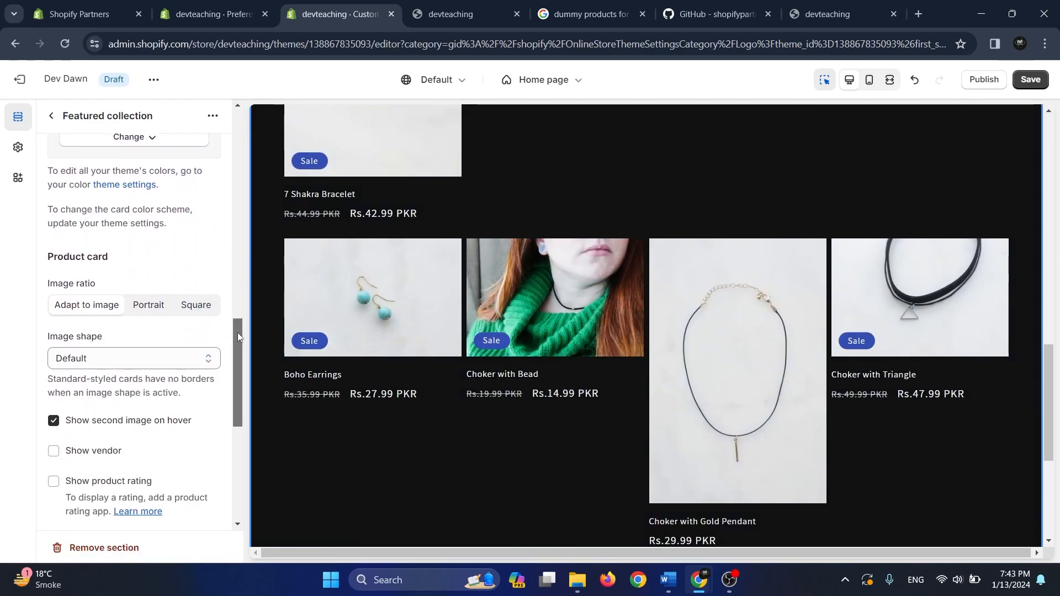
scroll(504, 423, "up", 4)
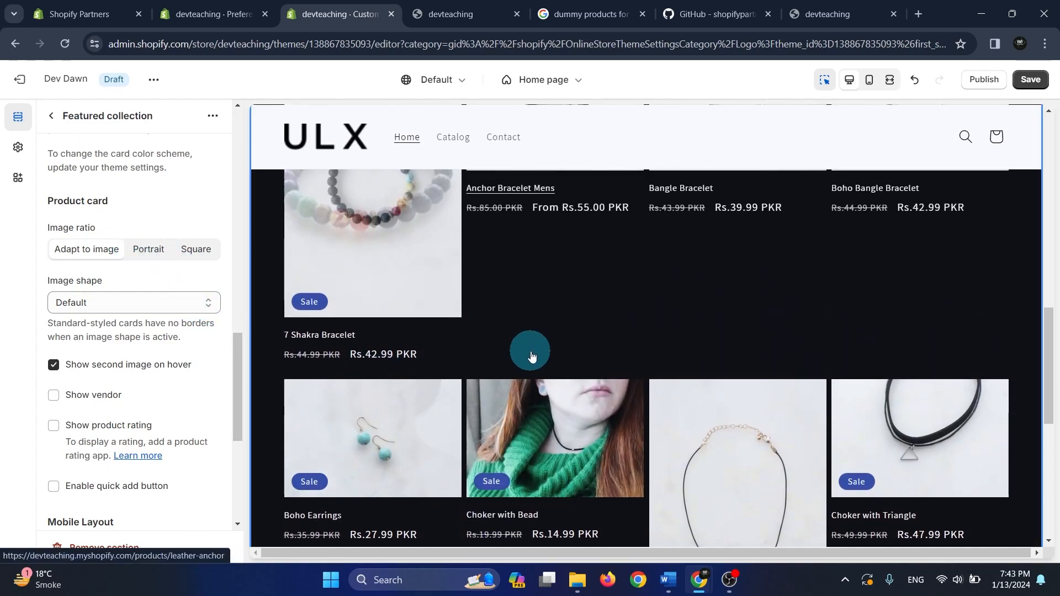
scroll(525, 373, "down", 2)
scroll(705, 336, "up", 4)
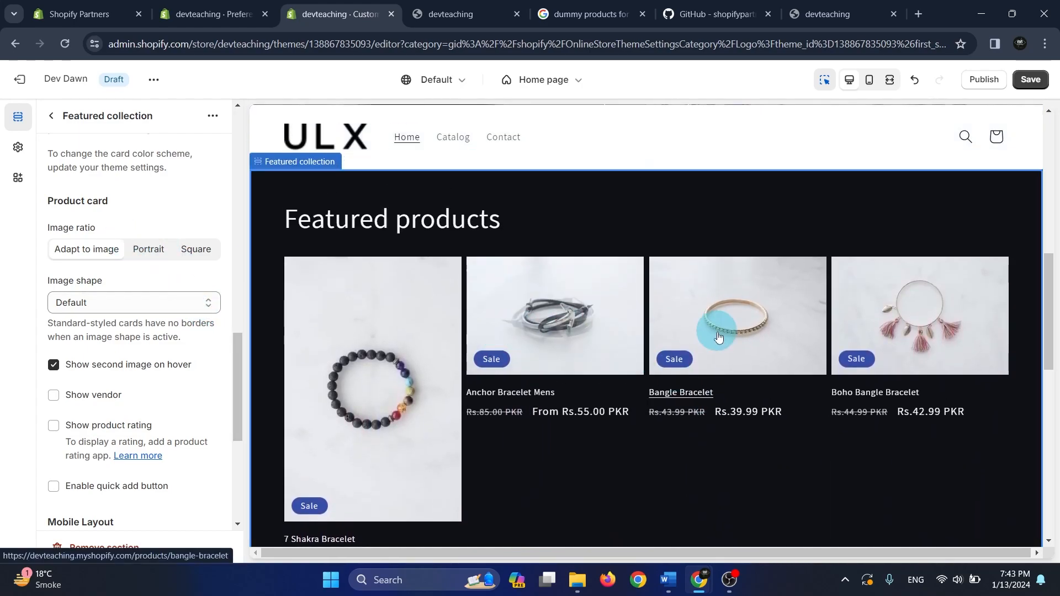
scroll(705, 336, "down", 4)
scroll(525, 330, "up", 3)
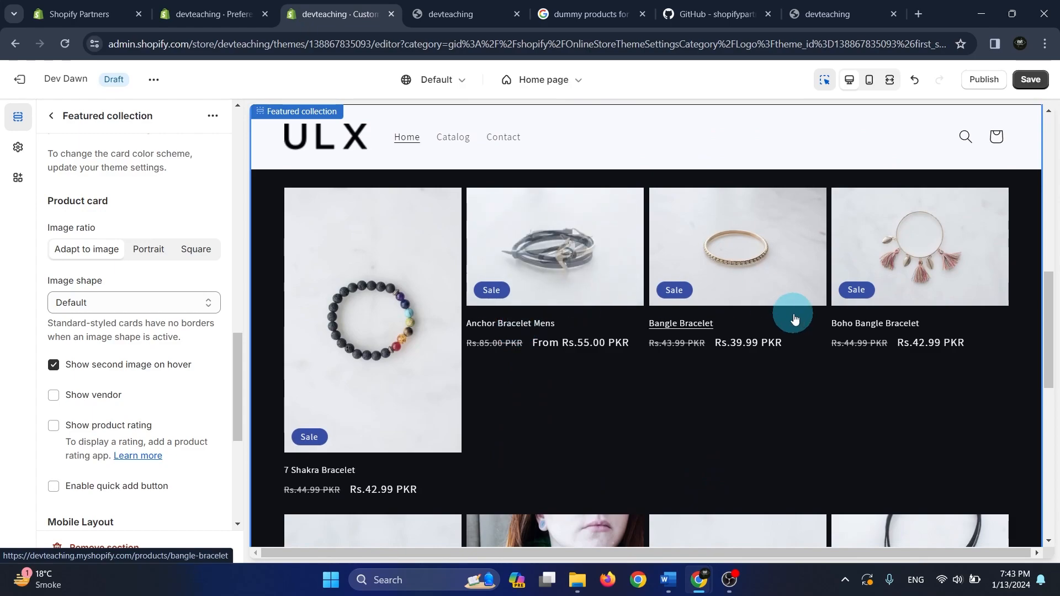
scroll(795, 326, "down", 5)
scroll(638, 362, "up", 3)
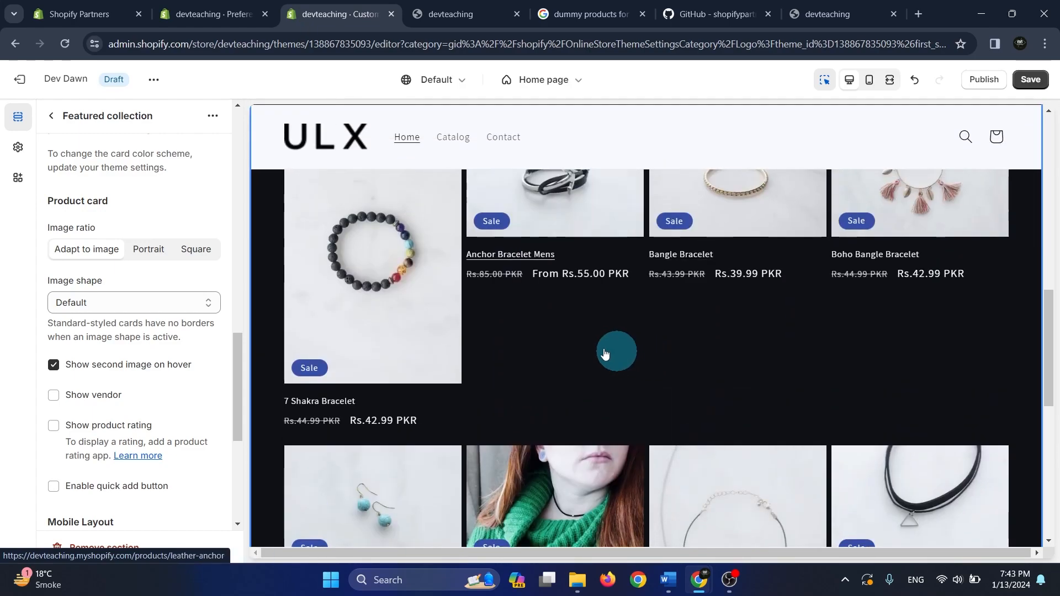
Try the Portrait and Square image ratios for the product cards and compare the product grid in the preview
left_click(145, 254)
scroll(776, 414, "down", 6)
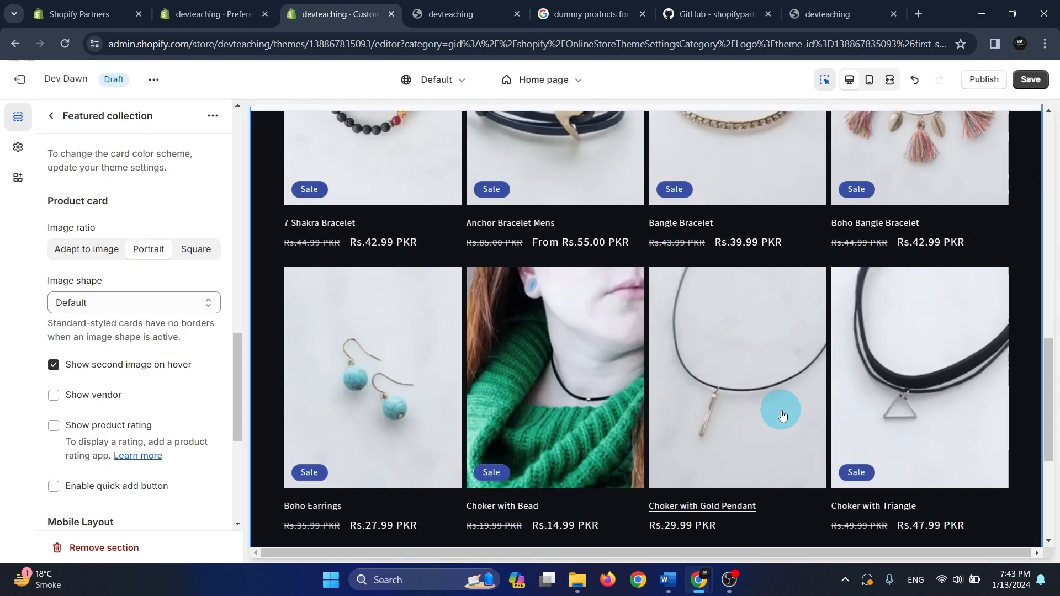
scroll(773, 408, "up", 5)
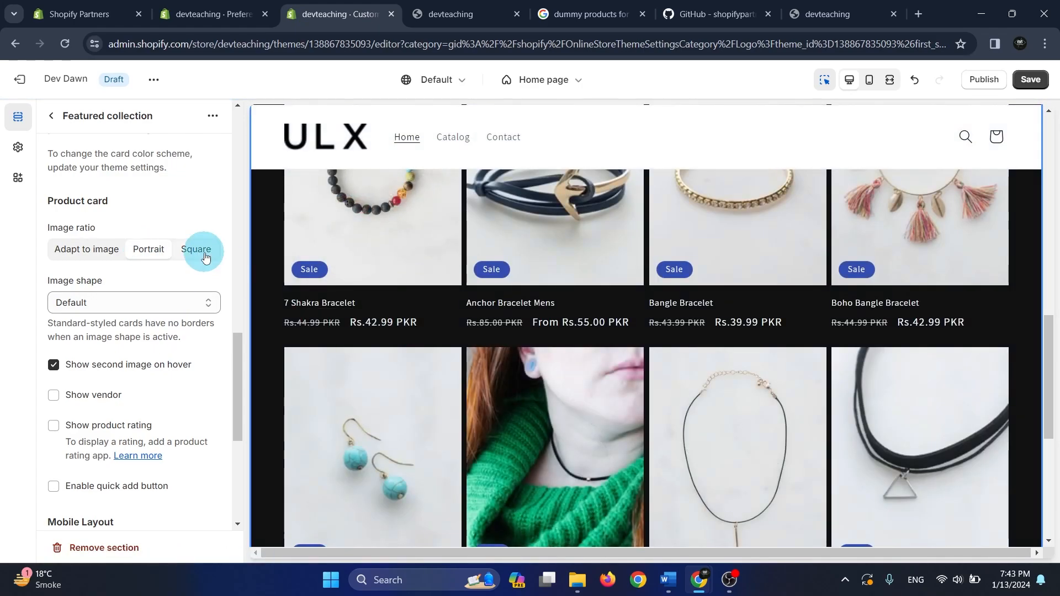
left_click(197, 251)
scroll(732, 410, "up", 7)
scroll(731, 410, "down", 6)
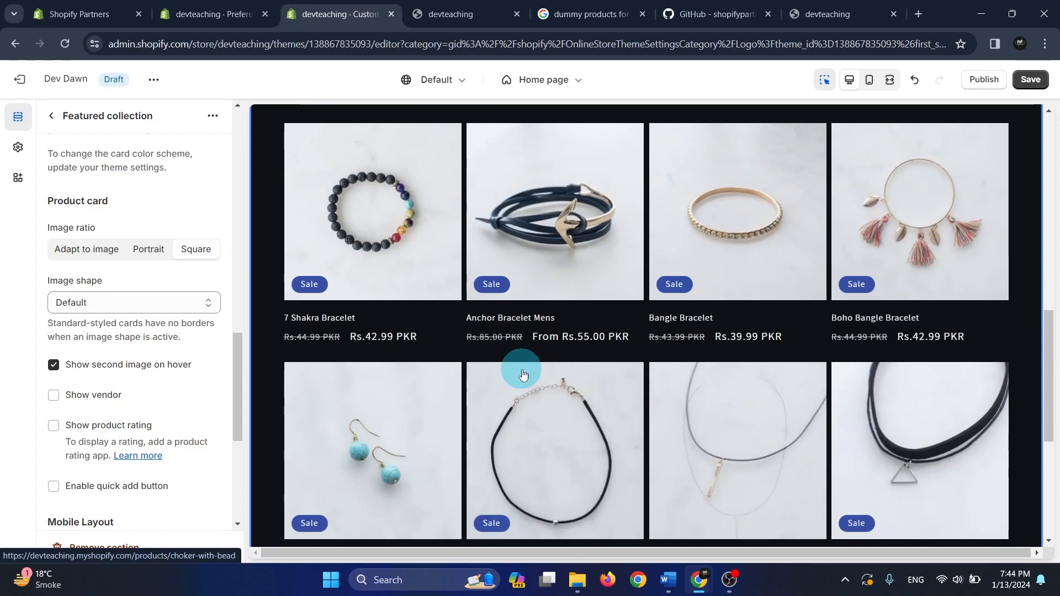
Set the product card image ratio to Portrait and check the product grid
left_click(151, 252)
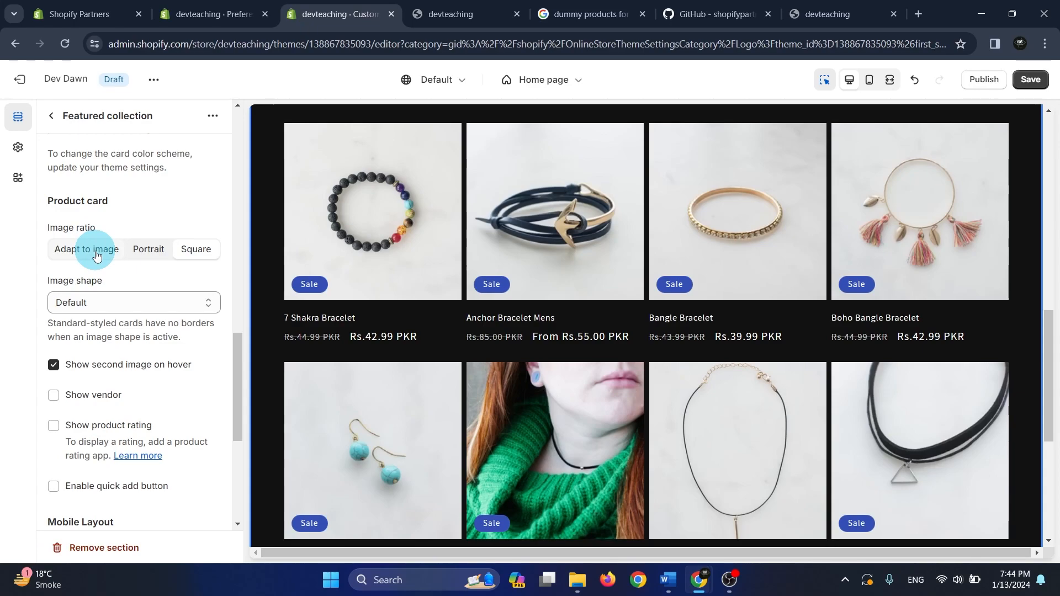
scroll(627, 348, "down", 1)
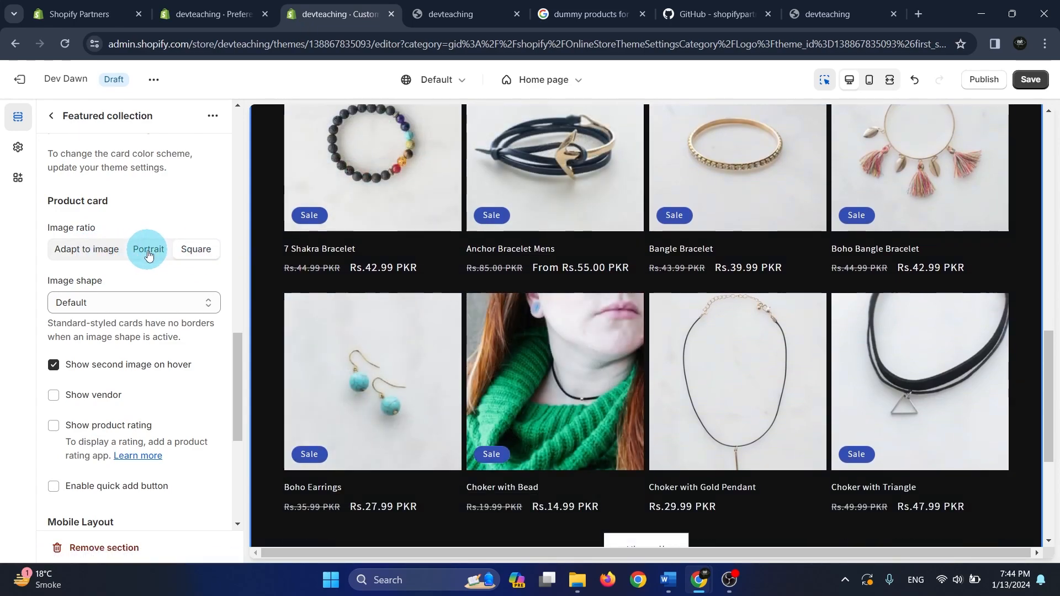
left_click(154, 253)
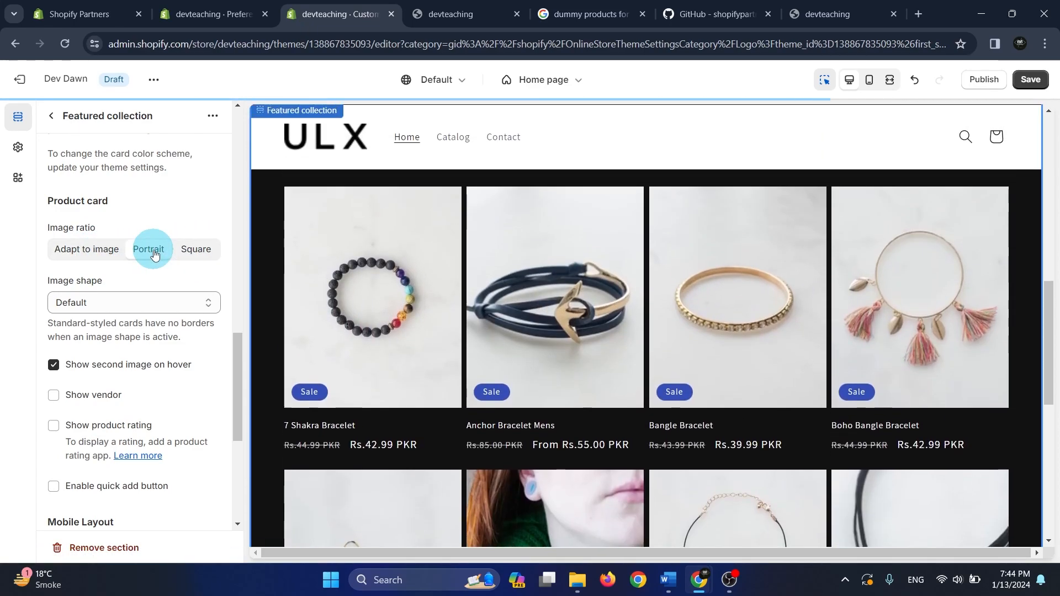
scroll(604, 359, "down", 5)
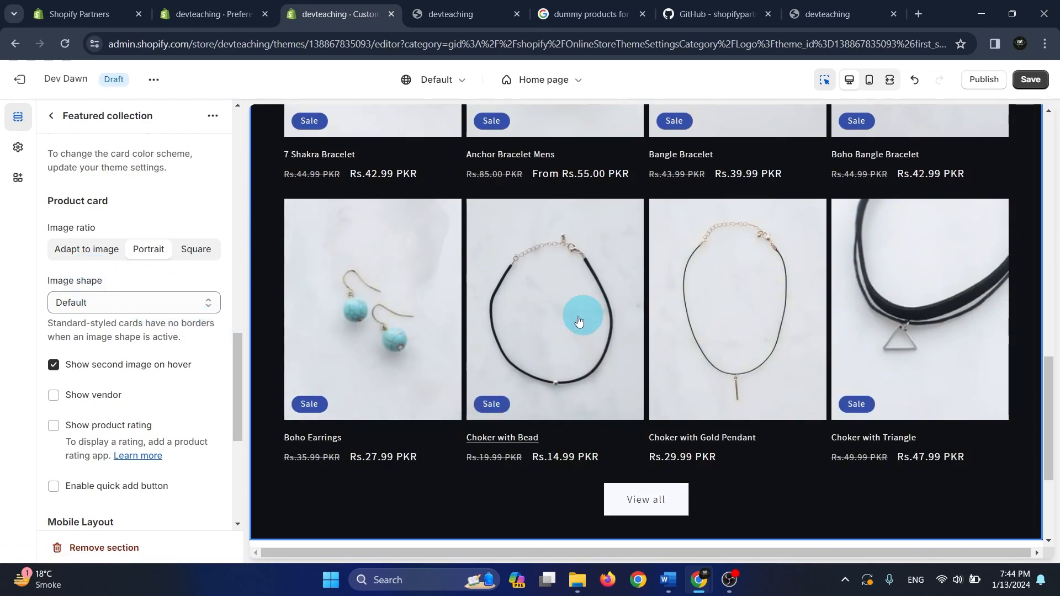
Set the product card image shape to Blob and save the changes to the theme
left_click(130, 306)
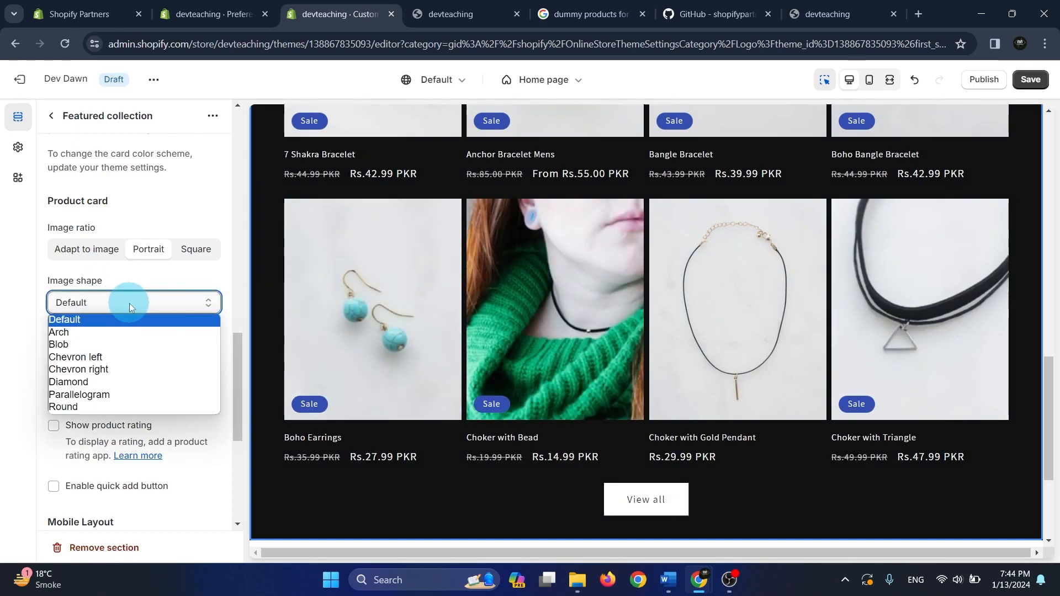
left_click(121, 342)
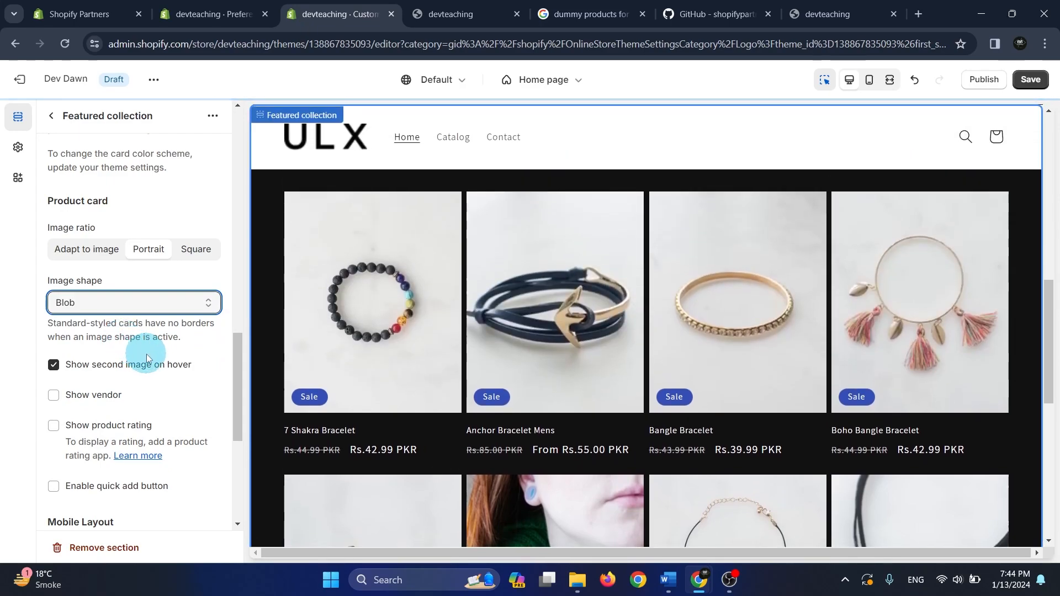
scroll(939, 360, "down", 5)
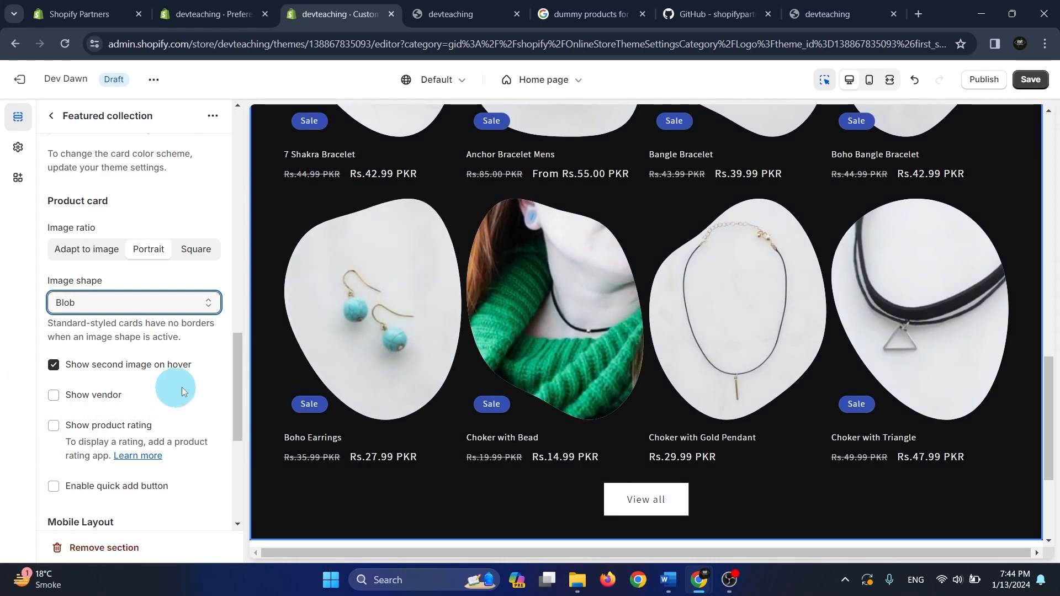
left_click_drag(235, 367, 235, 442)
left_click(1035, 79)
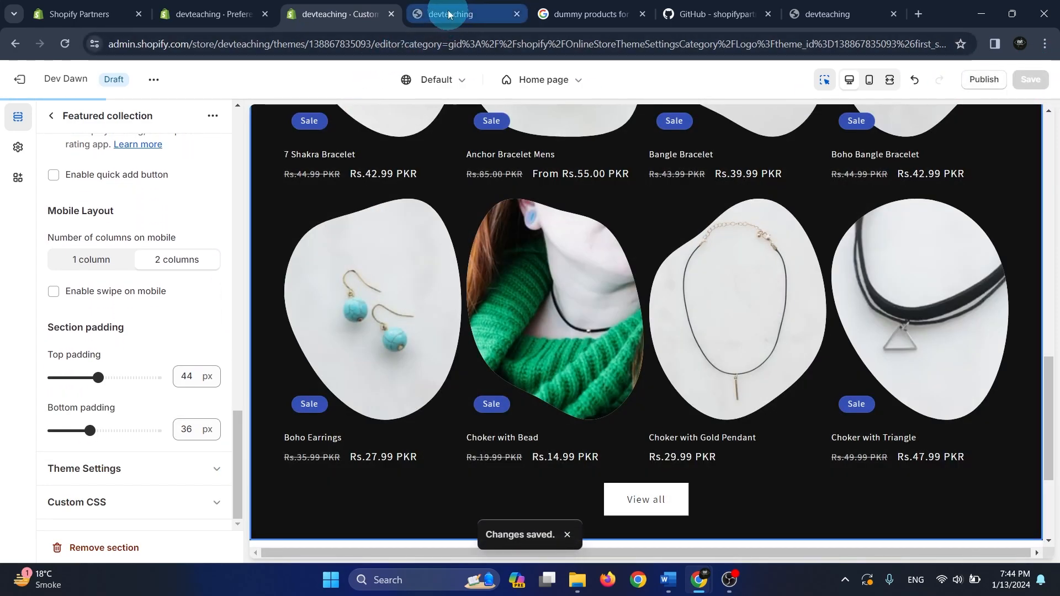
Reload the Dev Dawn store preview, examine the home page's header, banner and featured products, and return to the theme editor
left_click(444, 13)
left_click(828, 5)
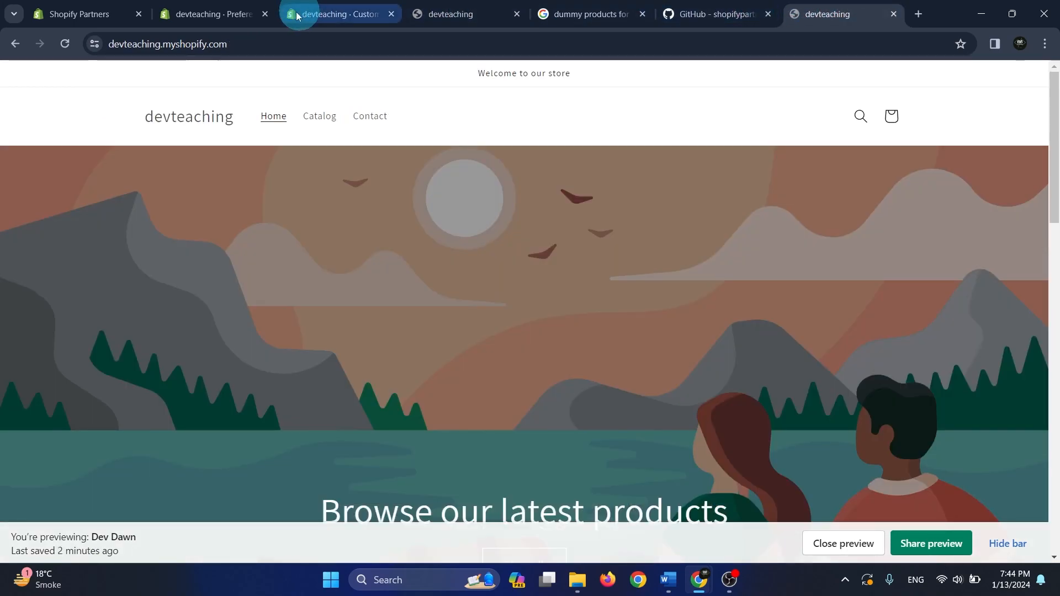
left_click(68, 44)
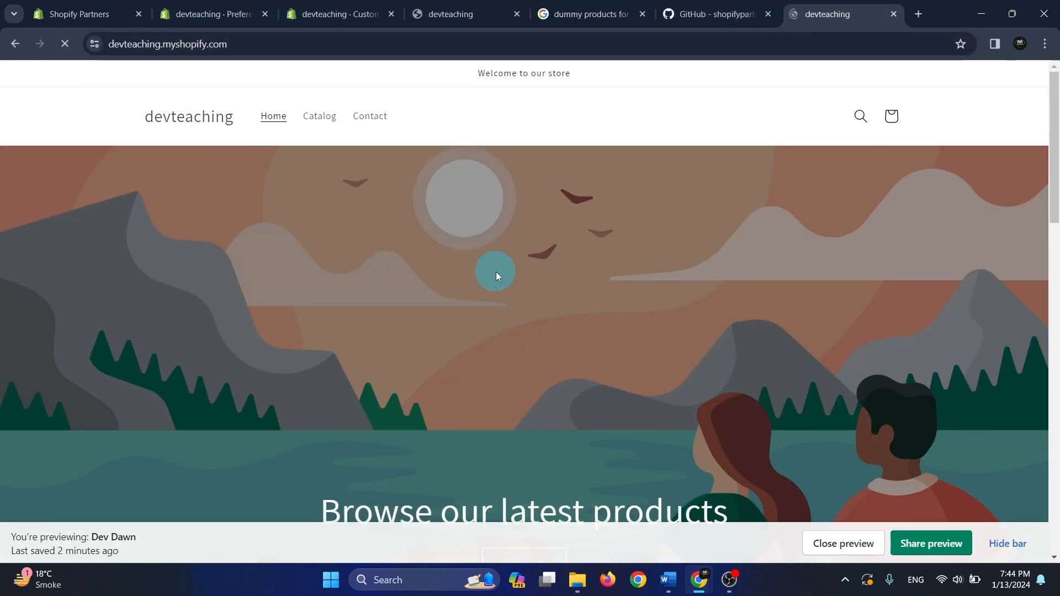
scroll(524, 273, "down", 2)
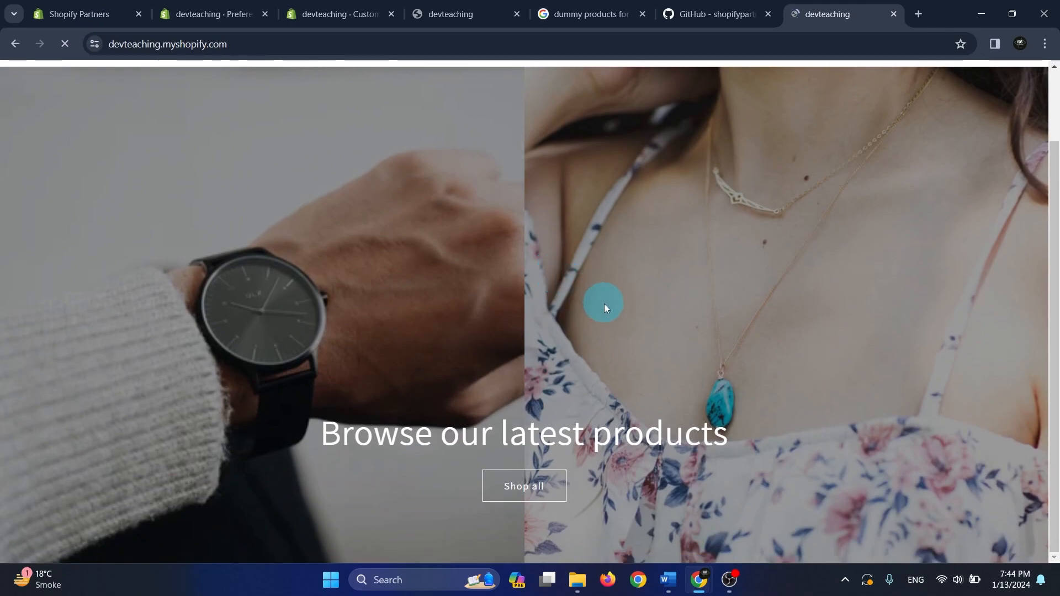
scroll(605, 304, "down", 5)
scroll(604, 304, "down", 10)
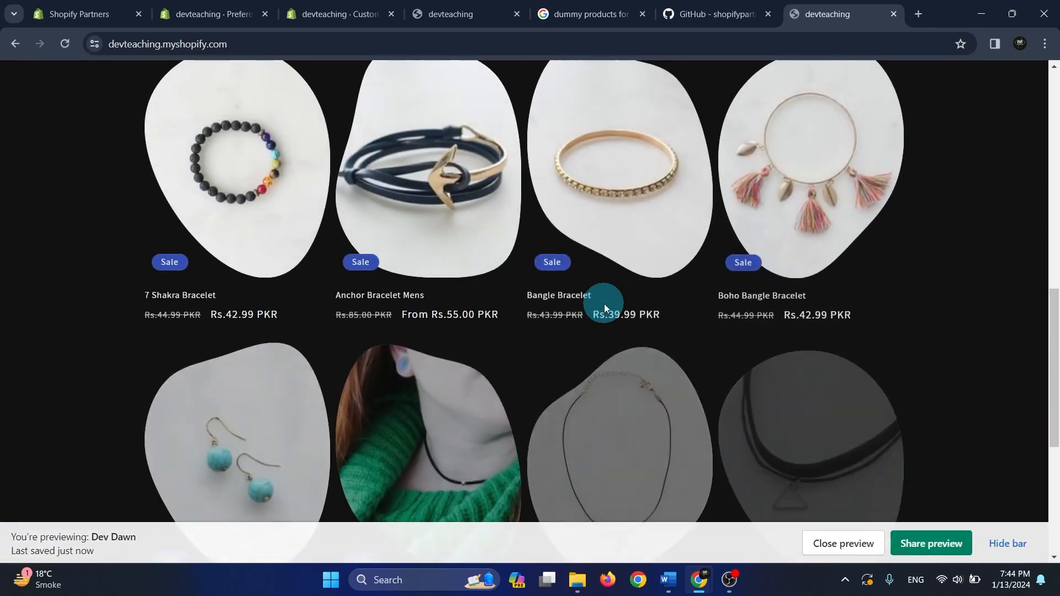
scroll(604, 304, "up", 10)
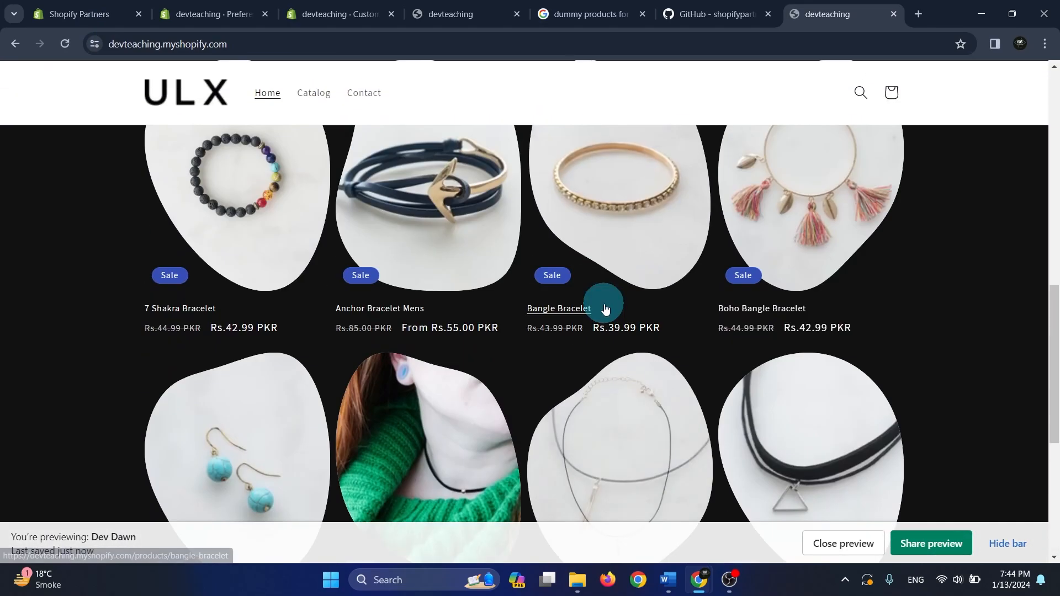
scroll(755, 403, "down", 1)
scroll(755, 403, "down", 3)
scroll(469, 370, "up", 10)
scroll(298, 257, "down", 10)
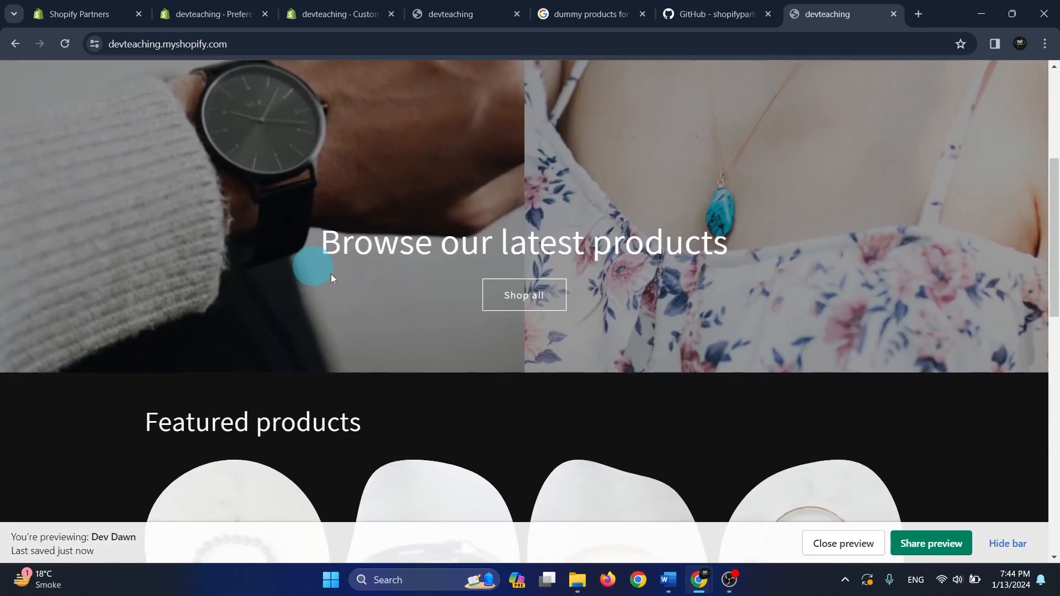
scroll(852, 367, "up", 10)
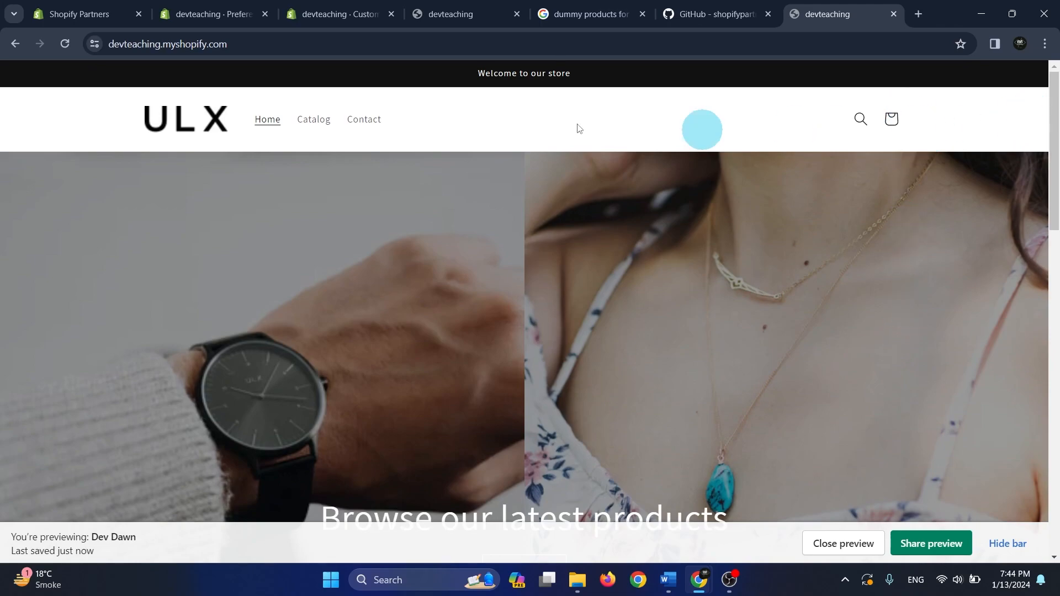
scroll(77, 351, "down", 10)
scroll(76, 357, "up", 10)
left_click(436, 14)
left_click(342, 14)
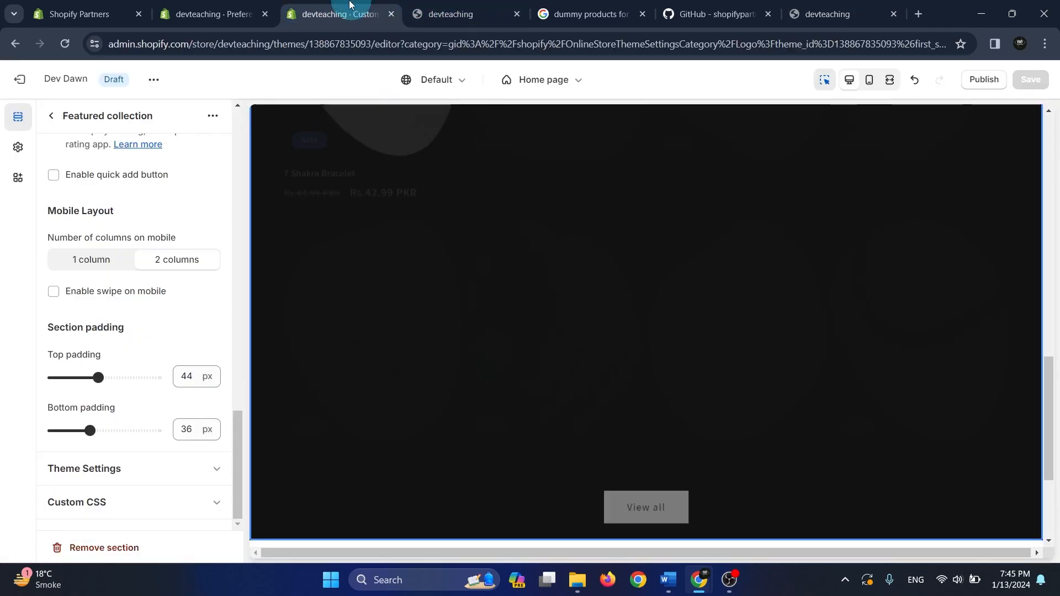
Examine the featured products preview and review the Header section's settings, from logo position and menu to spacing and section padding
scroll(152, 292, "up", 5)
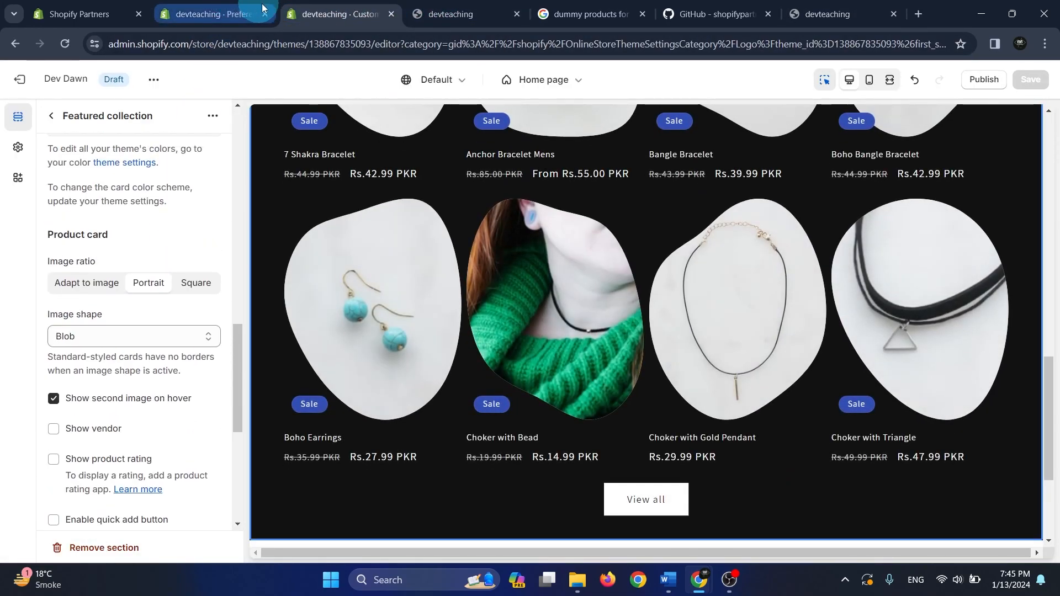
scroll(445, 303, "up", 5)
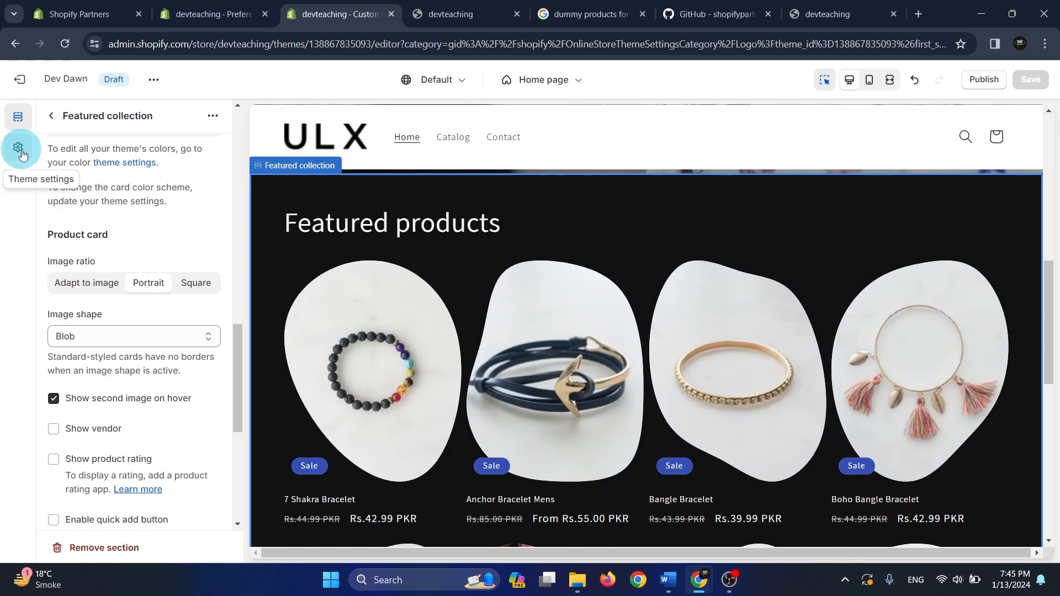
left_click(50, 115)
left_click(68, 191)
scroll(199, 221, "down", 10)
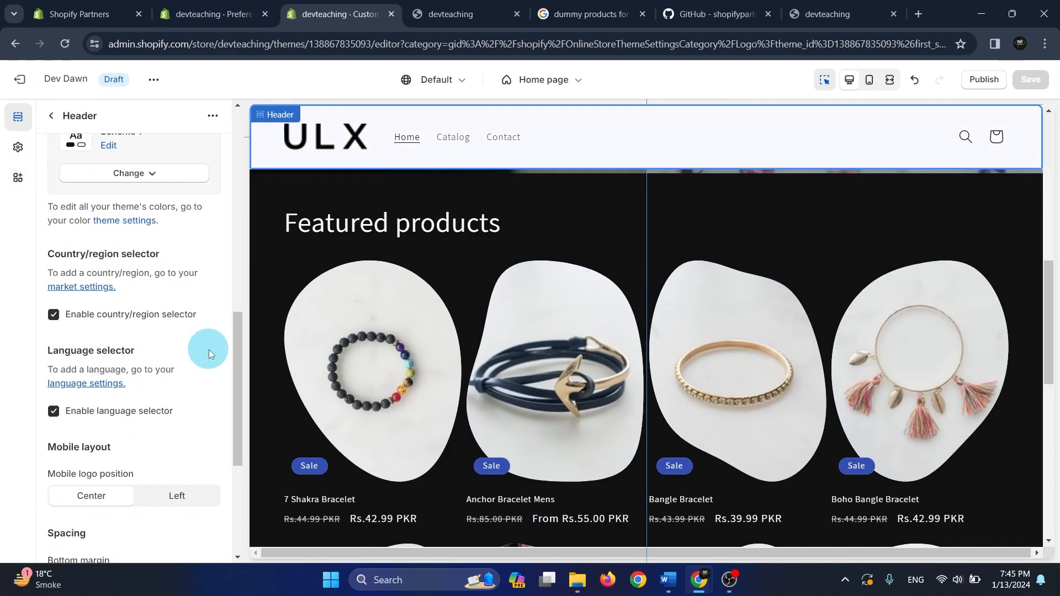
scroll(211, 364, "down", 6)
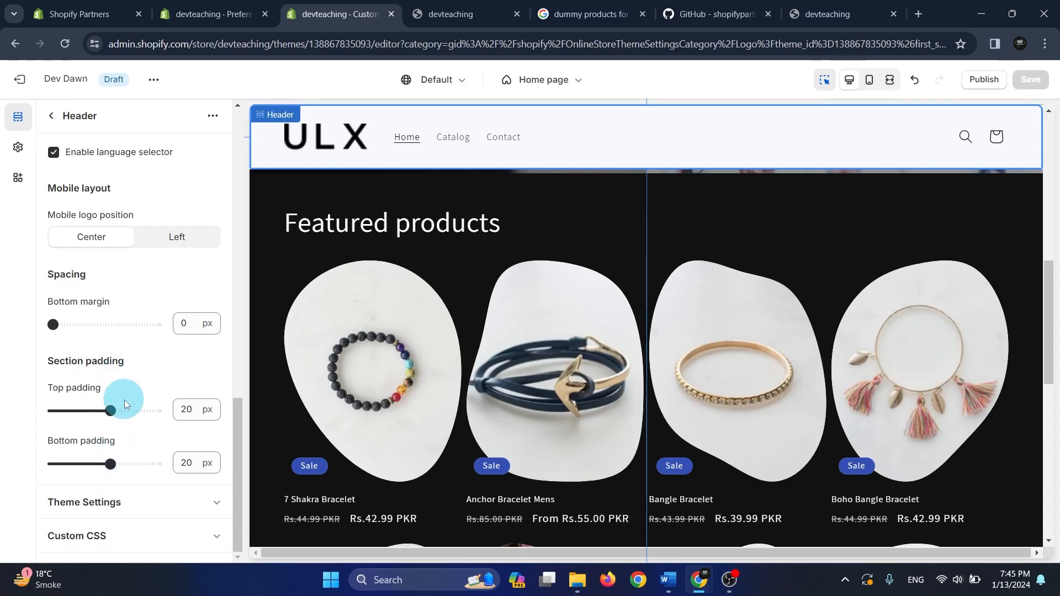
scroll(124, 400, "up", 10)
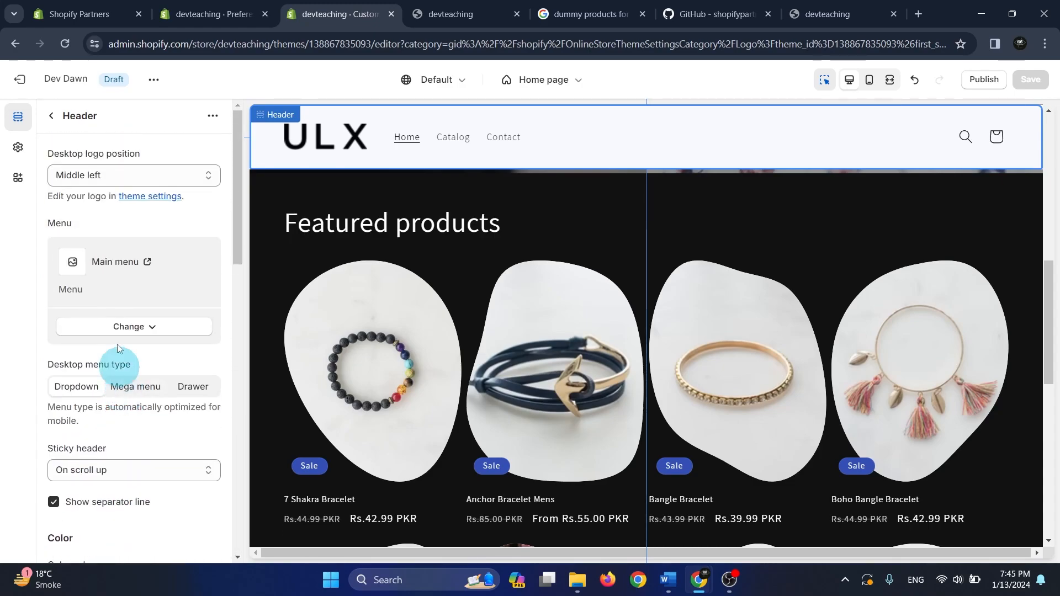
Look over the theme settings categories, the home page's section list and the store pages available for editing
left_click(53, 115)
left_click(19, 148)
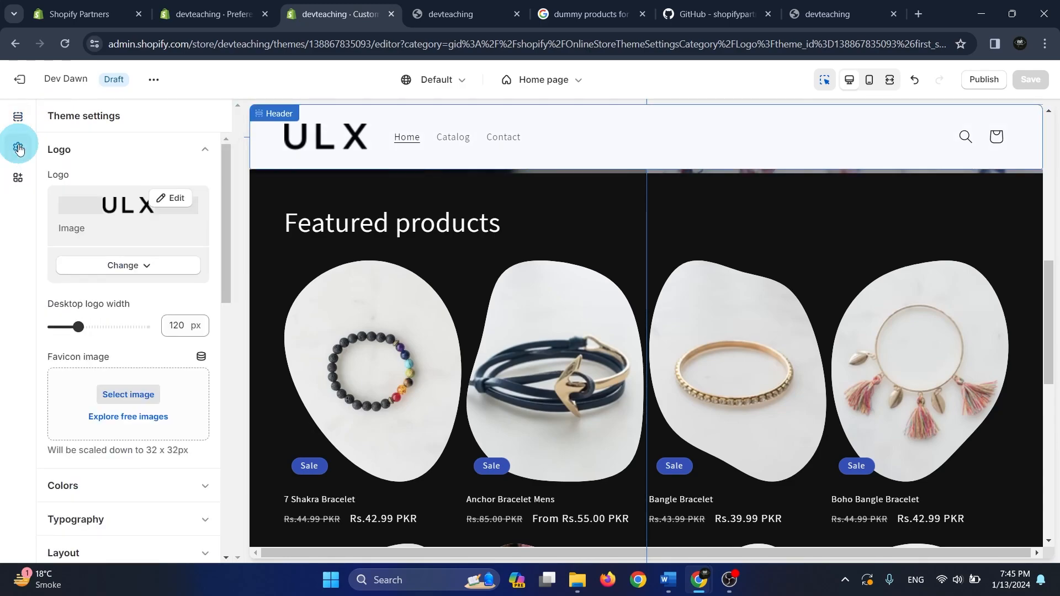
left_click_drag(228, 219, 232, 342)
left_click(12, 158)
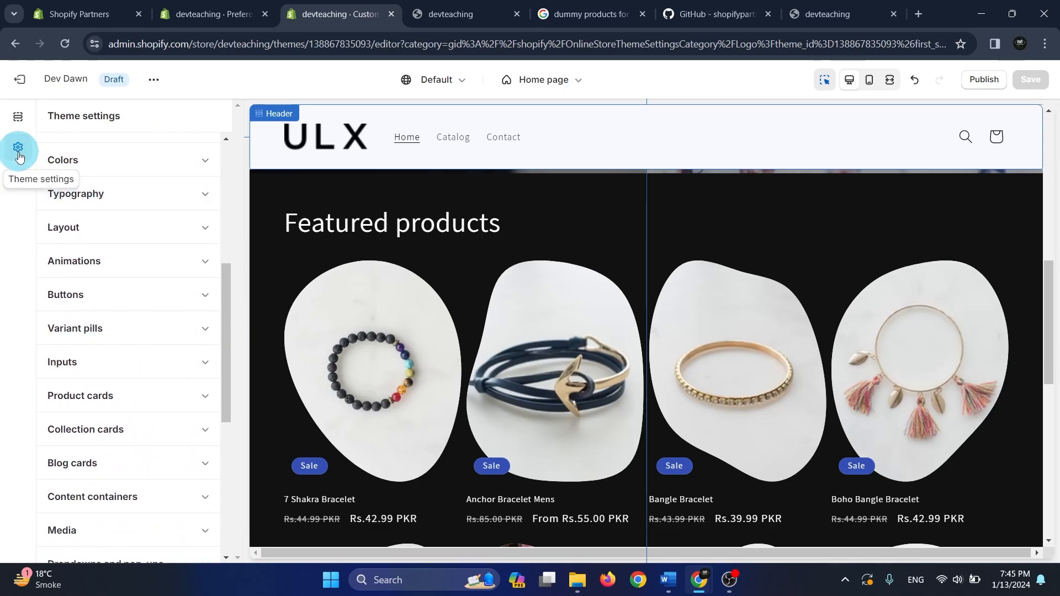
left_click(16, 122)
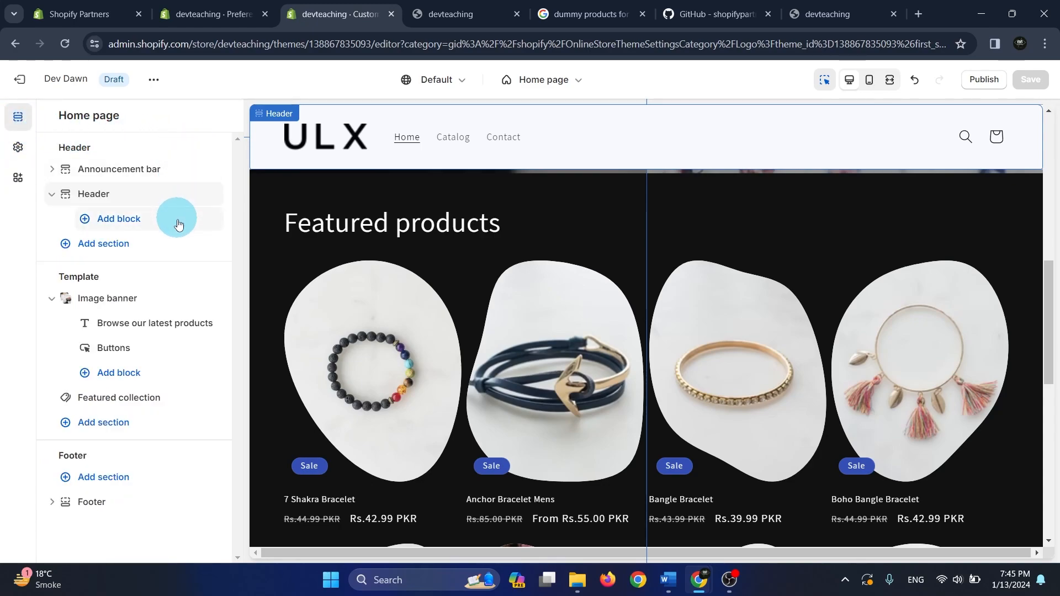
left_click(535, 81)
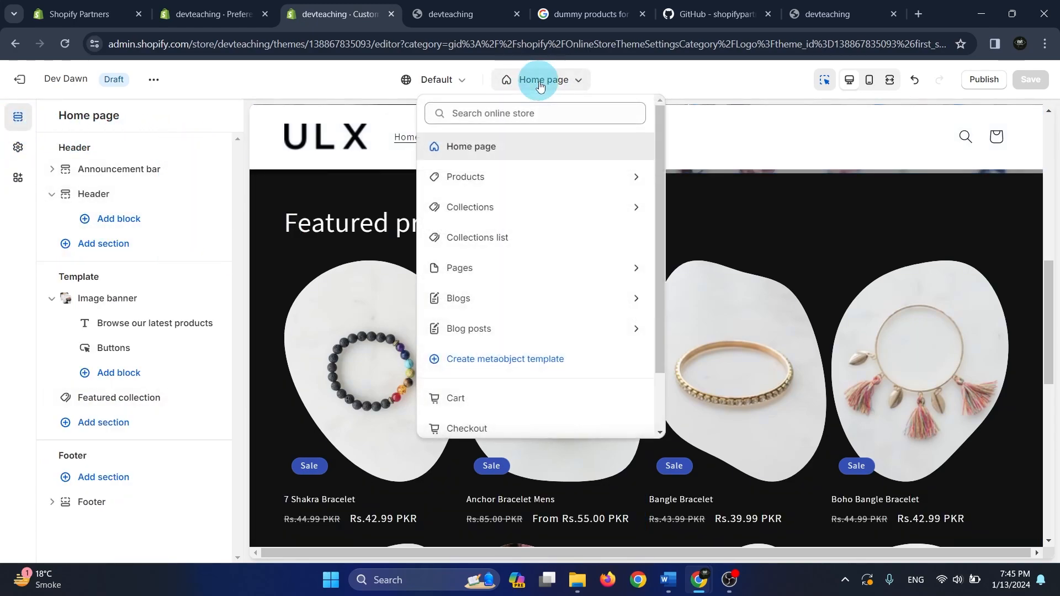
left_click(581, 81)
Set the page width in the theme's Layout settings to 1400 px and save the theme
left_click(15, 149)
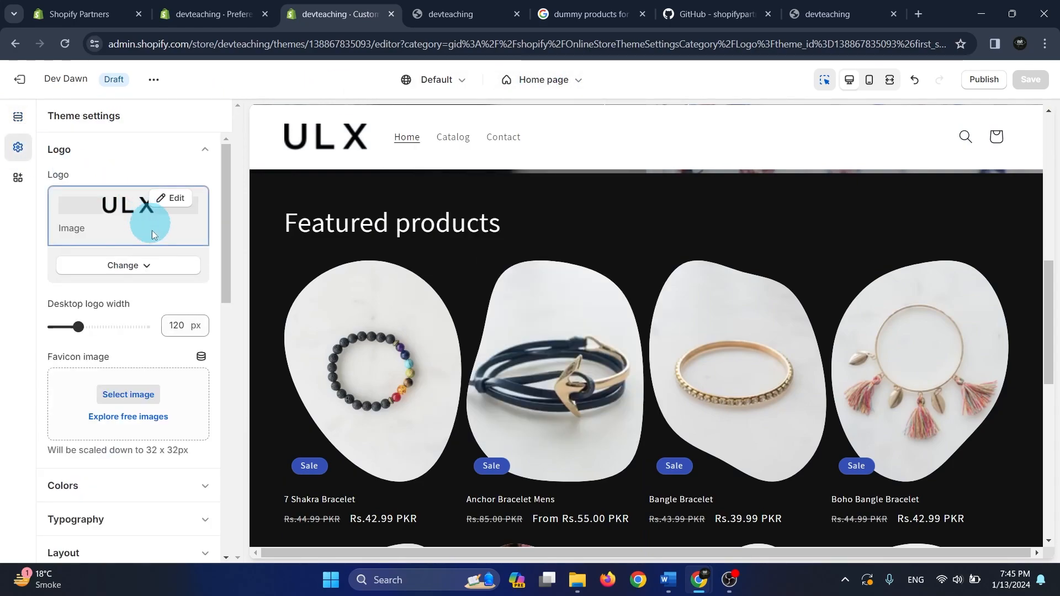
scroll(147, 310, "down", 4)
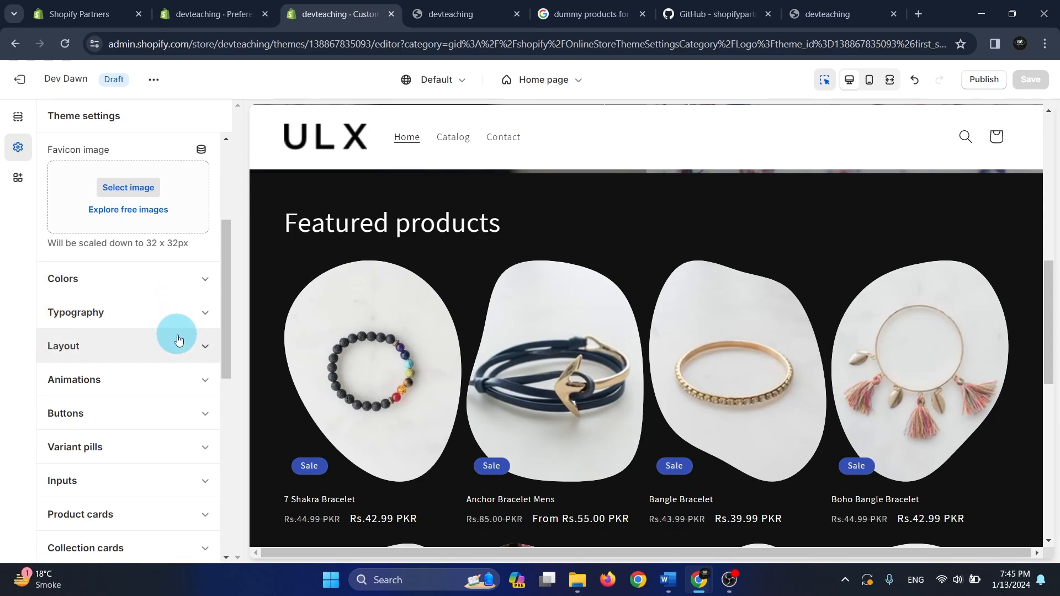
left_click(169, 358)
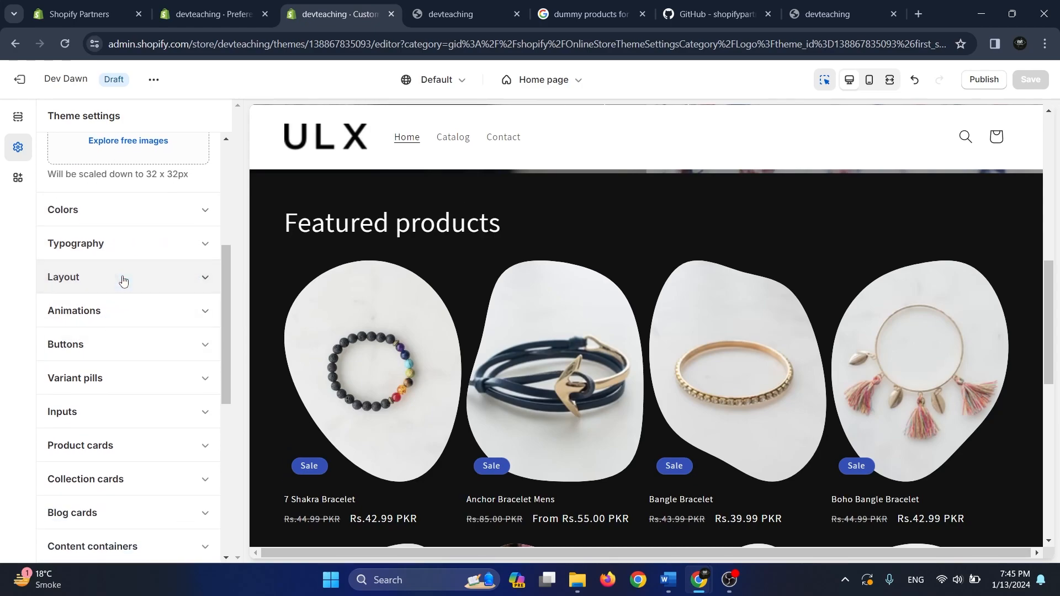
scroll(135, 314, "up", 5)
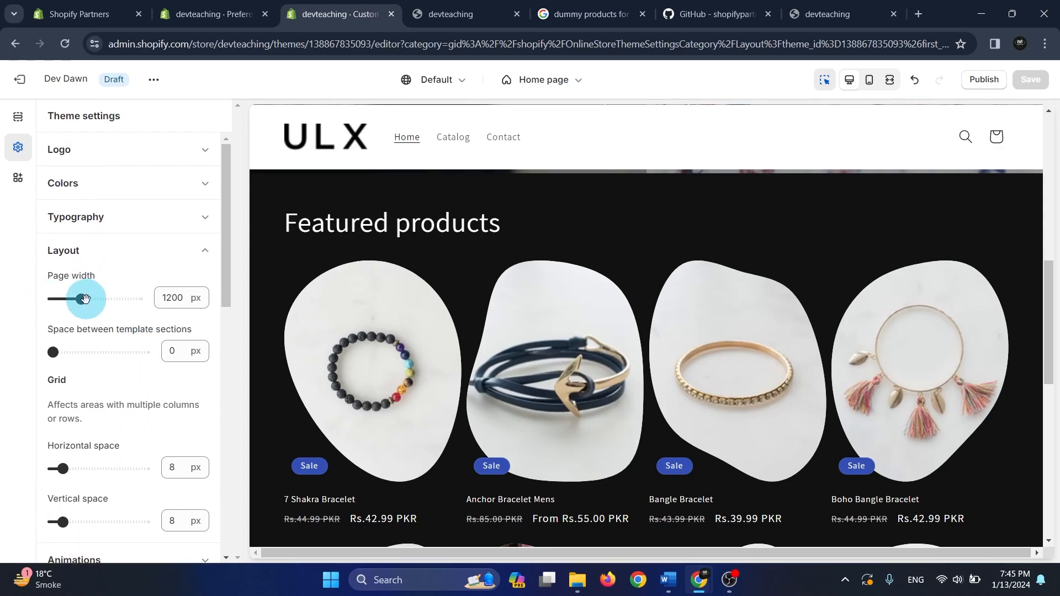
left_click_drag(82, 298, 88, 300)
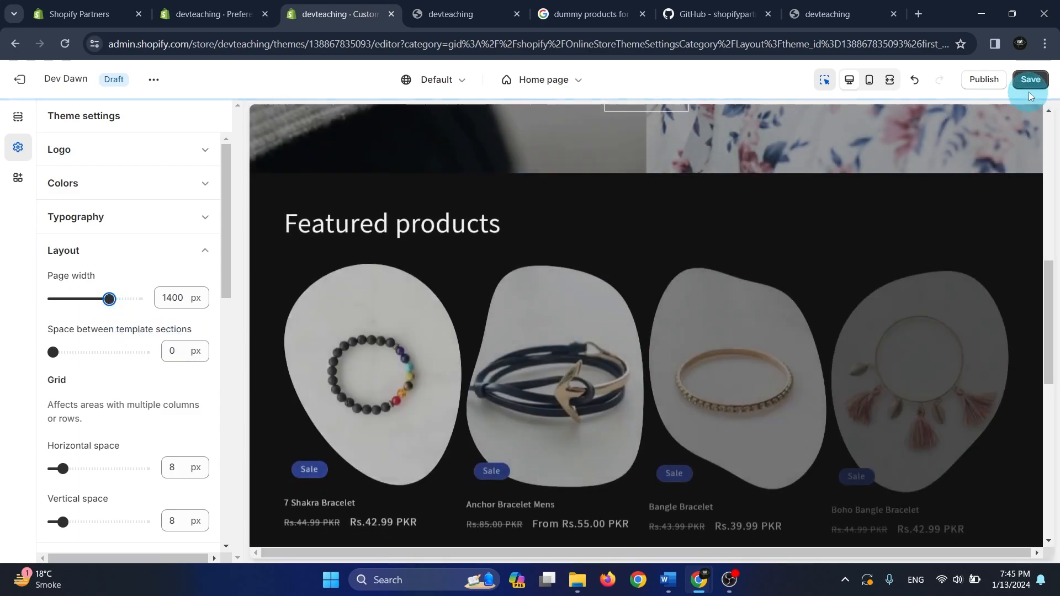
left_click(1031, 80)
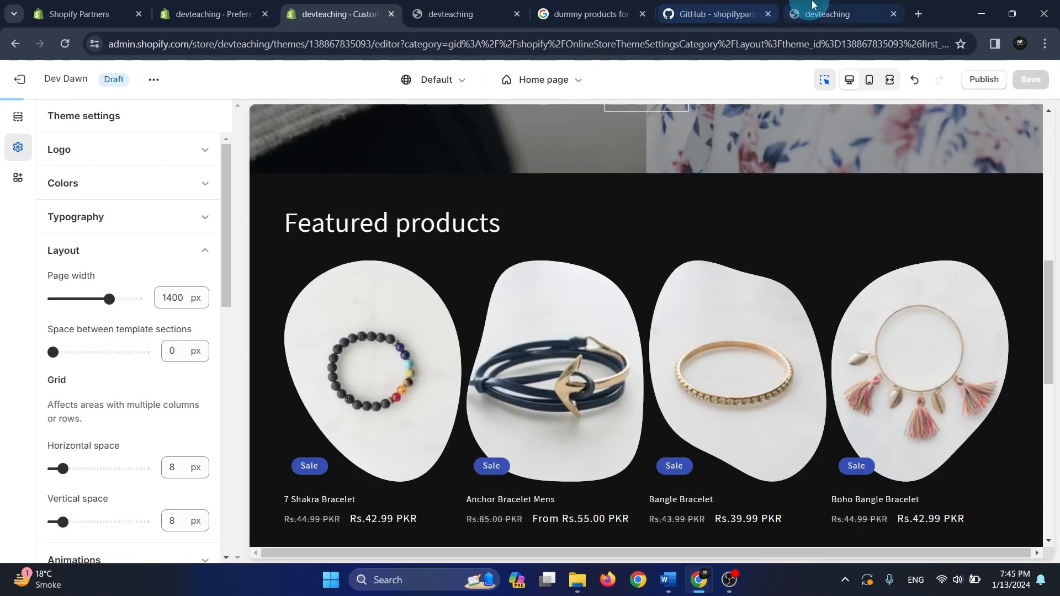
Reload the Dev Dawn store preview and check the home page's header and product grid at the new page width
left_click(806, 8)
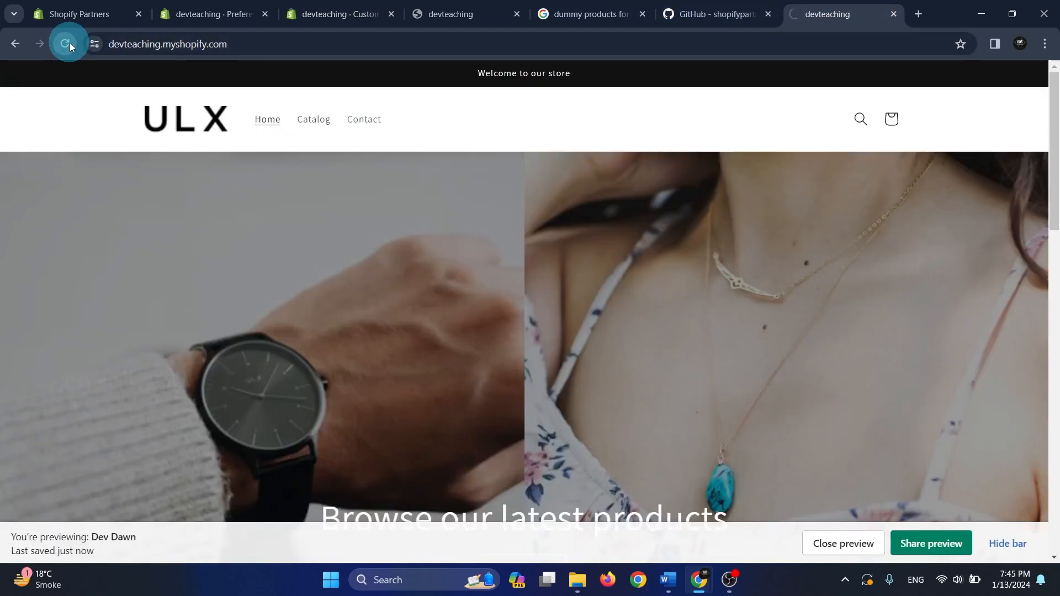
scroll(582, 304, "down", 10)
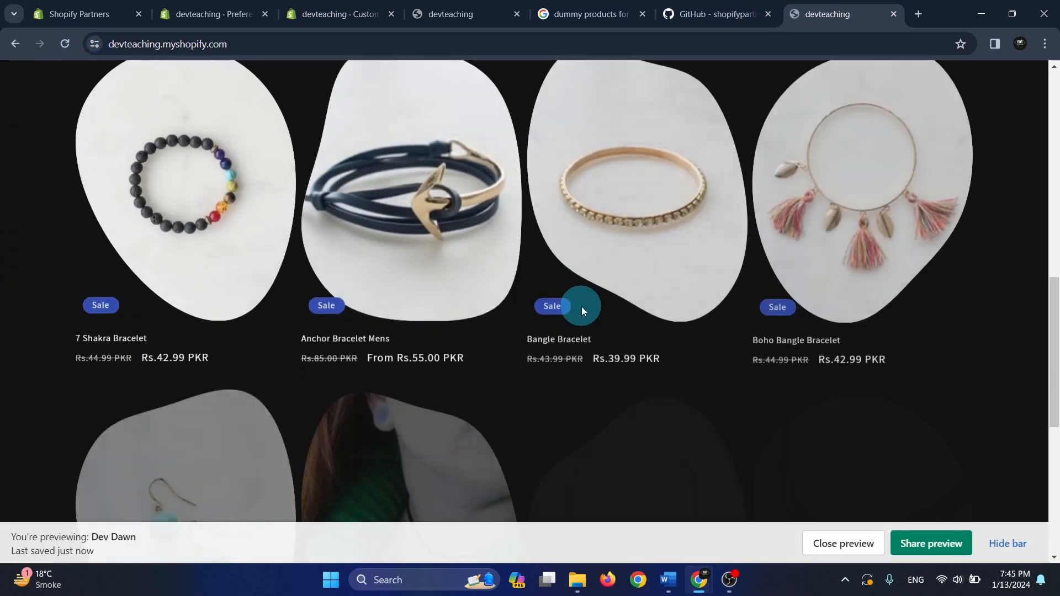
scroll(581, 307, "down", 6)
scroll(581, 307, "up", 15)
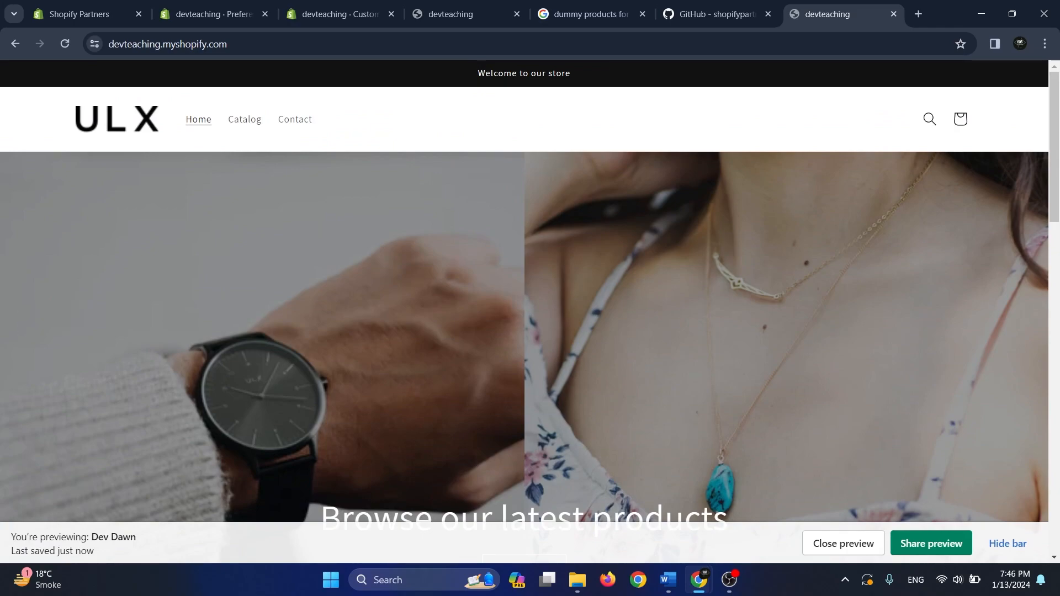
Go to the Themes page of the store admin and review the current theme and the theme library
left_click(212, 13)
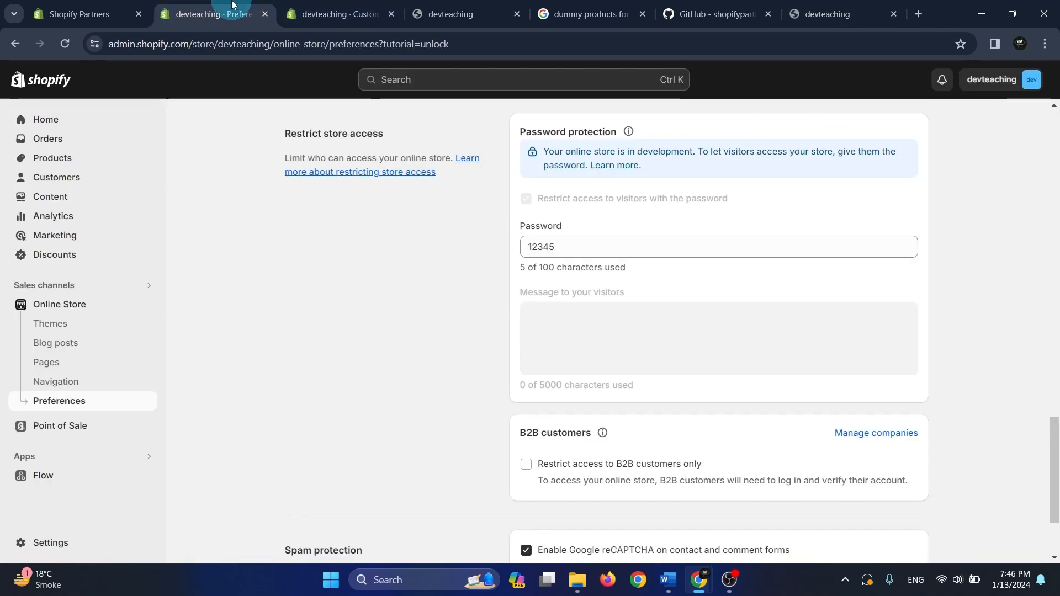
left_click(355, 5)
left_click(218, 6)
left_click(83, 6)
left_click(168, 5)
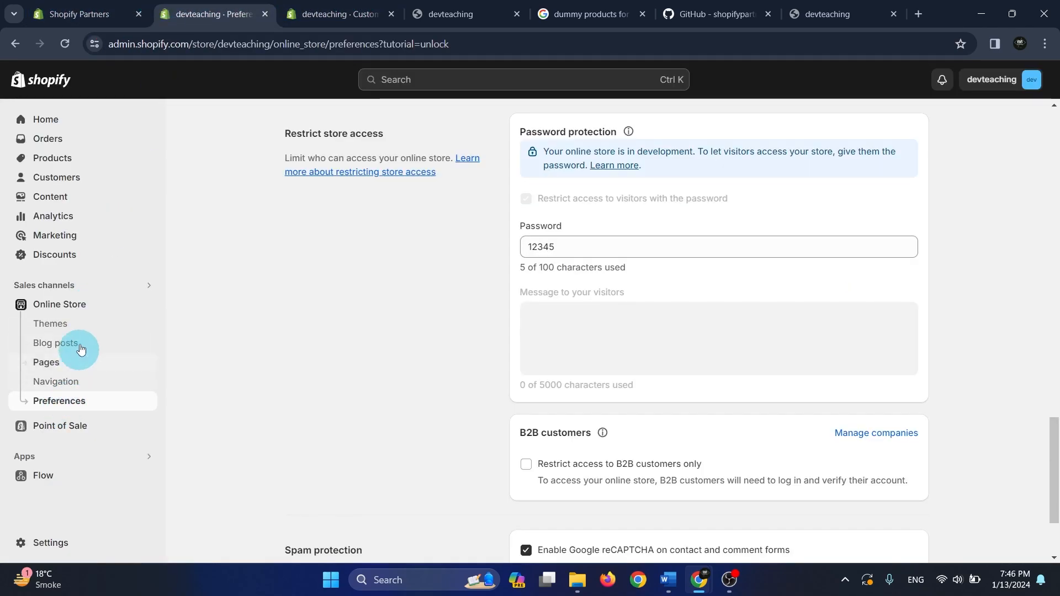
left_click(77, 330)
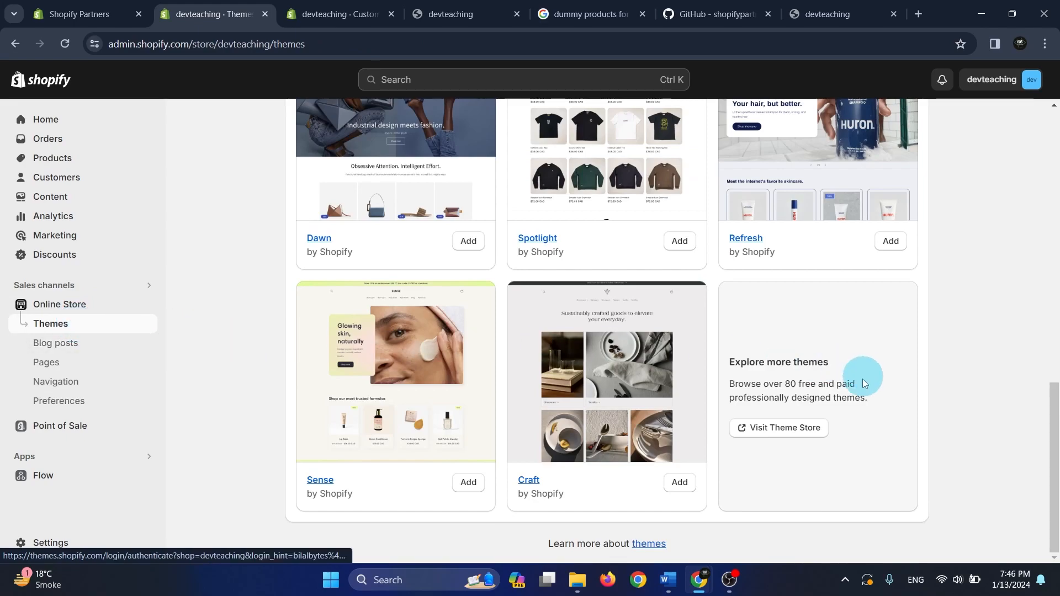
scroll(863, 371, "up", 10)
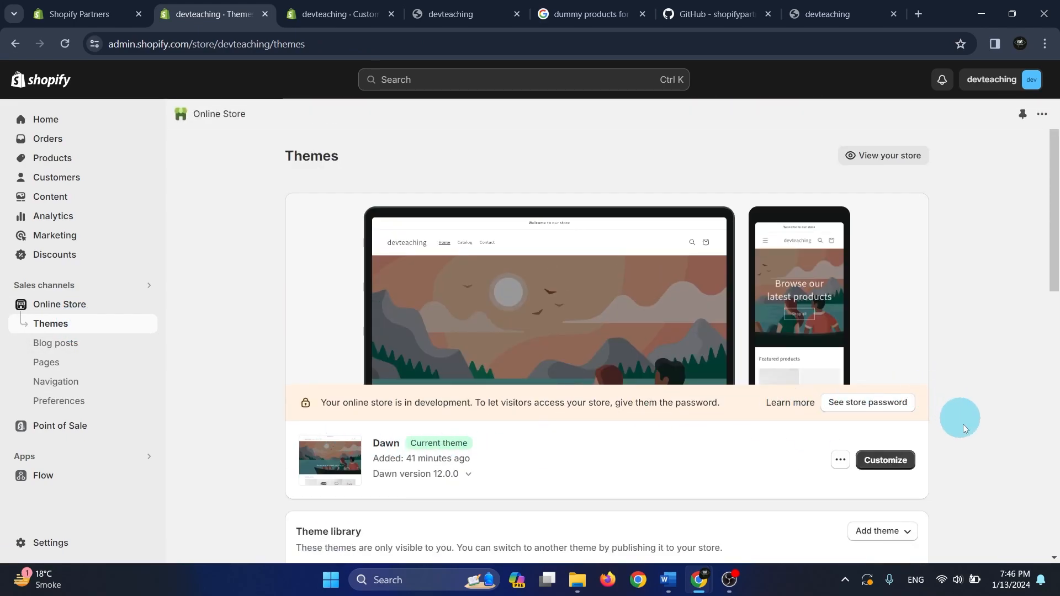
scroll(359, 387, "down", 3)
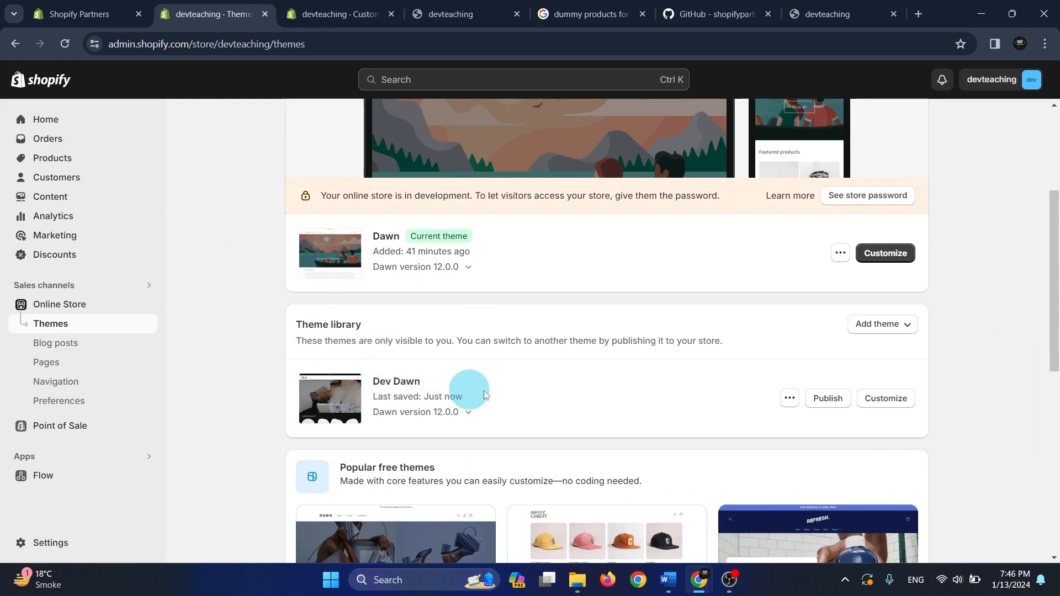
Open the Shopify Theme Store from the theme library's options for adding a theme
left_click(875, 326)
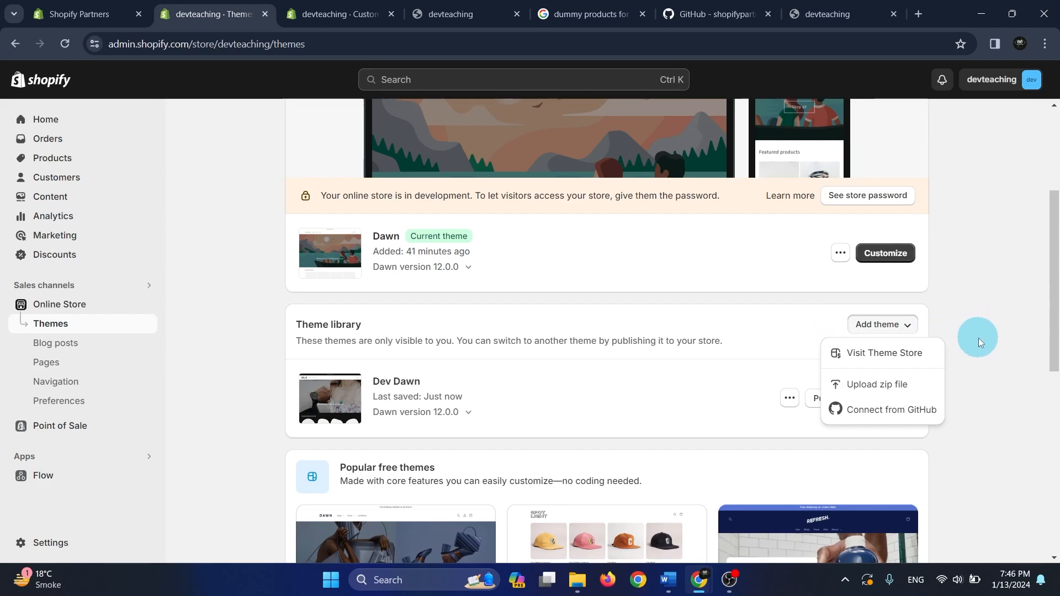
left_click(888, 358)
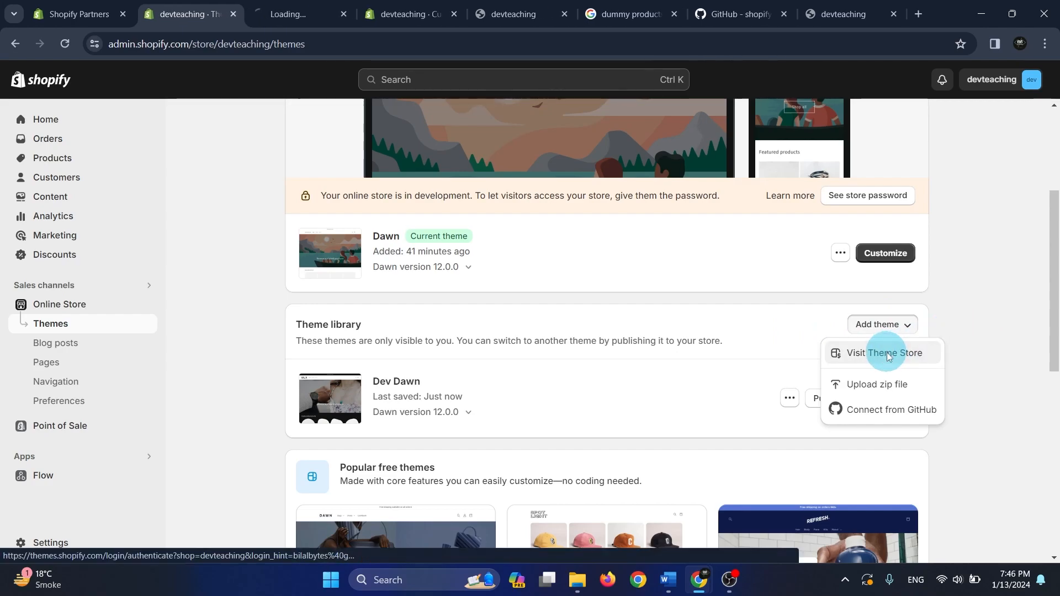
left_click(302, 12)
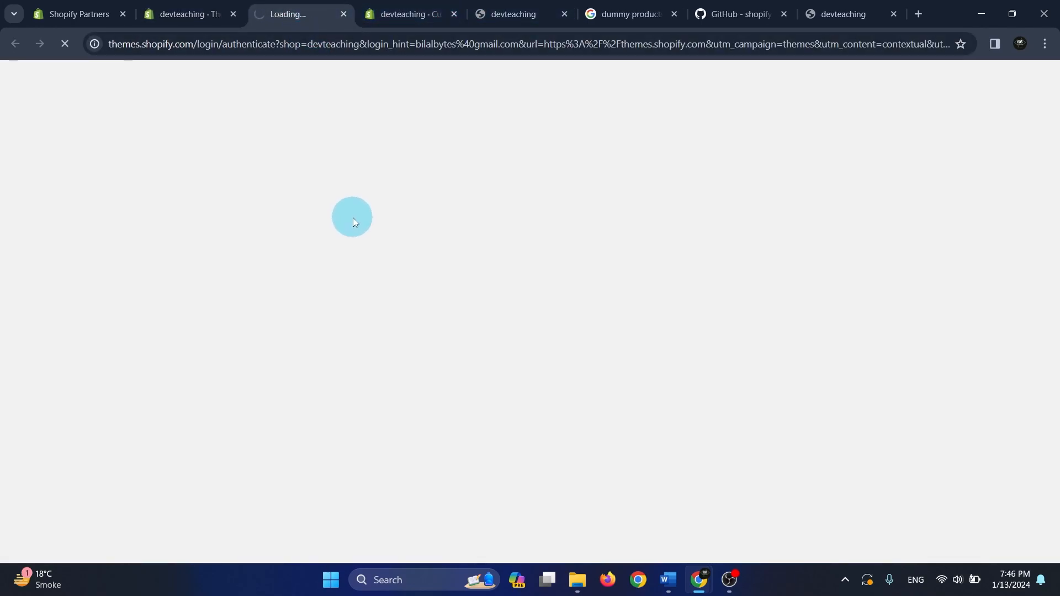
Return to the store admin's Themes page and look through the popular free themes
left_click(188, 13)
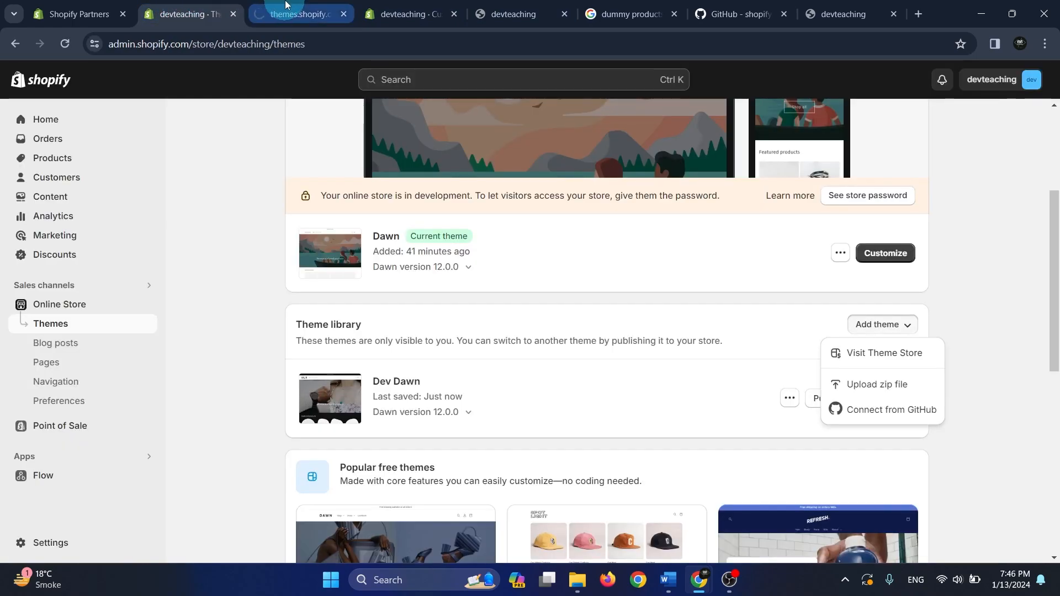
left_click(276, 6)
left_click(172, 5)
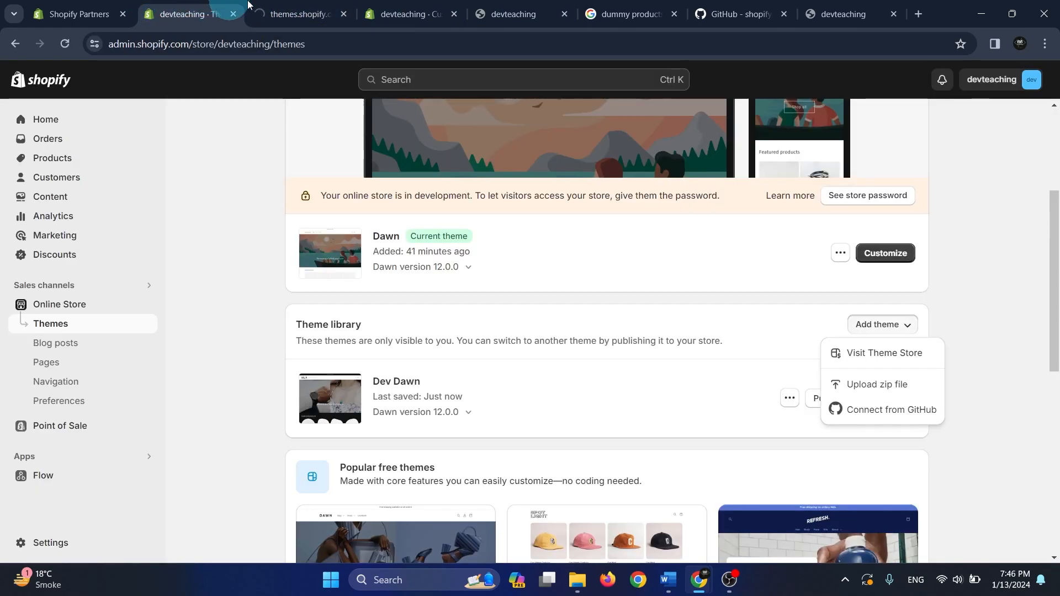
scroll(635, 473, "down", 8)
scroll(617, 489, "up", 5)
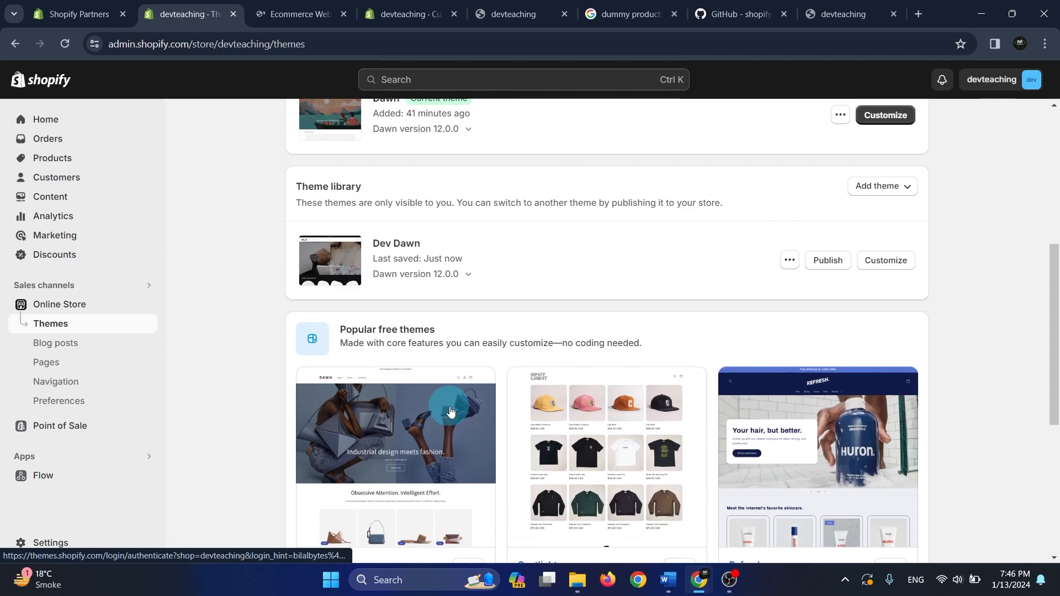
scroll(774, 425, "down", 6)
scroll(608, 470, "up", 5)
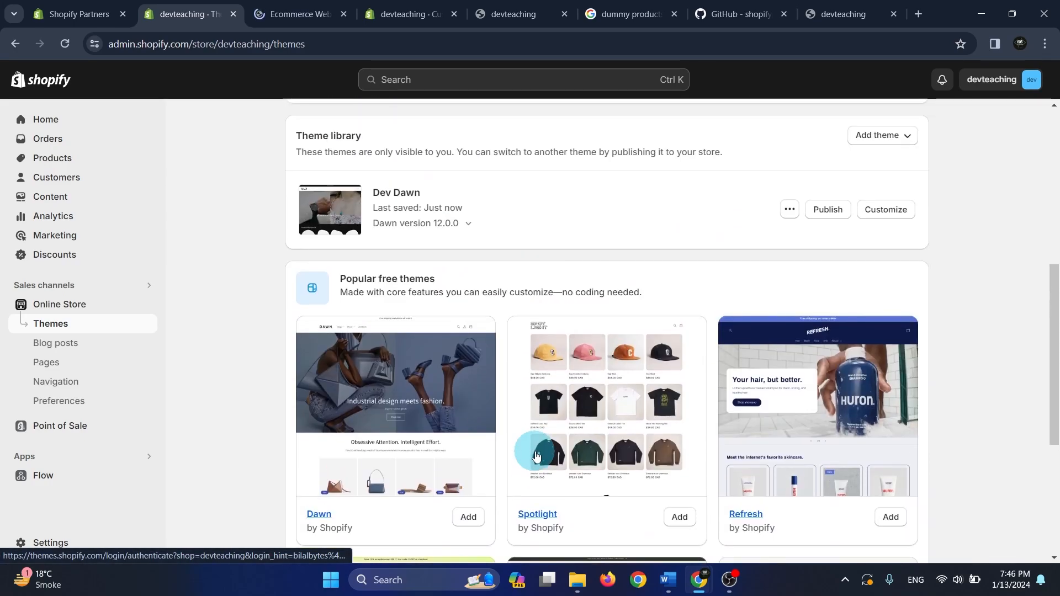
Switch to the Theme Store and browse its full catalogue of themes
left_click(292, 14)
scroll(98, 218, "down", 4)
left_click(105, 244)
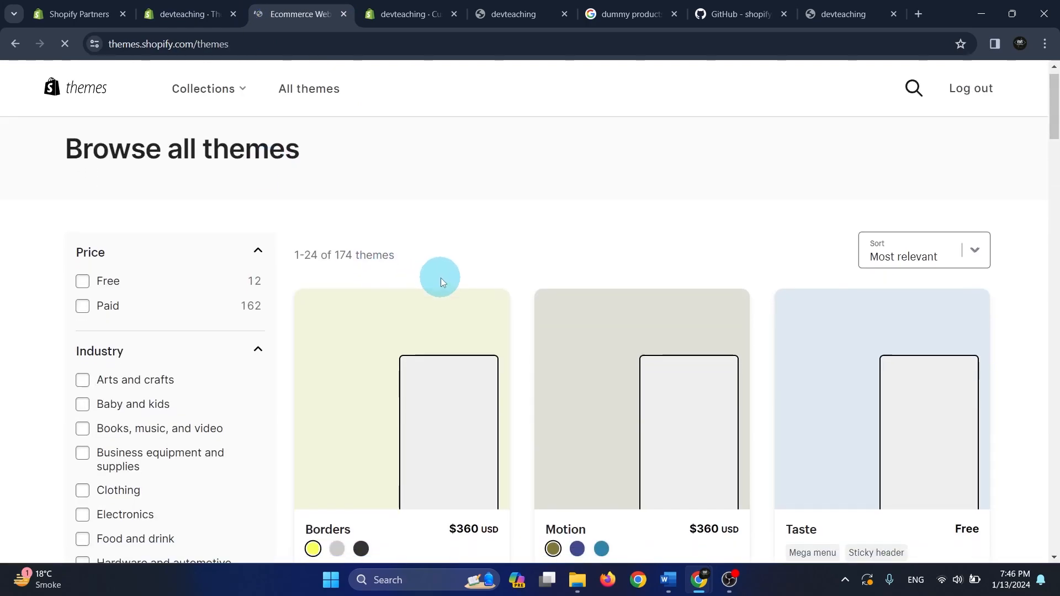
scroll(331, 268, "down", 4)
scroll(331, 274, "up", 4)
Filter the theme catalogue by the Free price option, look through the themes and open the Refresh theme's page
left_click(83, 301)
scroll(513, 324, "down", 4)
scroll(513, 321, "down", 1)
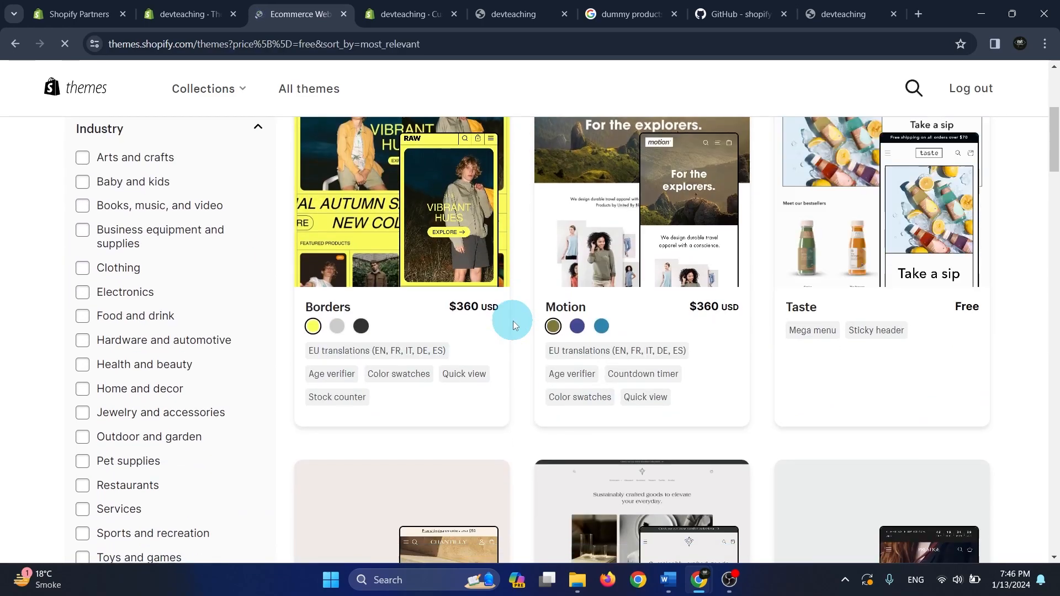
scroll(513, 321, "down", 3)
scroll(513, 321, "up", 3)
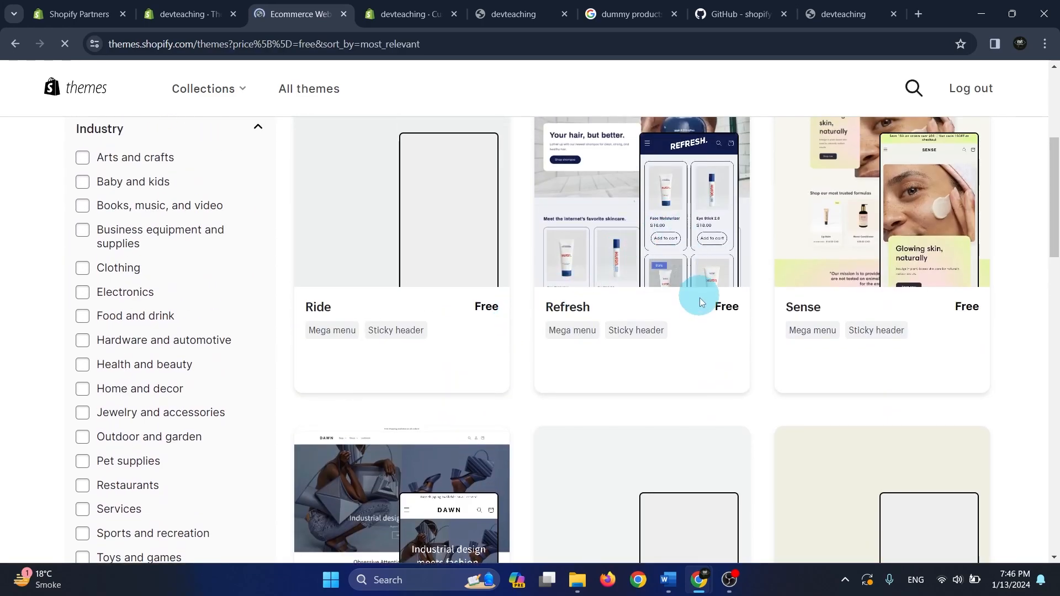
left_click(574, 307)
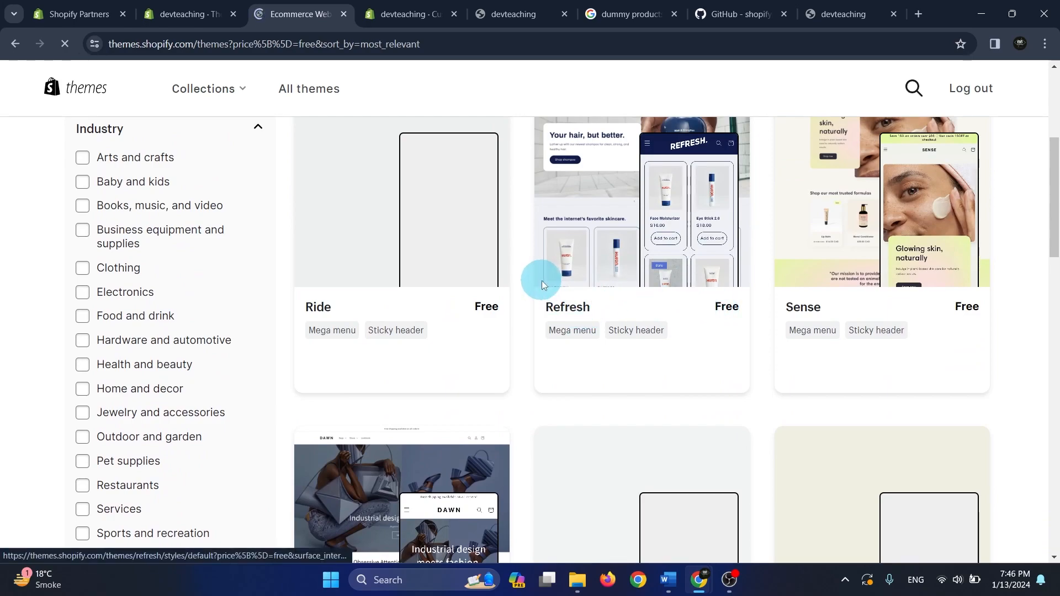
scroll(204, 418, "down", 1)
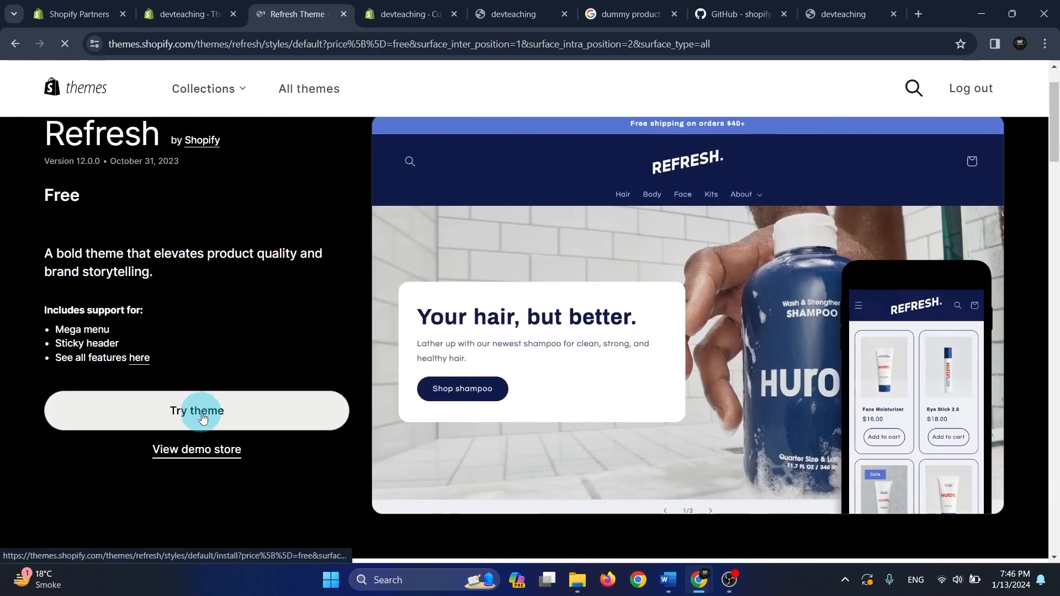
Add the free Refresh theme to the online store and return to the store admin's Themes page
left_click(208, 417)
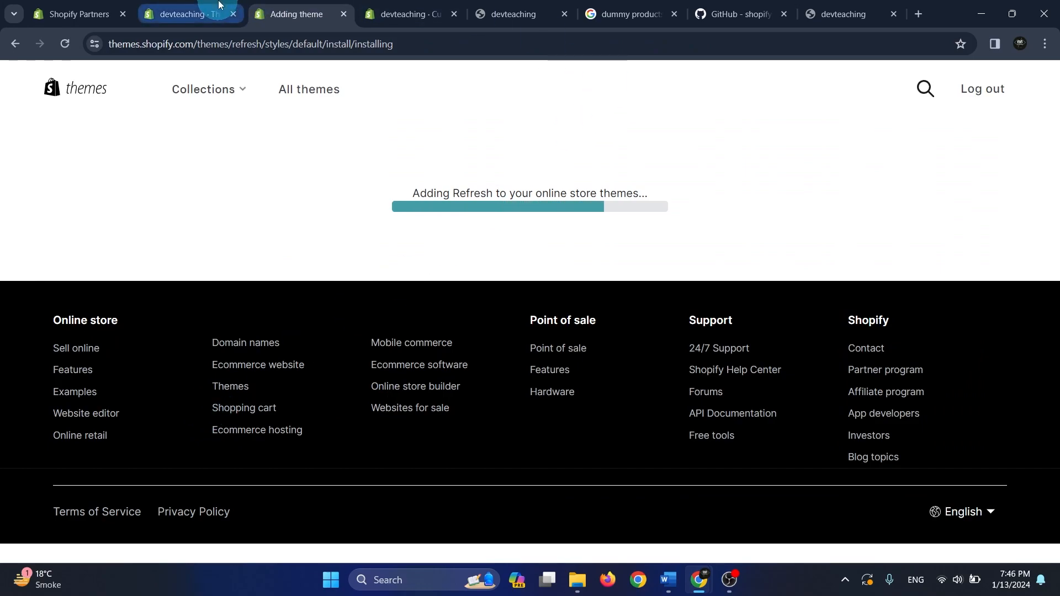
left_click(219, 5)
scroll(842, 312, "down", 3)
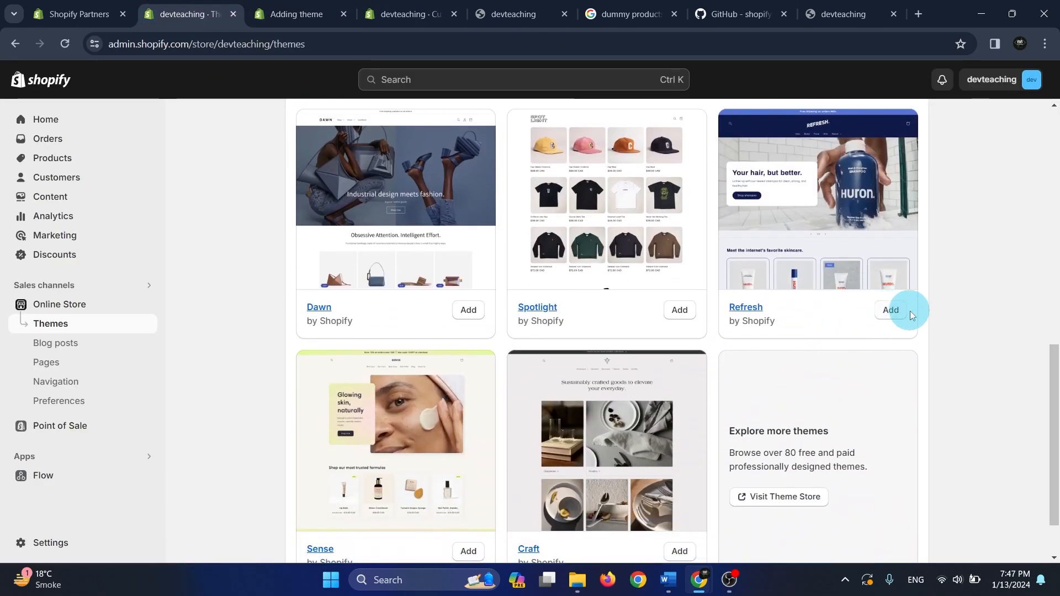
scroll(895, 308, "up", 8)
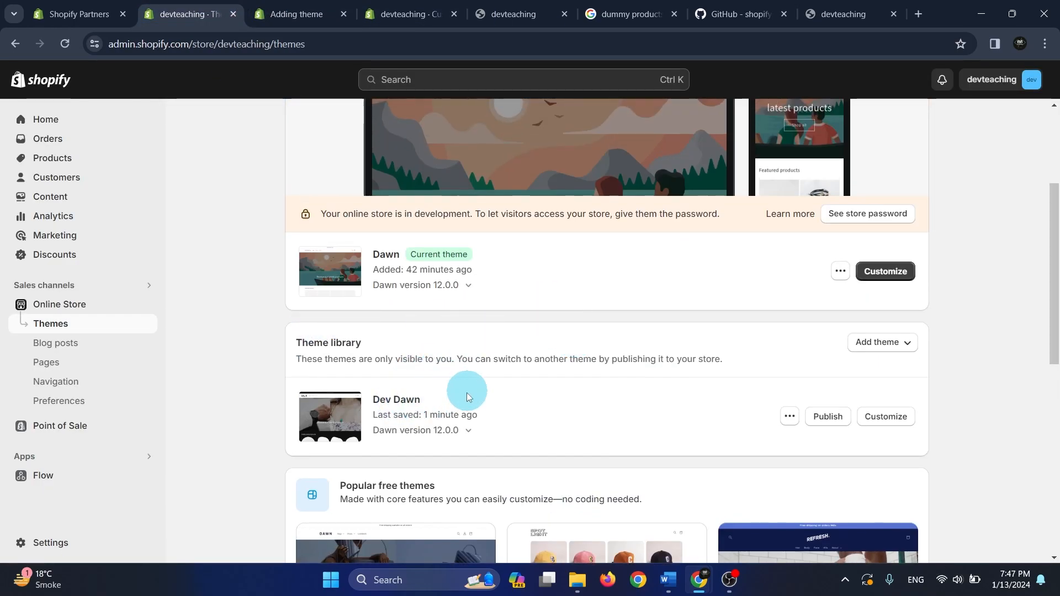
Review the theme library's options for adding a theme: Theme Store, zip file upload and GitHub connection
left_click(893, 346)
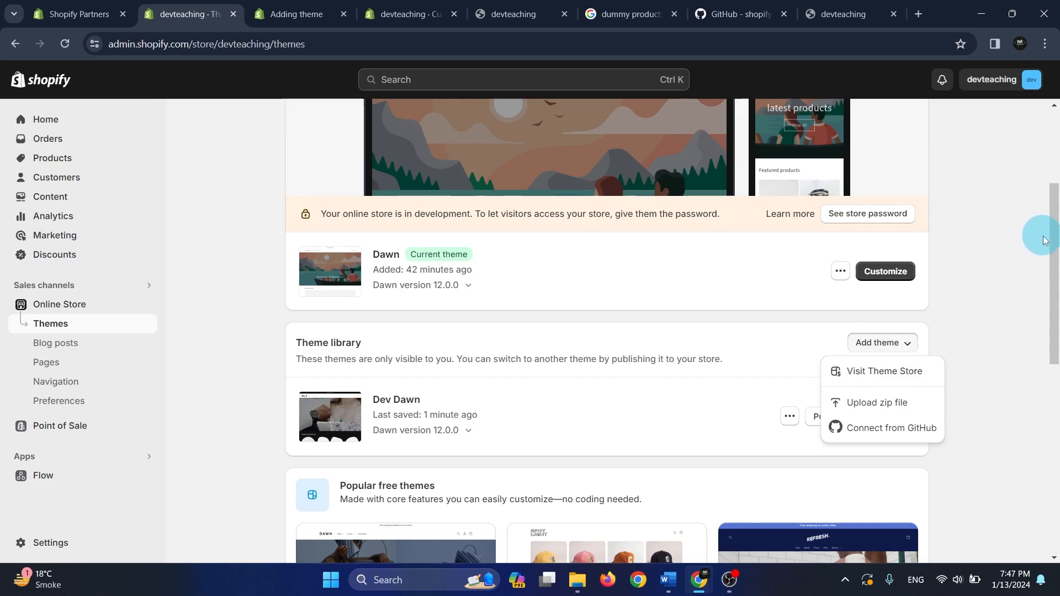
left_click_drag(1056, 243, 1058, 283)
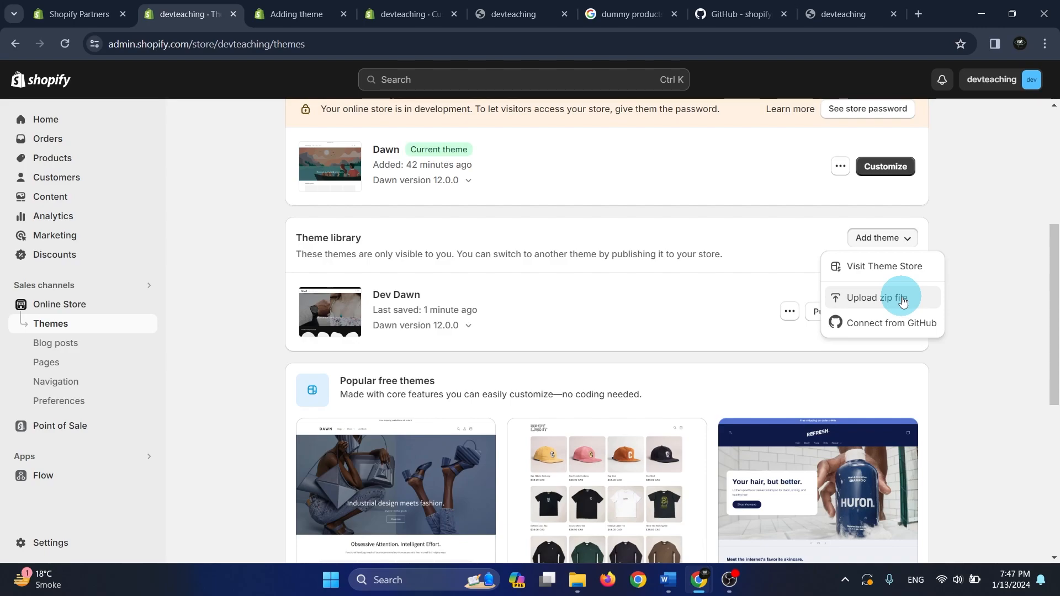
mouse_move(1057, 295)
left_mouse_down()
mouse_move(1057, 304)
mouse_move(1057, 292)
left_mouse_up()
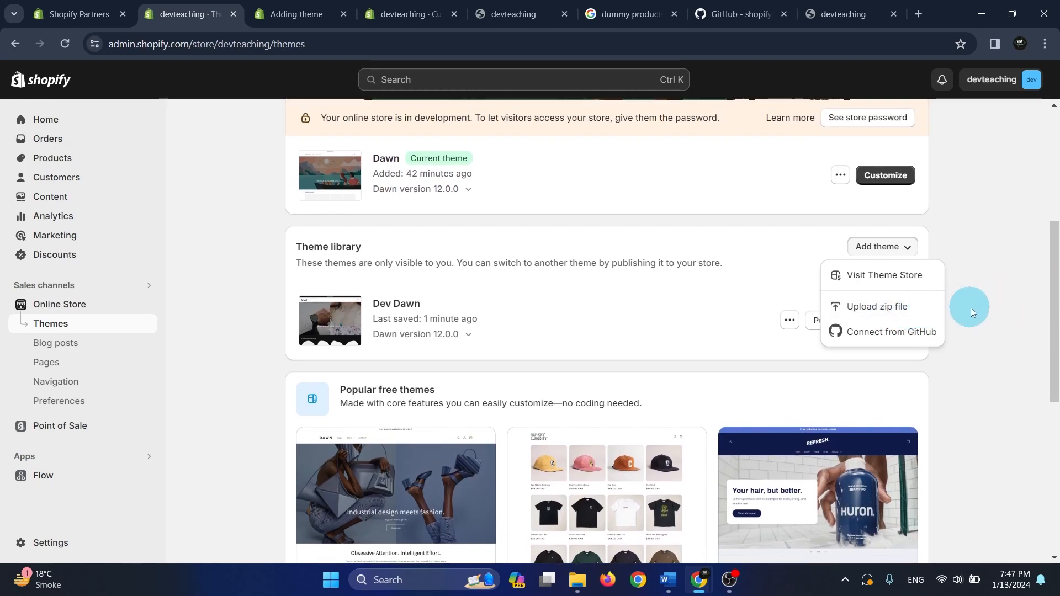
left_click_drag(1053, 304, 983, 308)
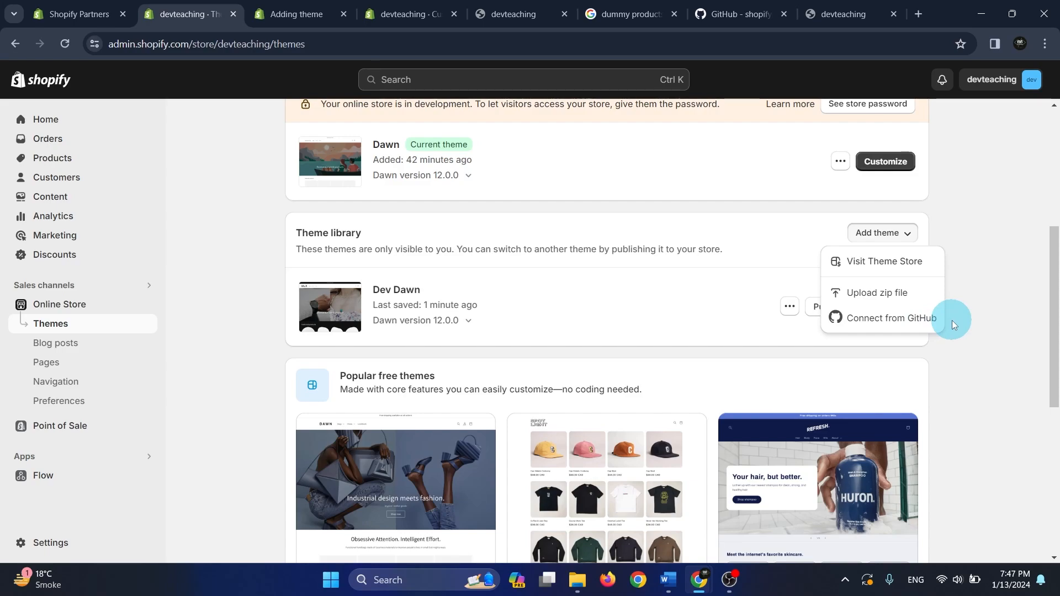
left_click(1004, 279)
left_click(931, 241)
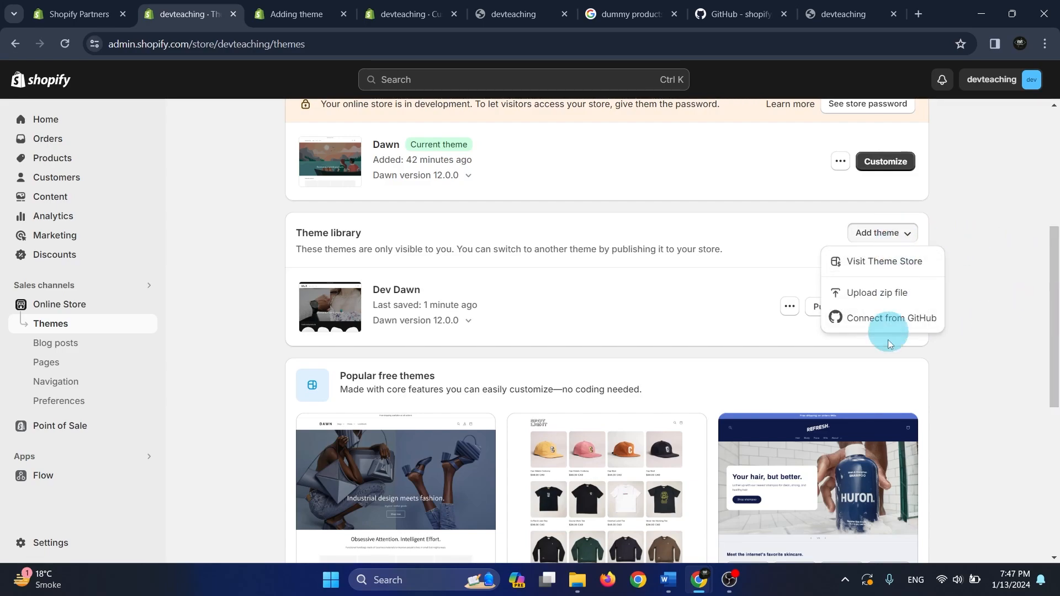
left_click(894, 235)
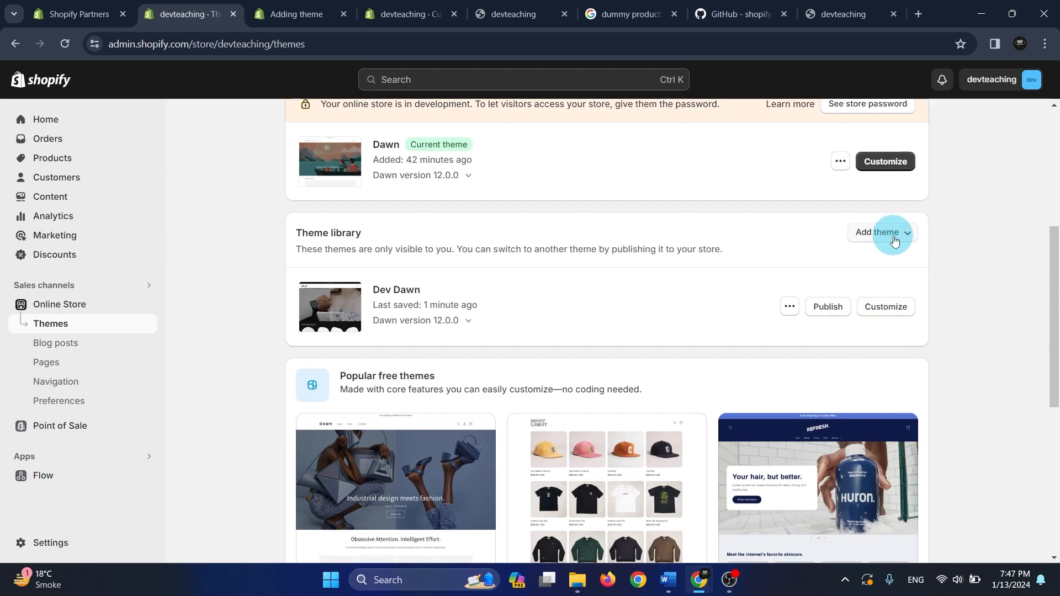
Check the progress of the Refresh theme installation, glance at the Dev Dawn editor and return to the Themes page
scroll(293, 300, "up", 4)
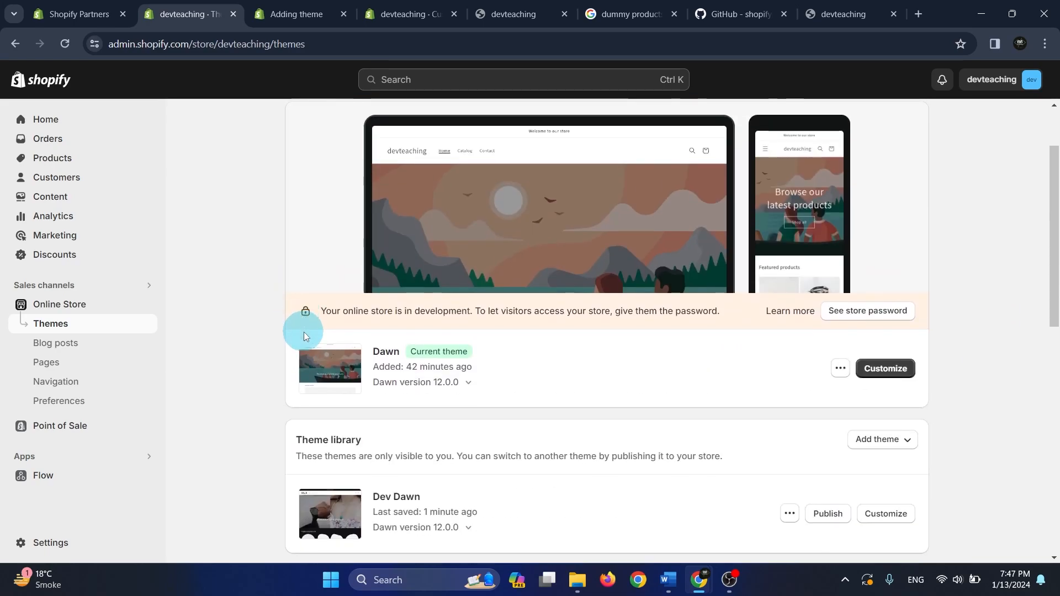
left_click(324, 5)
left_click(395, 5)
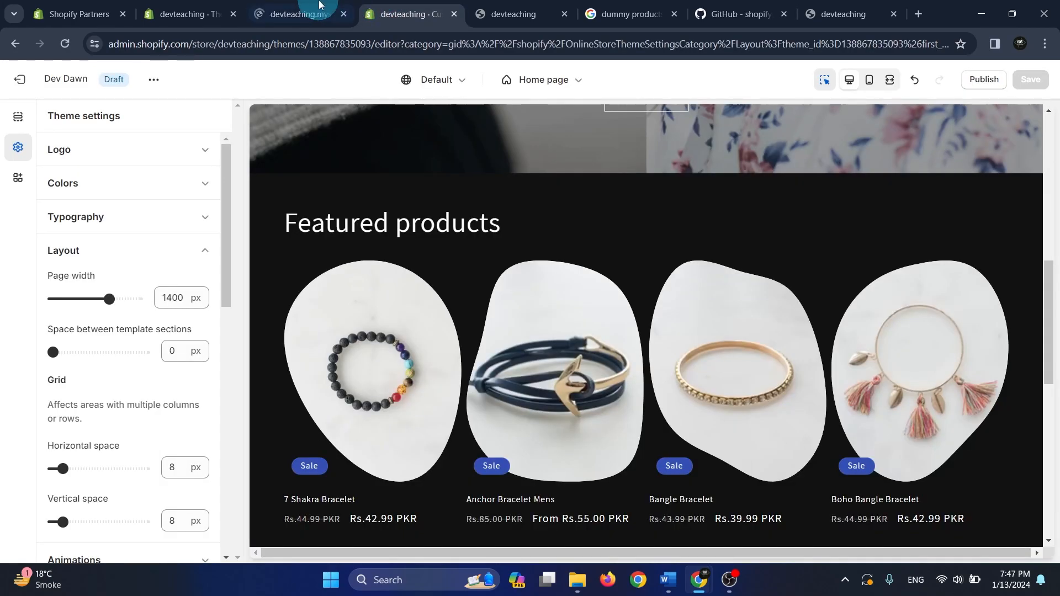
left_click(327, 5)
left_click(231, 5)
Examine the current Dawn theme's entry and its storefront preview on the Themes page
scroll(767, 434, "down", 1)
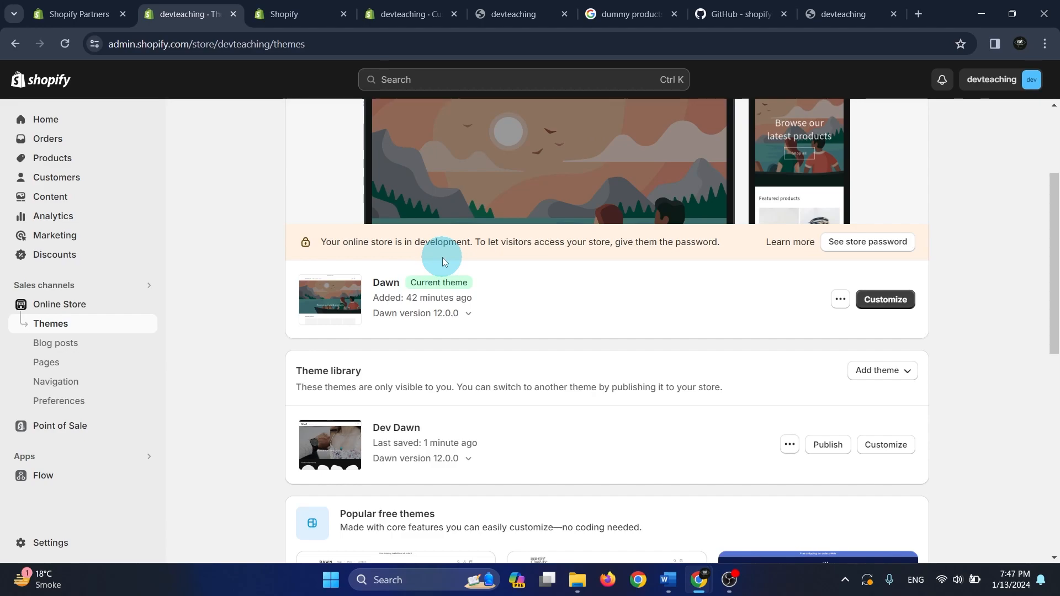
left_click_drag(482, 300, 373, 285)
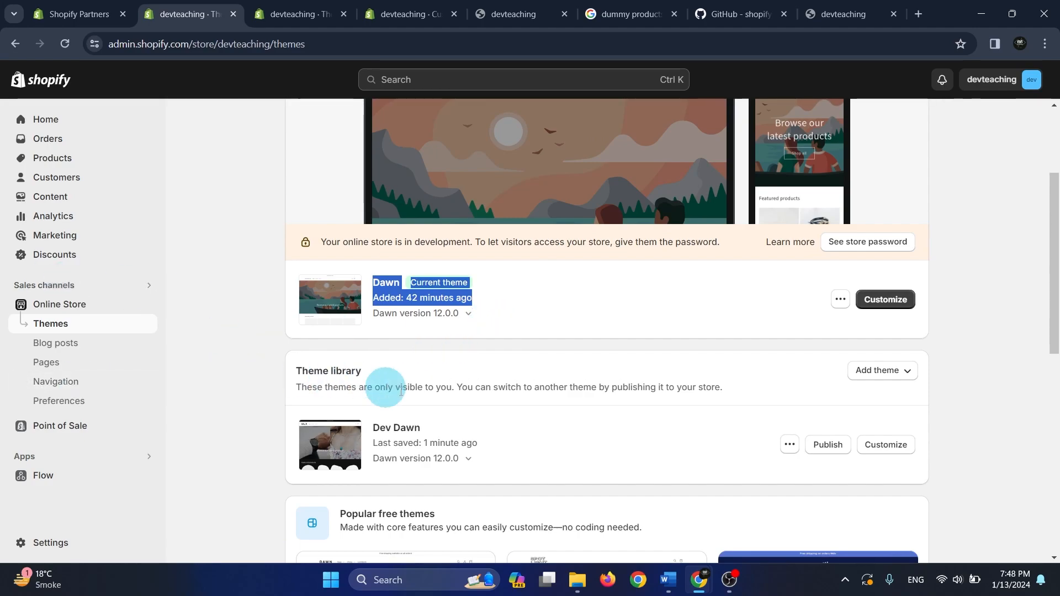
mouse_move(1059, 187)
left_mouse_down()
mouse_move(1059, 433)
mouse_move(1058, 166)
mouse_move(1057, 196)
mouse_move(1057, 184)
left_mouse_up()
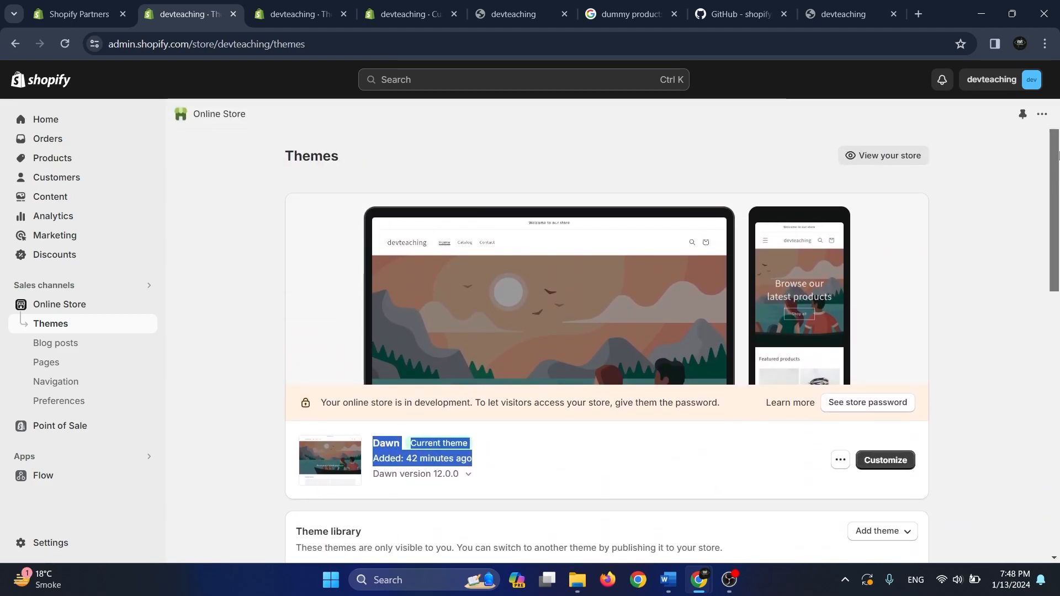
left_click(972, 191)
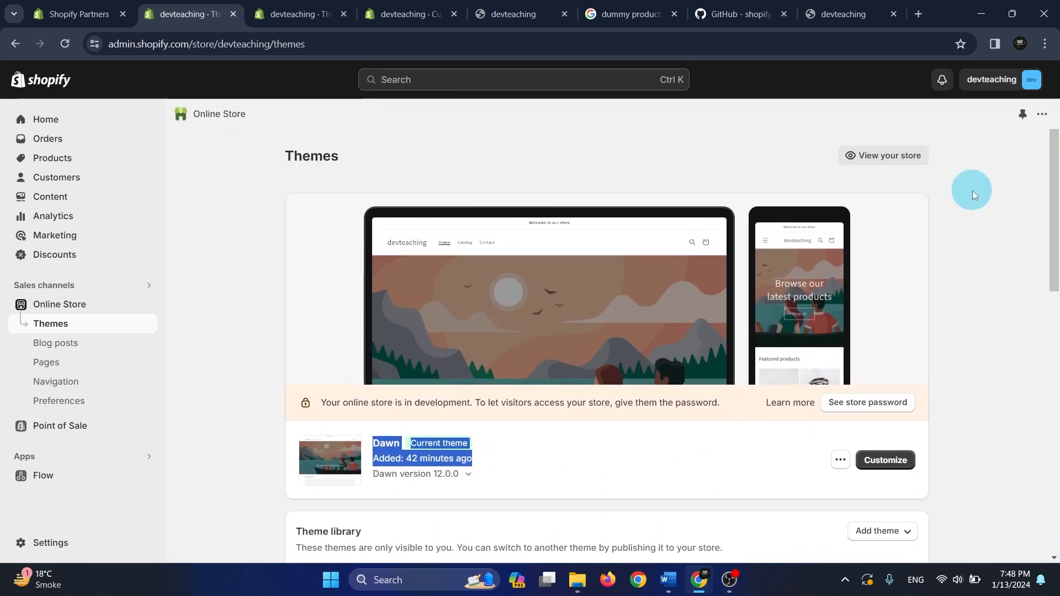